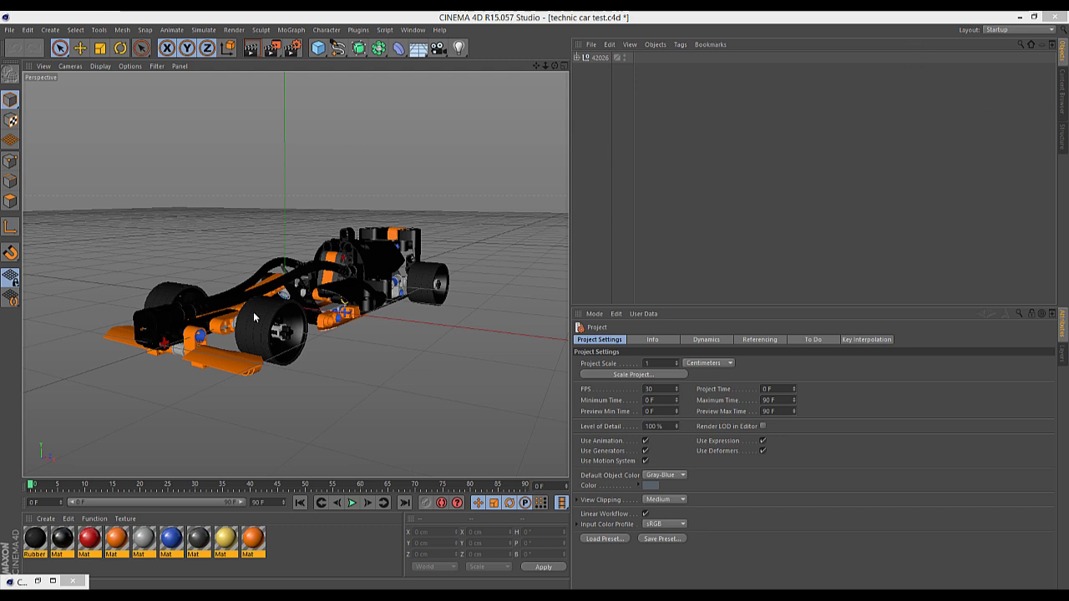
# - Deselect the car, orbit to a higher angle and render a viewport preview
pyautogui.click(534, 253)
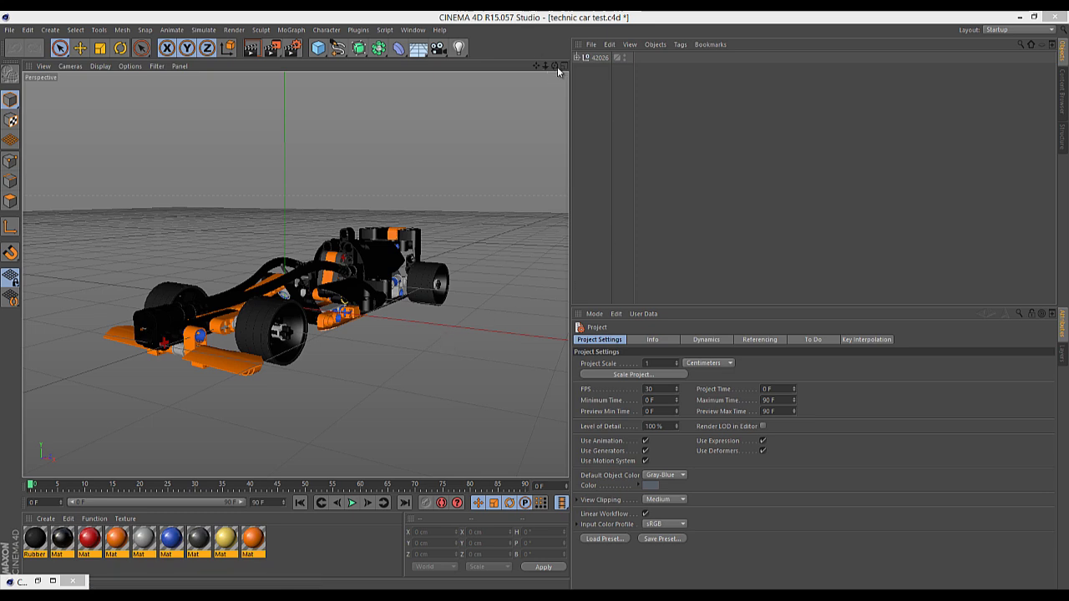
pyautogui.moveTo(554, 65); pyautogui.dragTo(385, 234)
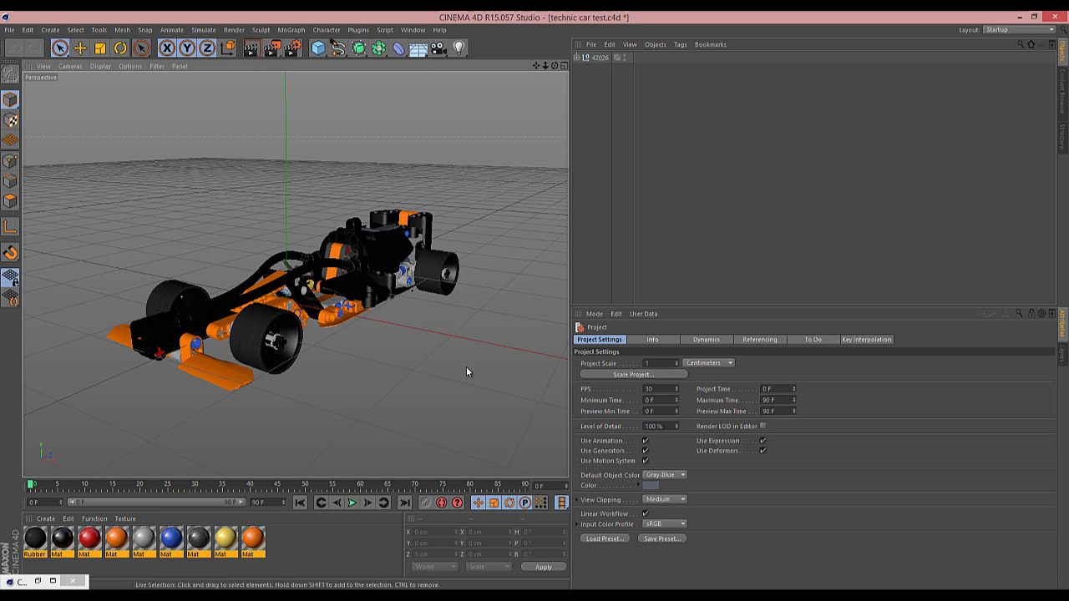
pyautogui.hotkey('ctrl', 'r')
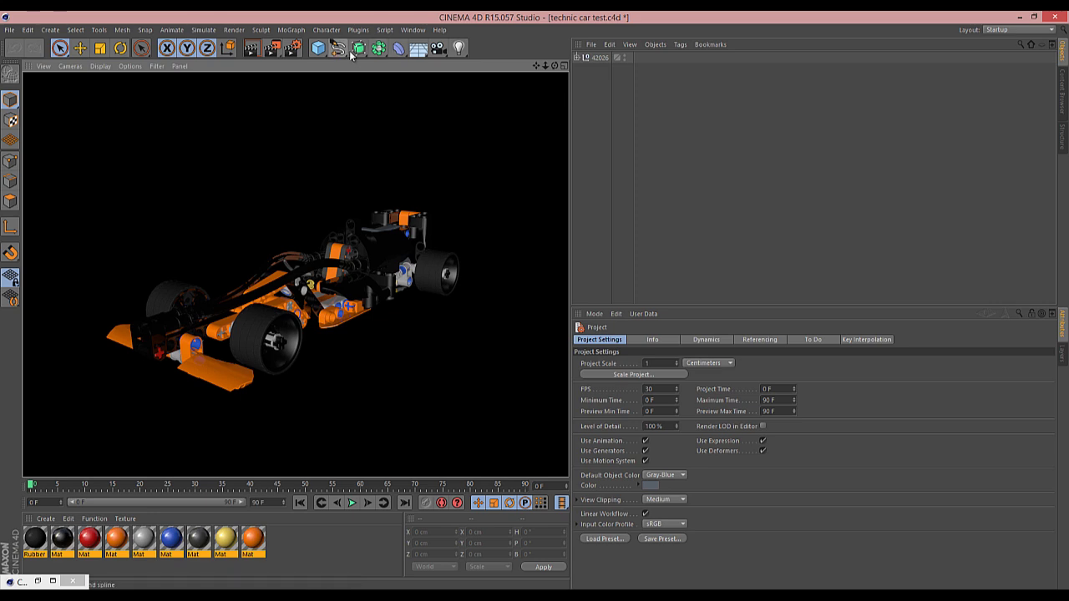
# - Add a Floor object lowered to Y -26.478 cm beneath the car and re-render
pyautogui.click(418, 48)
pyautogui.moveTo(287, 223); pyautogui.dragTo(292, 251)
pyautogui.click(251, 47)
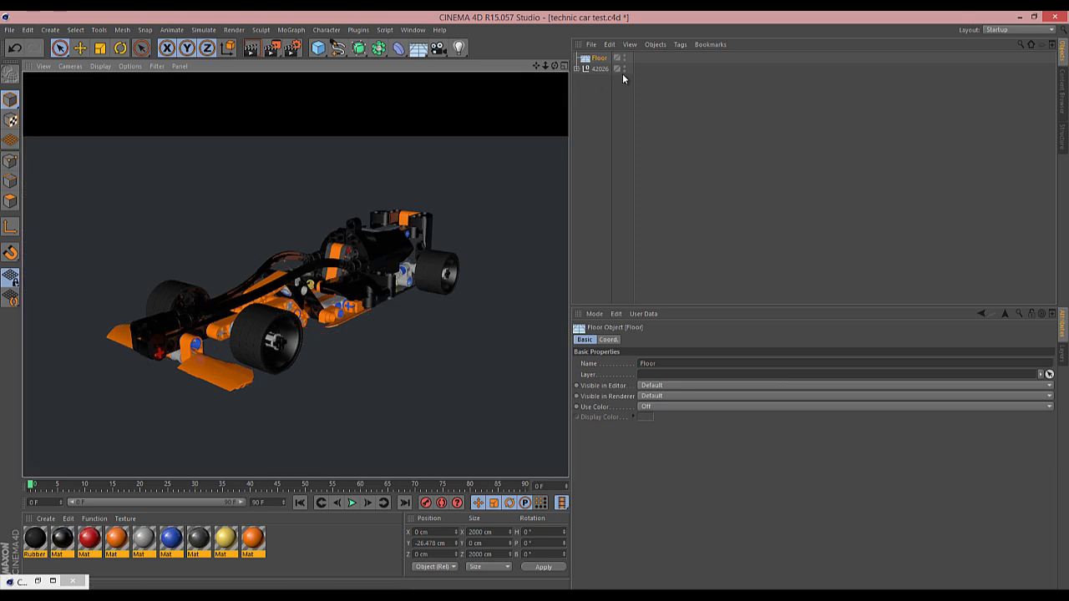
# - Delete the floor and load the Infidio_Pro_V1.4.c4d studio preset from the Content Browser
pyautogui.press('Delete')
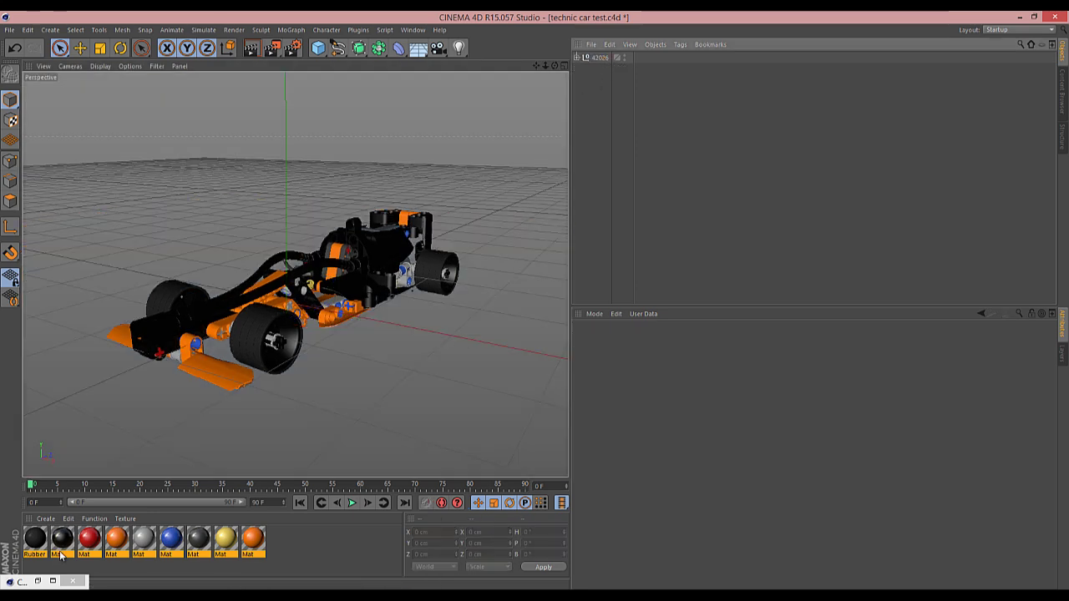
pyautogui.click(37, 579)
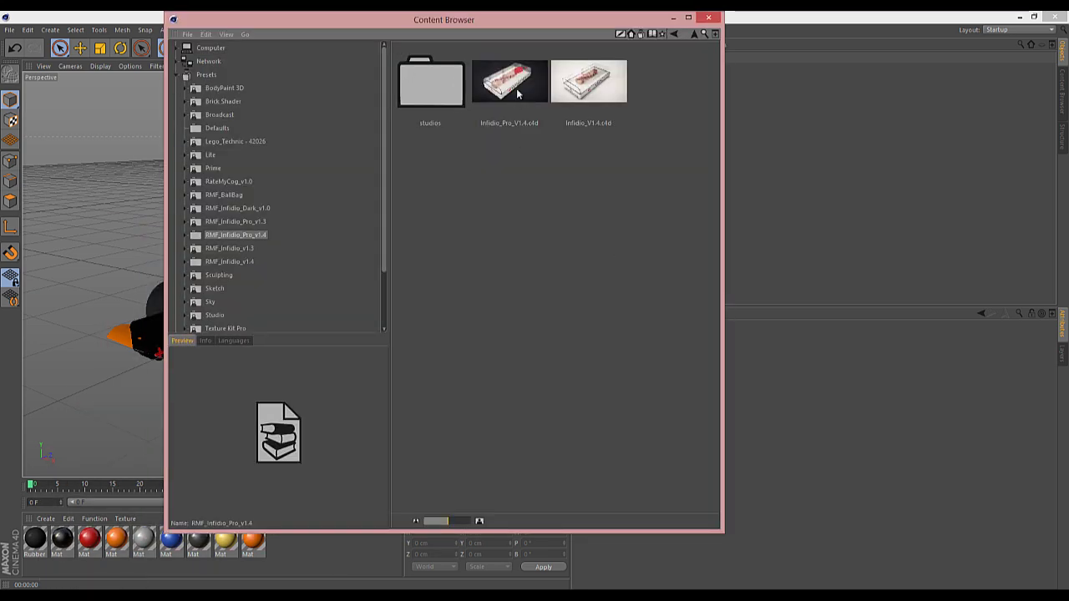
pyautogui.moveTo(518, 94); pyautogui.dragTo(745, 210)
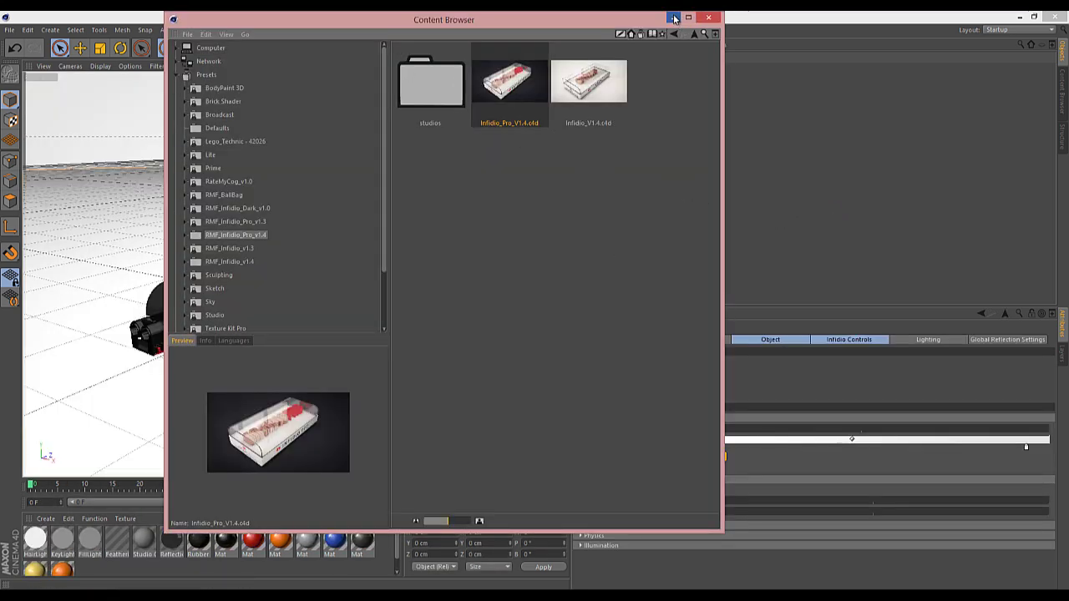
# - Lower the Infidio studio beneath the car and render it on seamless white
pyautogui.click(673, 18)
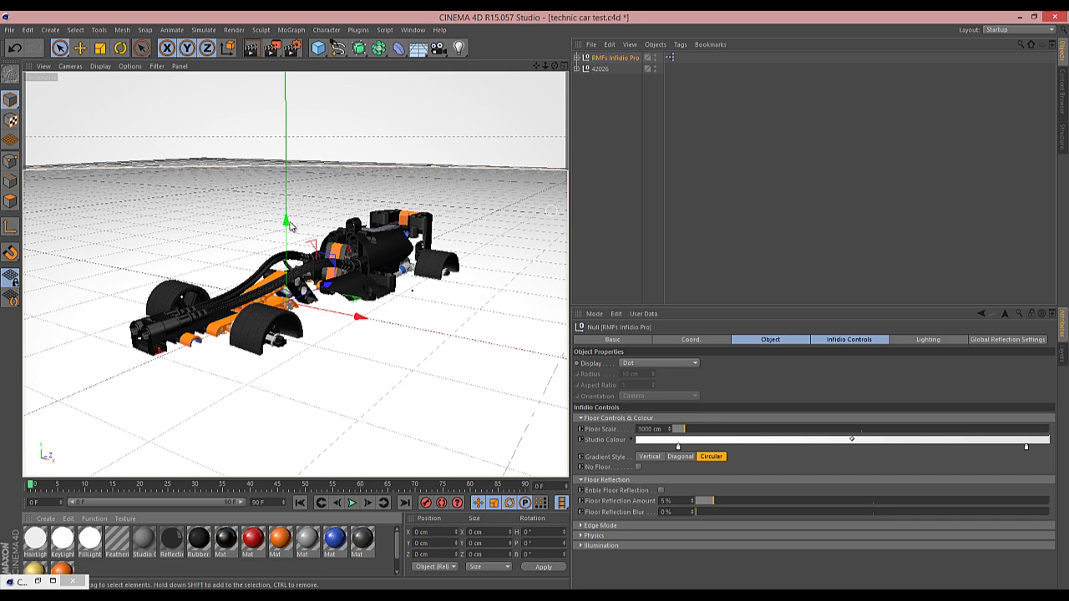
pyautogui.moveTo(286, 222); pyautogui.dragTo(293, 247)
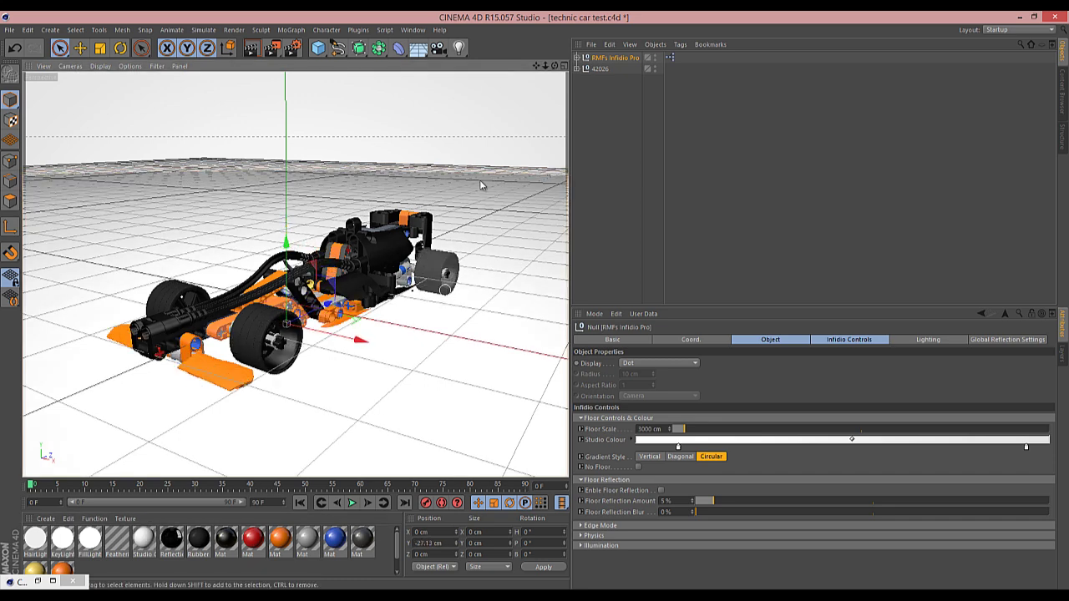
pyautogui.click(251, 47)
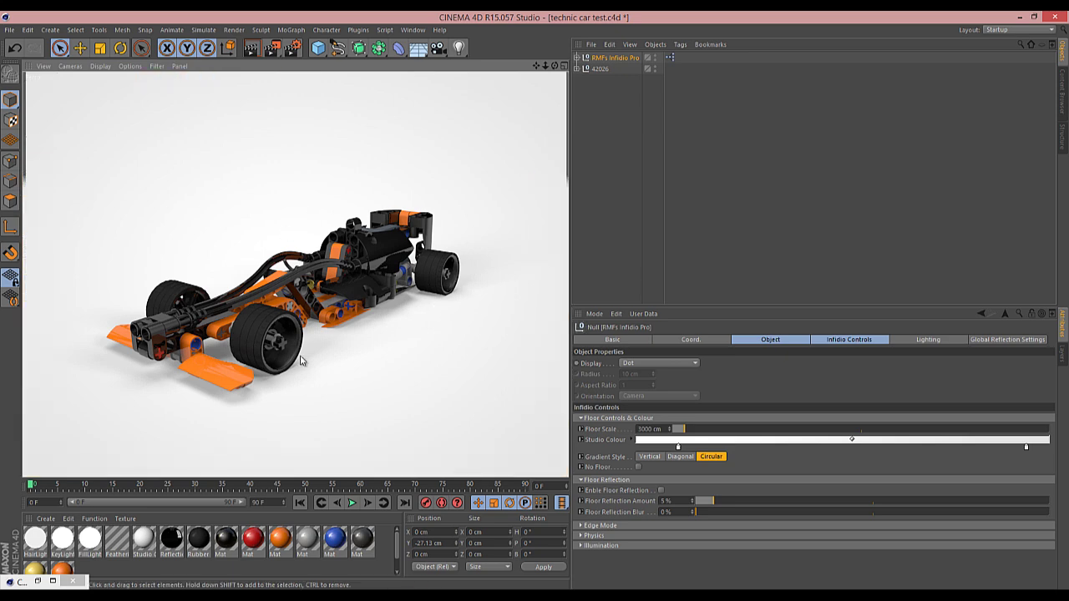
# - Enable Ambient Occlusion and set Anti-Aliasing to Best in Render Settings
pyautogui.click(291, 47)
pyautogui.click(107, 87)
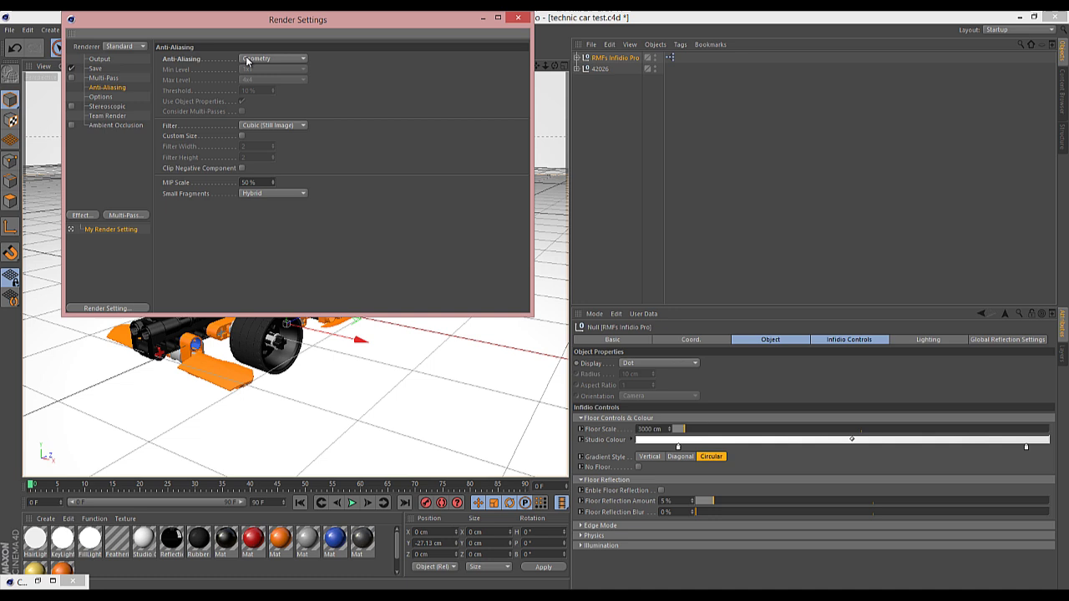
pyautogui.click(252, 58)
pyautogui.click(268, 93)
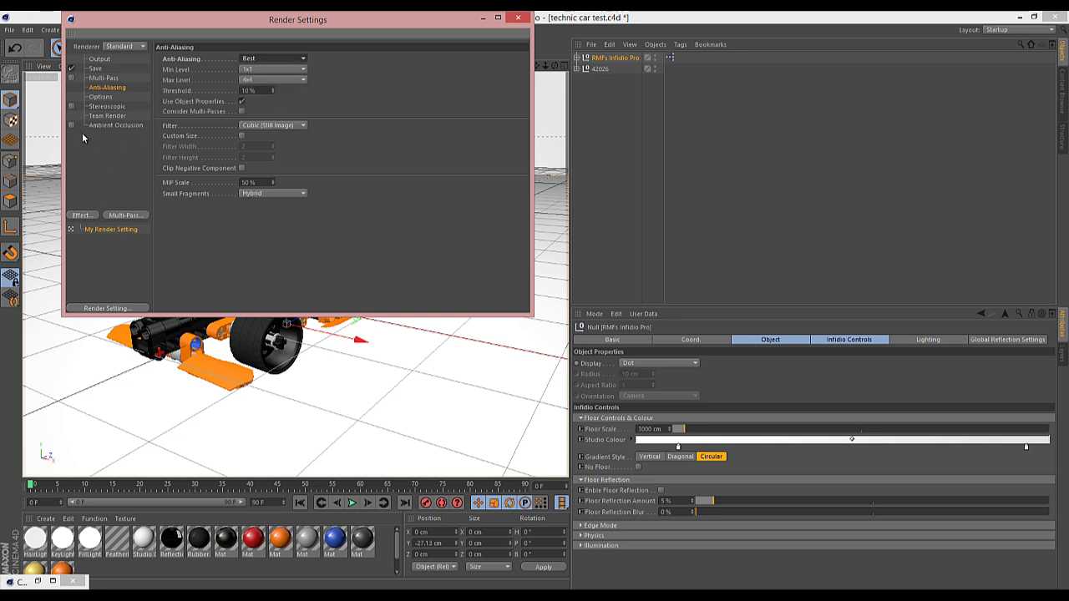
pyautogui.click(72, 125)
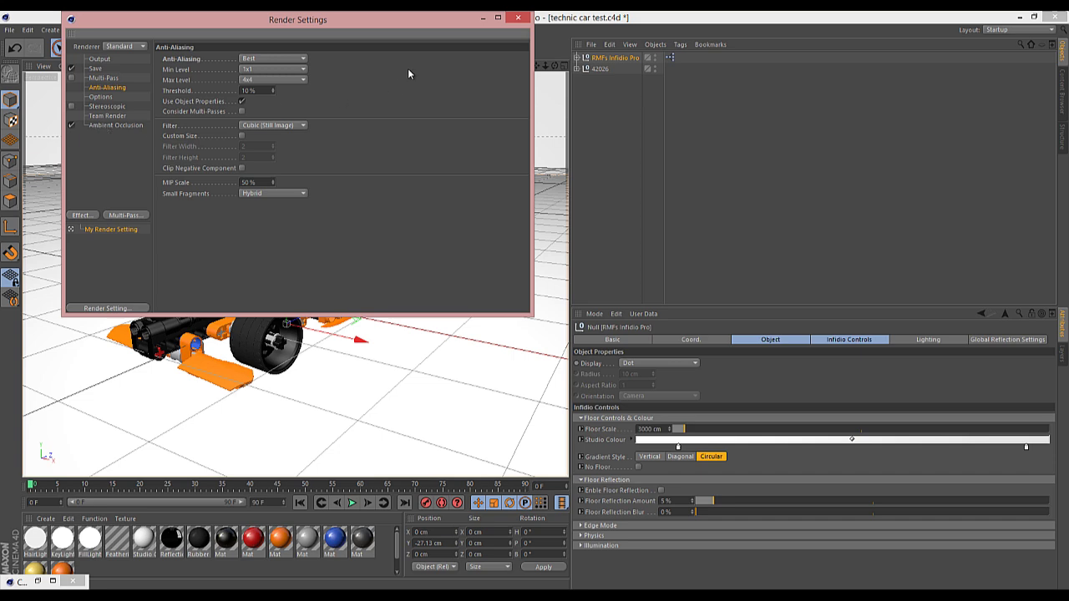
pyautogui.click(518, 18)
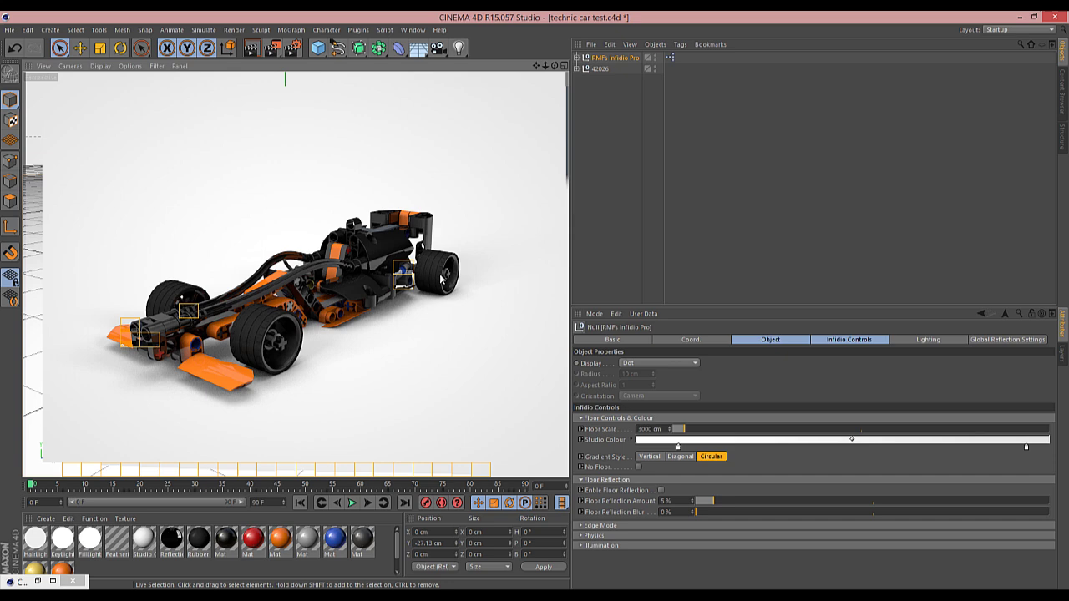
# - Set Anti-Aliasing back to Geometry in Render Settings
pyautogui.click(294, 48)
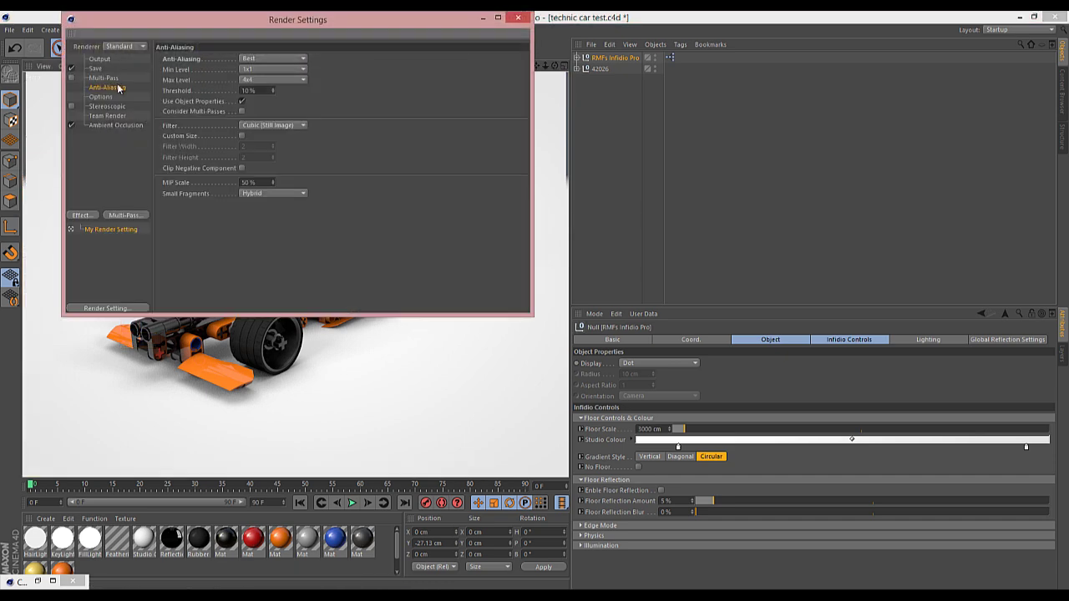
pyautogui.click(272, 58)
pyautogui.click(260, 76)
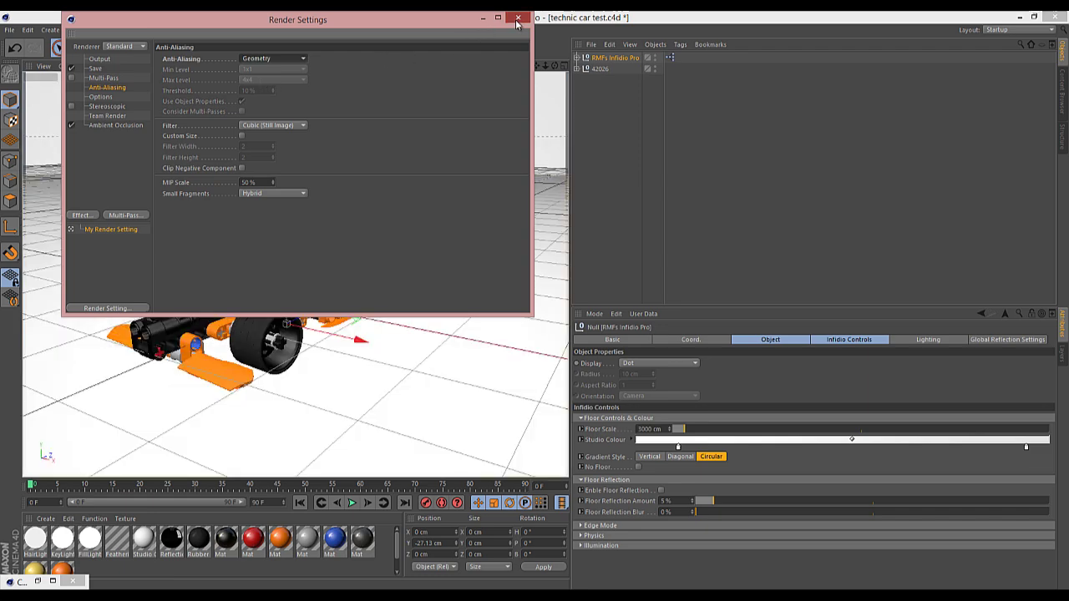
pyautogui.click(517, 17)
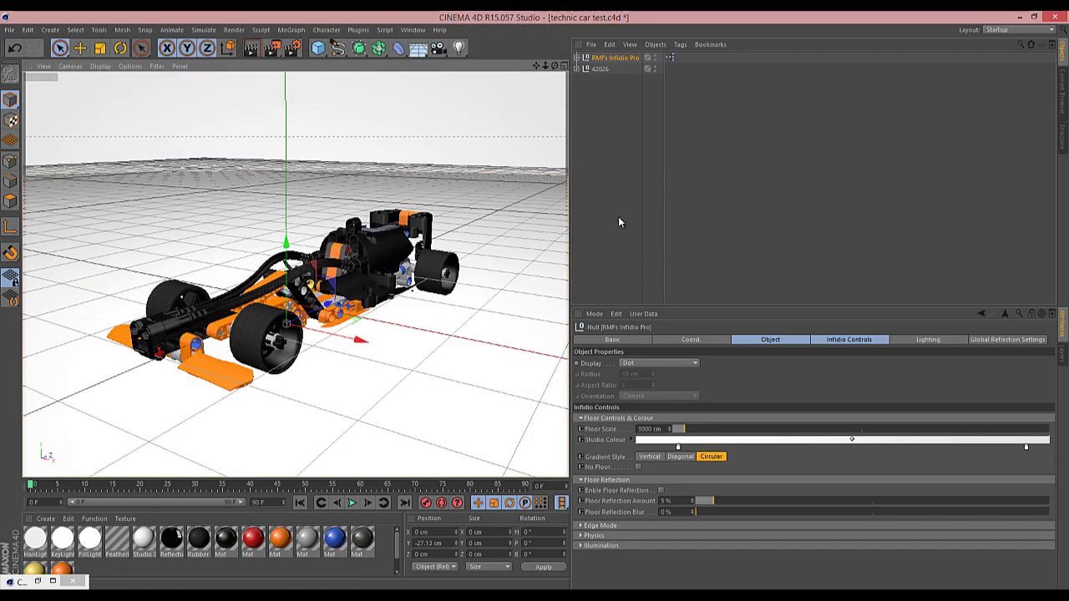
# - Zoom out and enlarge the Infidio Floor Scale to 4119 cm
pyautogui.moveTo(545, 66); pyautogui.dragTo(434, 321)
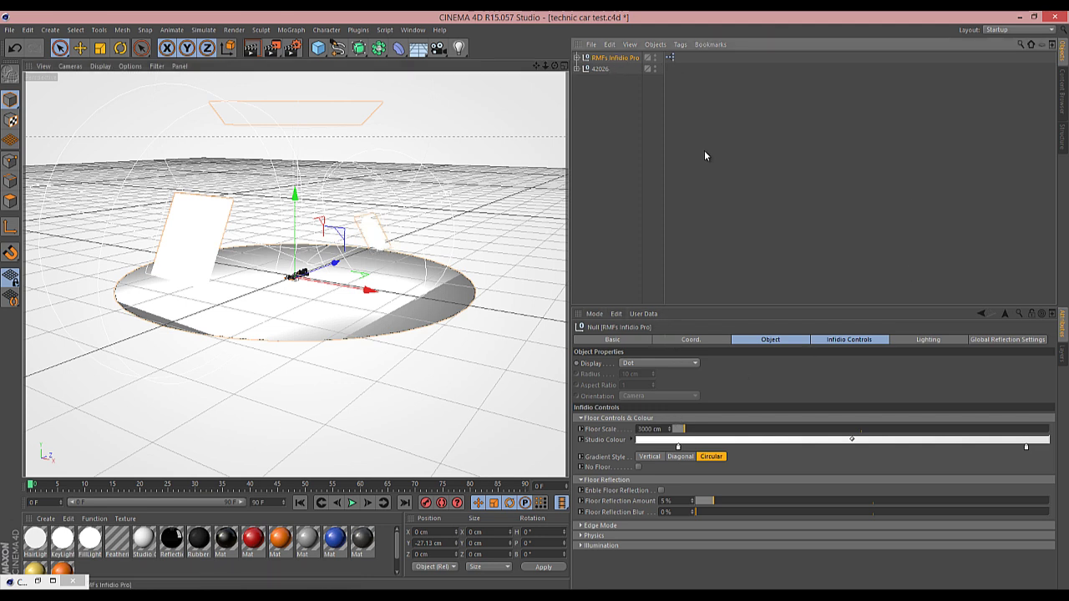
pyautogui.click(923, 340)
pyautogui.click(1002, 339)
pyautogui.click(845, 340)
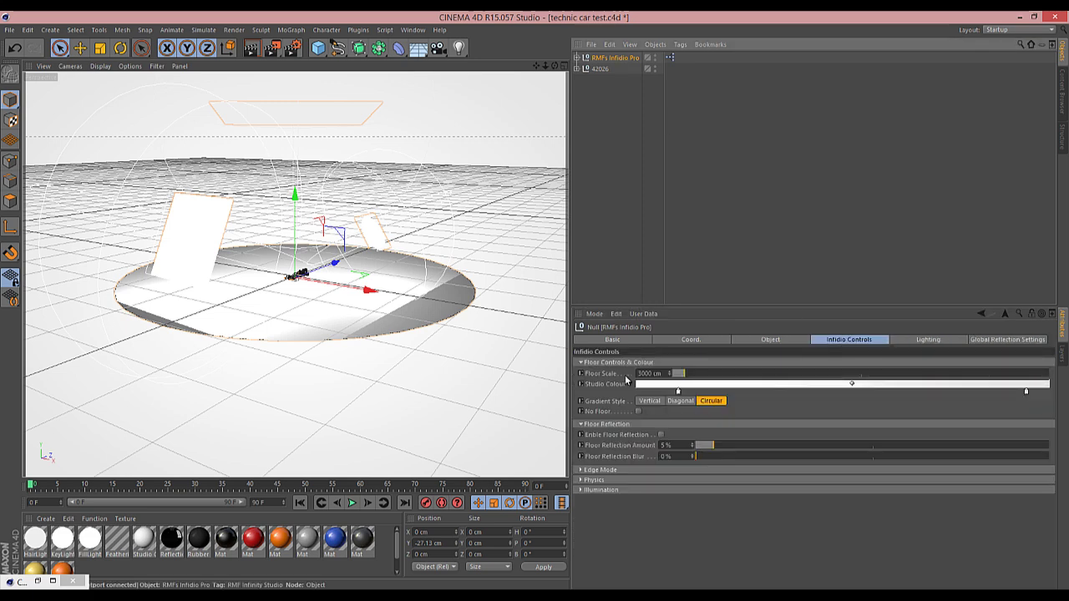
pyautogui.moveTo(689, 374); pyautogui.dragTo(600, 393)
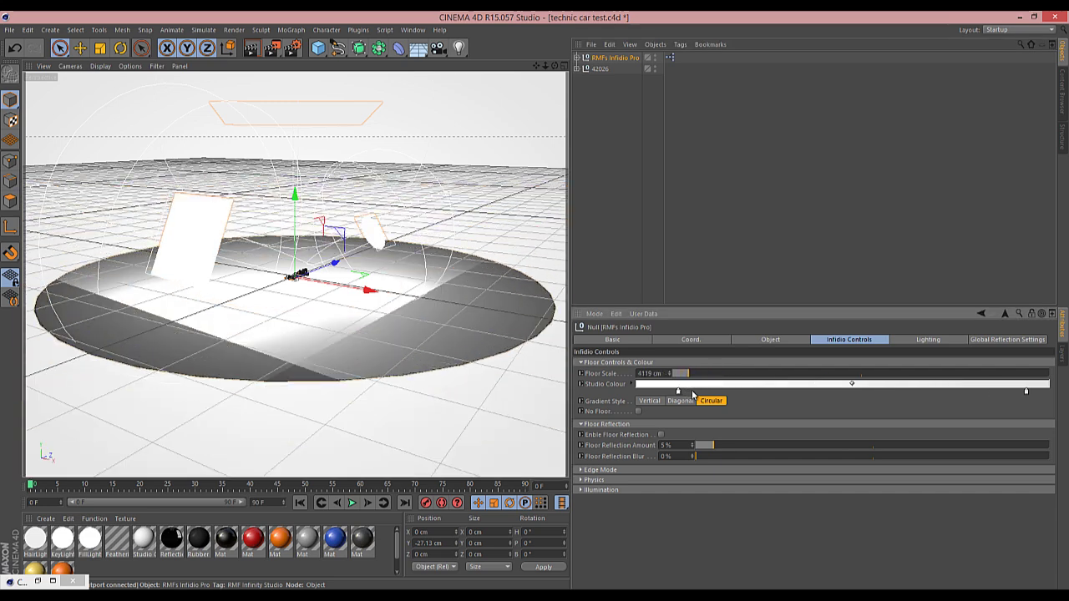
# - Set both Studio Colour gradient stops to black for a dark backdrop
pyautogui.doubleClick(637, 391)
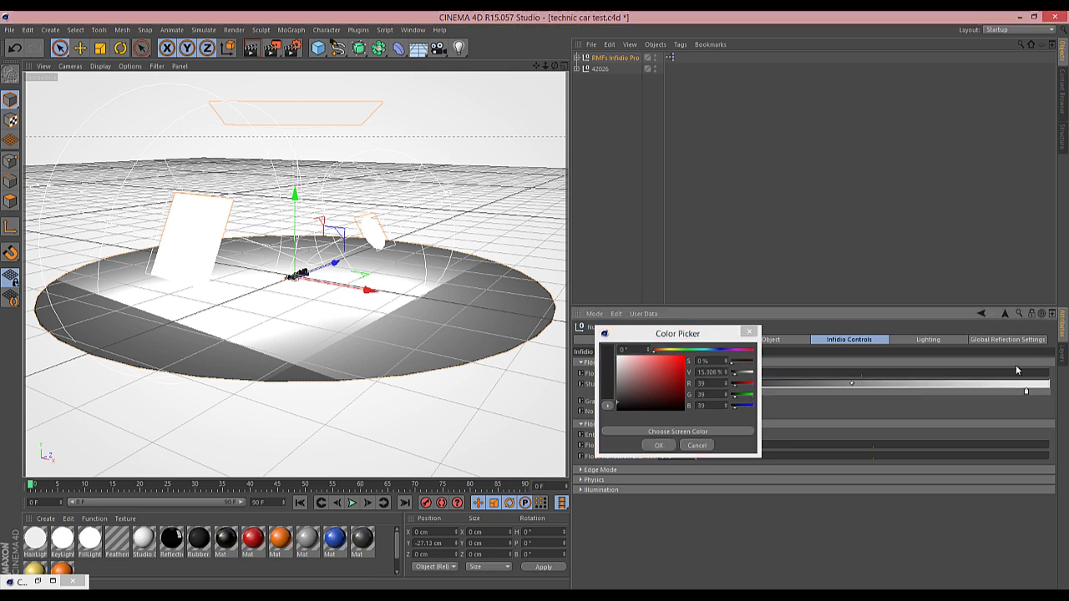
pyautogui.click(659, 445)
pyautogui.doubleClick(1028, 392)
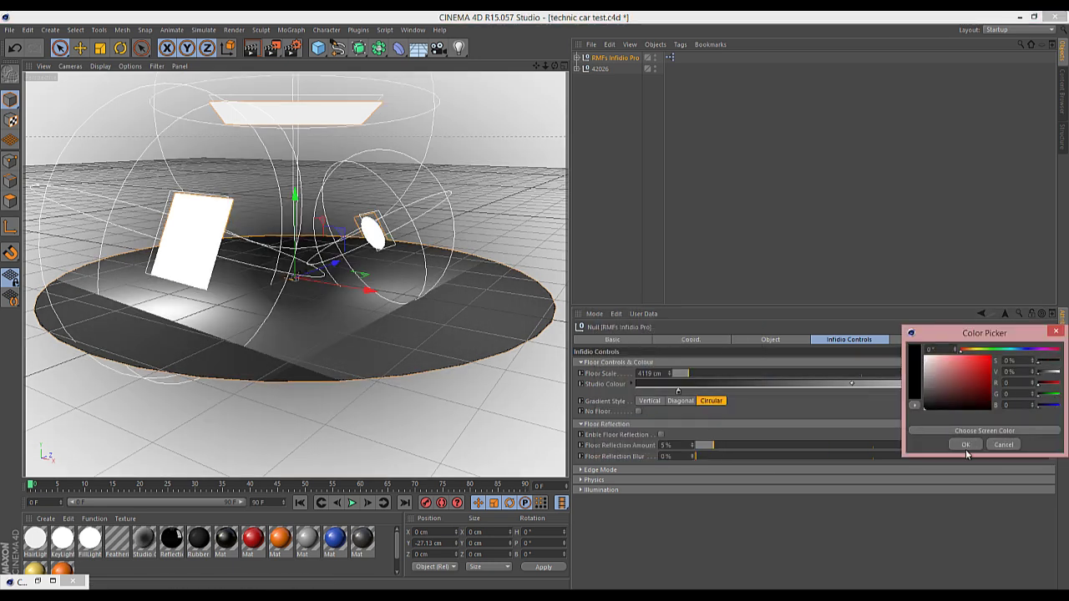
pyautogui.click(965, 445)
pyautogui.moveTo(544, 66); pyautogui.dragTo(539, 305)
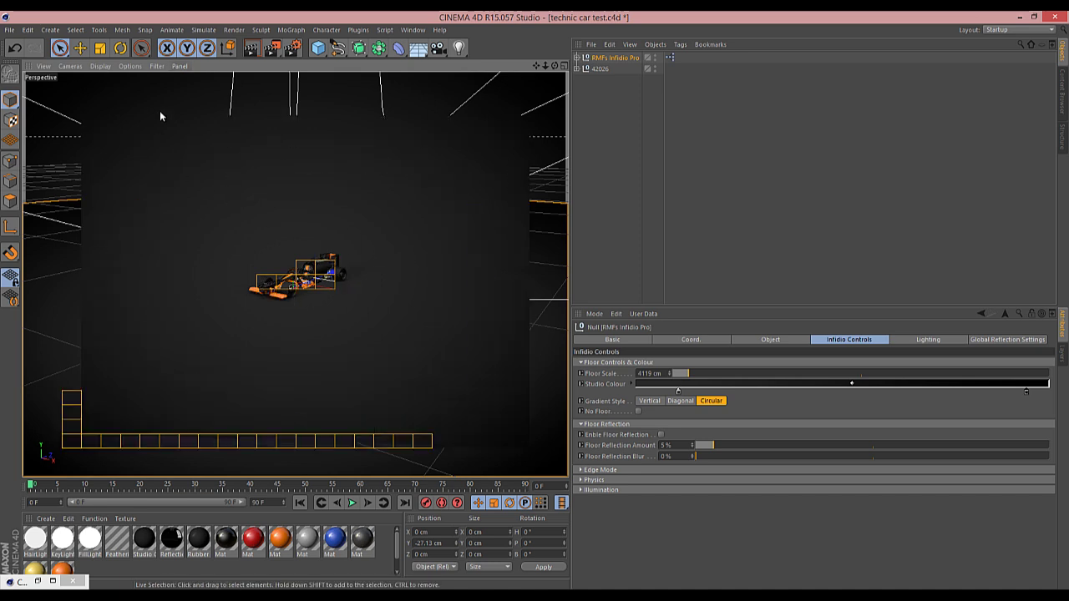
# - Try Diagonal and Vertical gradient styles and toggle the studio floor off and on
pyautogui.click(680, 401)
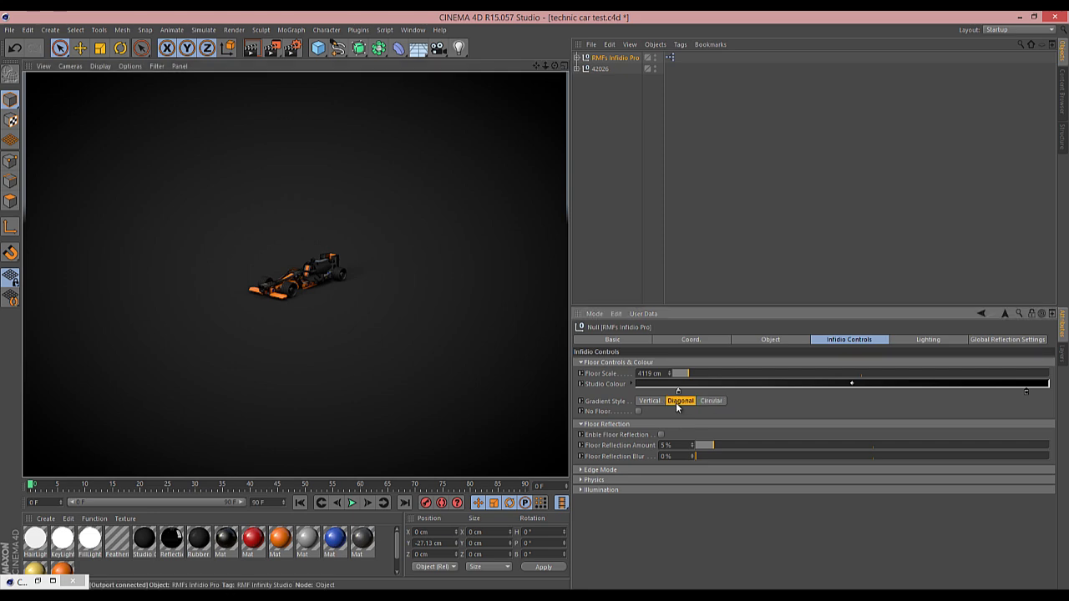
pyautogui.click(649, 401)
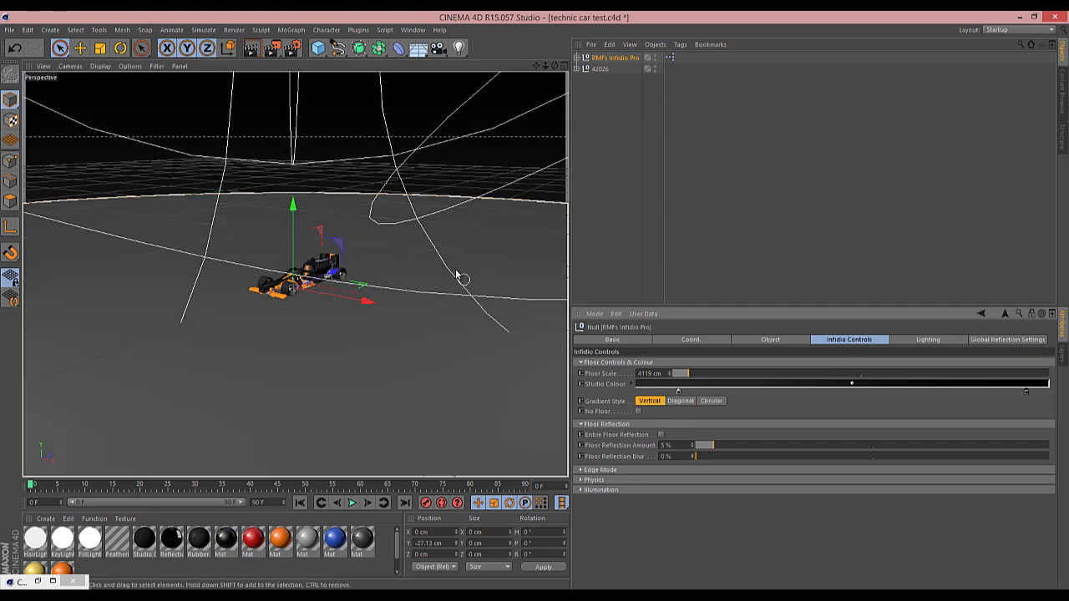
pyautogui.click(640, 412)
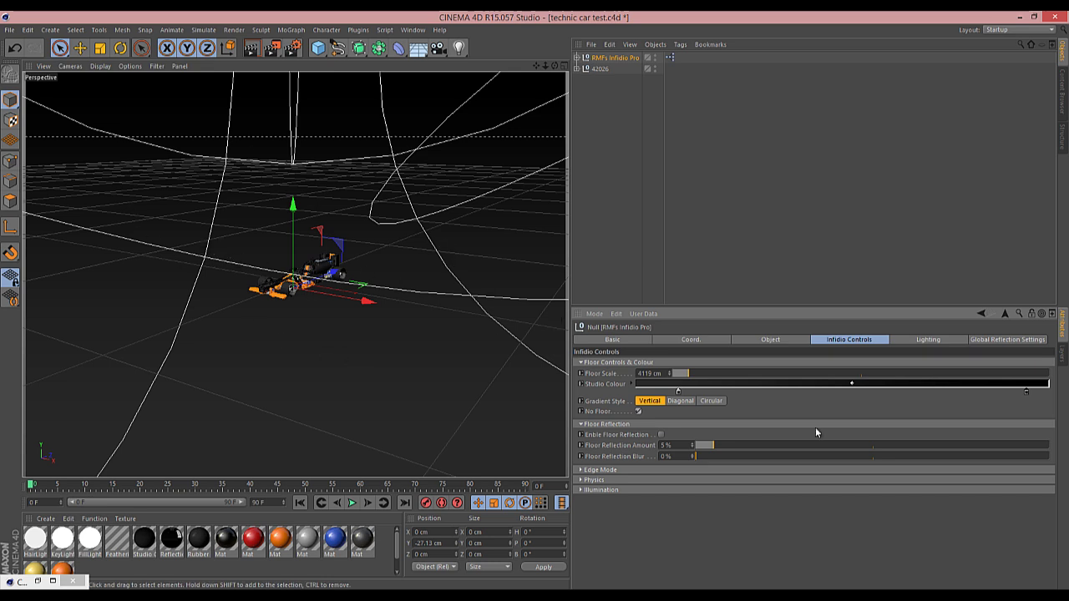
pyautogui.click(638, 412)
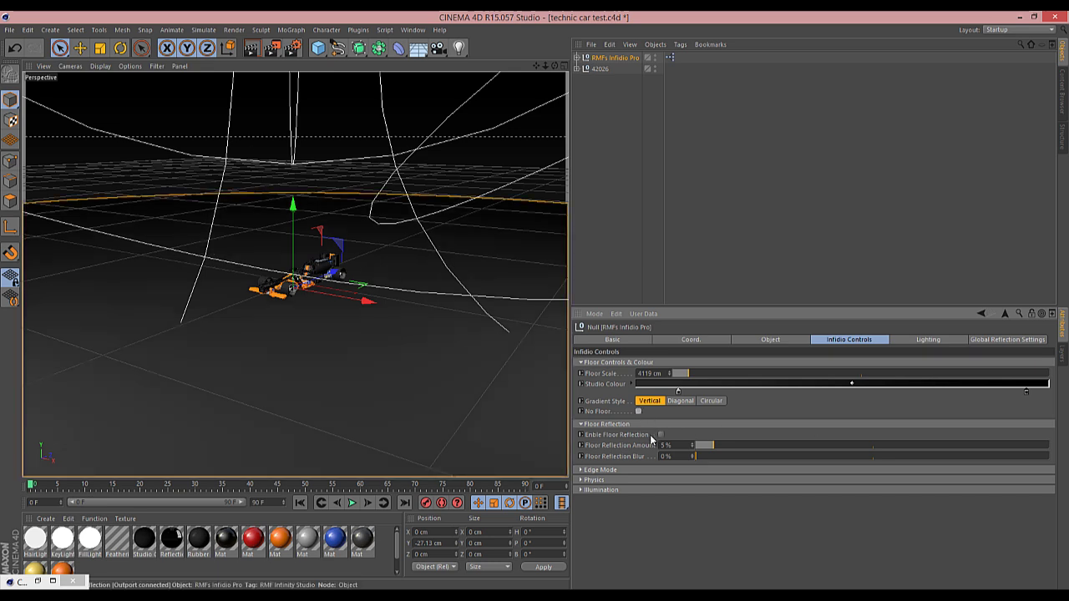
# - Enable floor reflection at 8% and render a preview
pyautogui.click(661, 435)
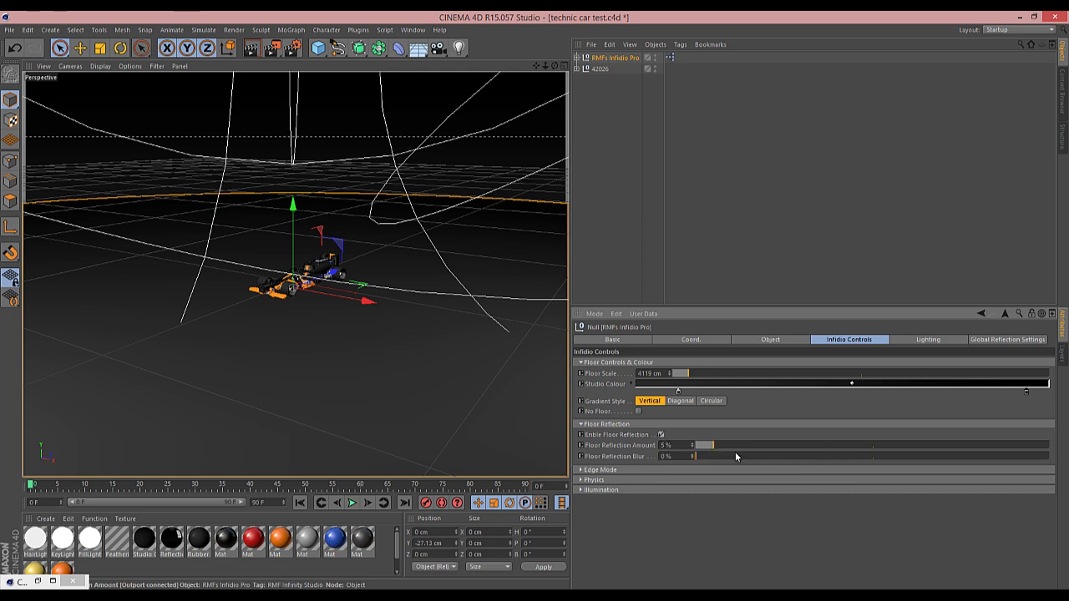
pyautogui.click(724, 447)
pyautogui.click(251, 49)
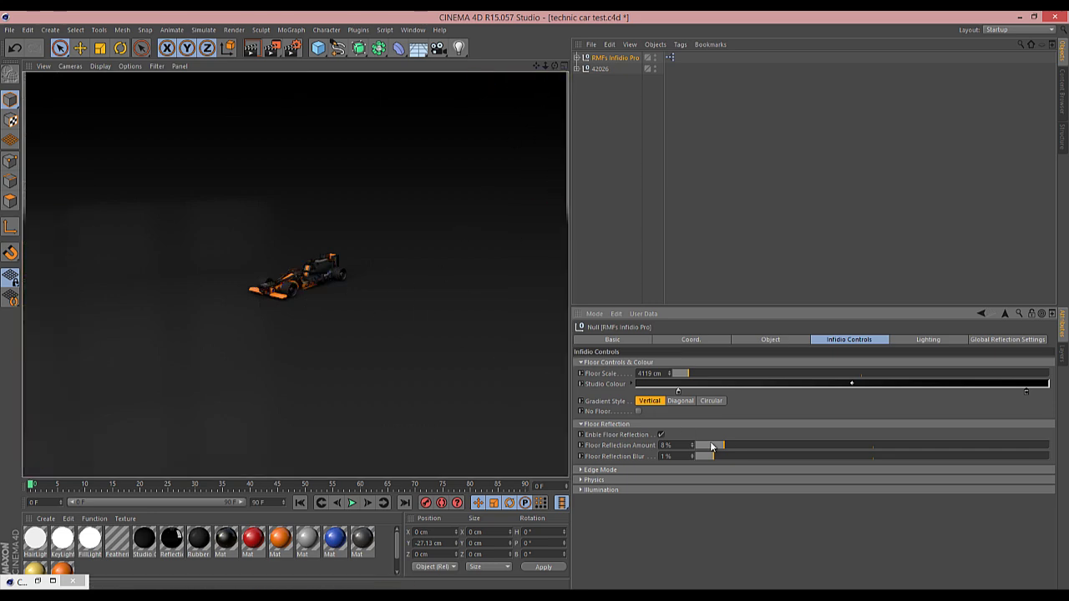
# - Raise Floor Reflection Amount to 20%, move closer to the car and render
pyautogui.moveTo(712, 445); pyautogui.dragTo(763, 448)
pyautogui.moveTo(537, 66); pyautogui.dragTo(517, 276)
pyautogui.hotkey('ctrl', 'r')
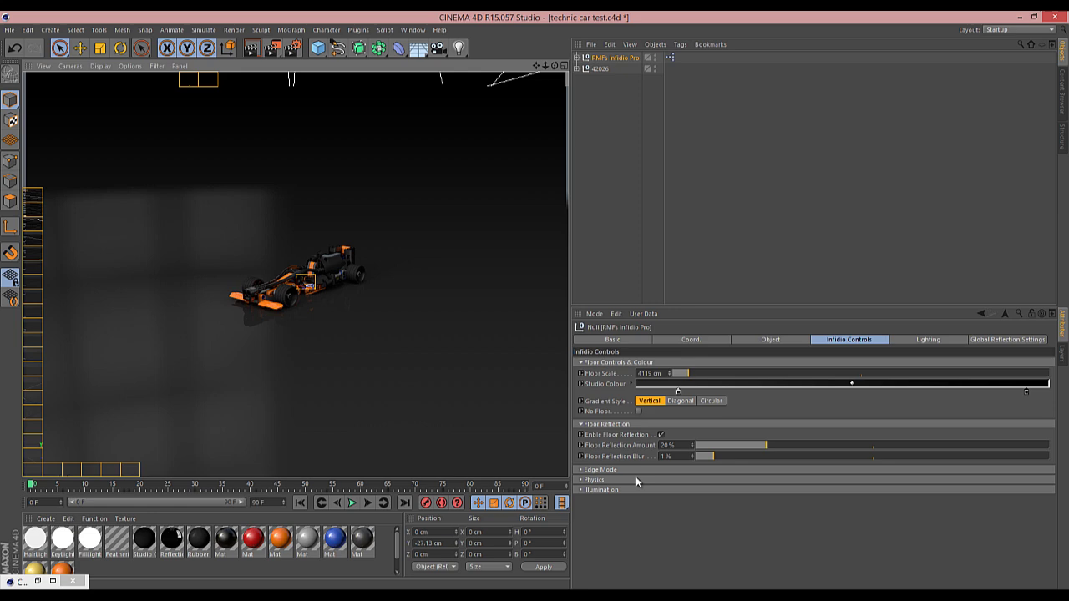
# - Enable Edge Mode for the Infidio studio and orbit to a lower angle
pyautogui.click(581, 424)
pyautogui.click(580, 434)
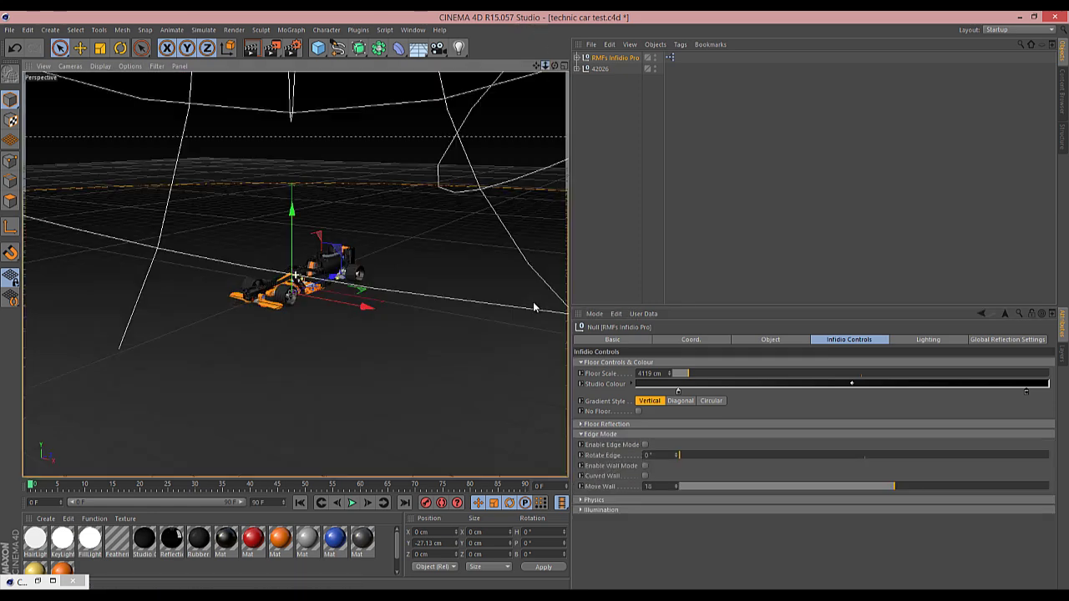
pyautogui.click(644, 444)
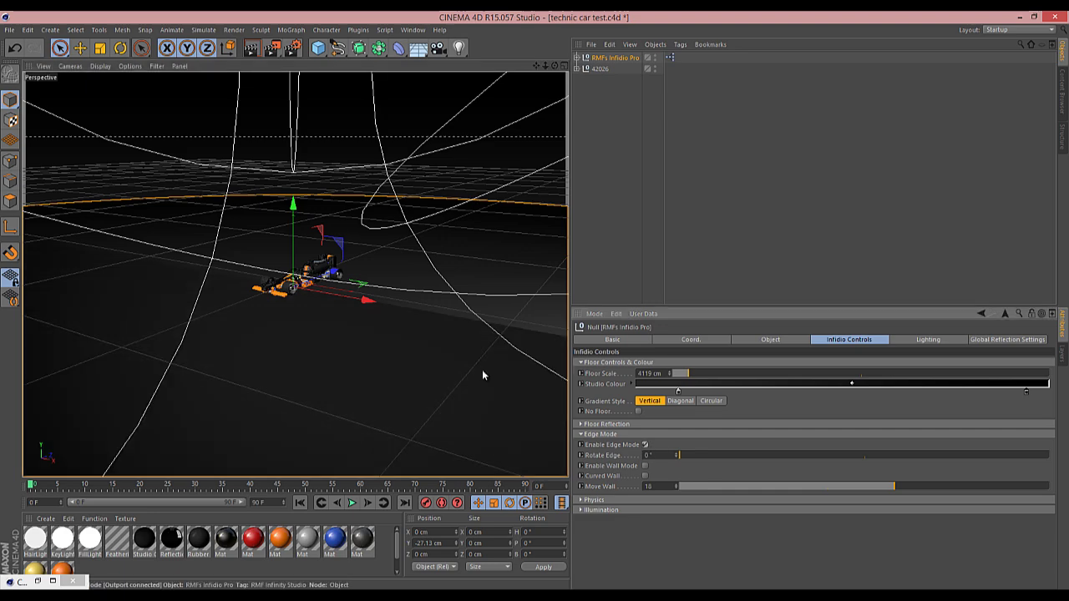
pyautogui.moveTo(555, 66); pyautogui.dragTo(463, 127)
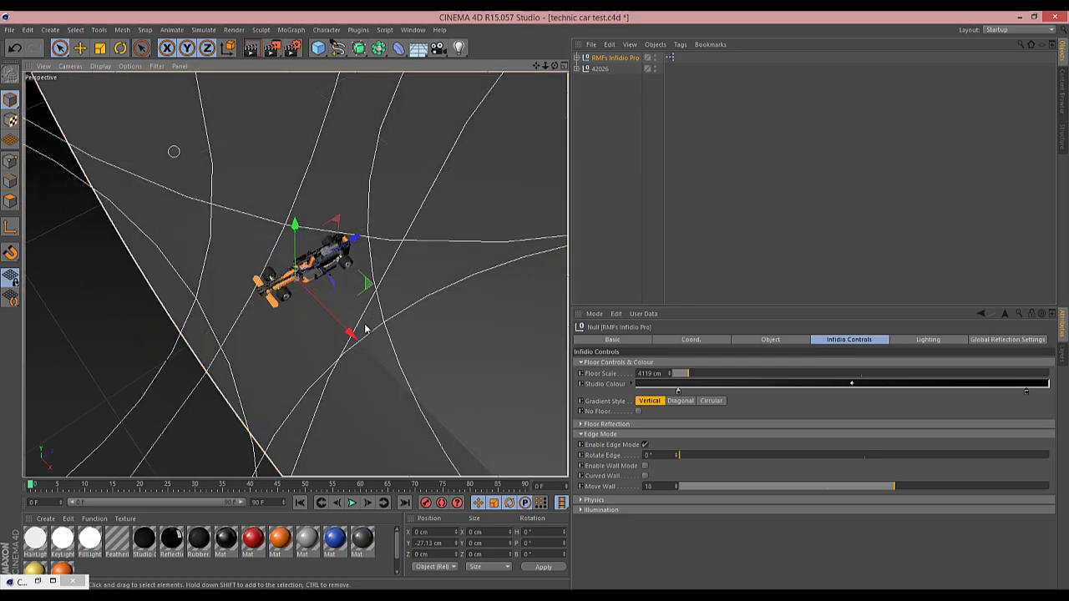
pyautogui.keyDown('alt'); pyautogui.moveTo(534, 300); pyautogui.dragTo(535, 306); pyautogui.keyUp('alt')
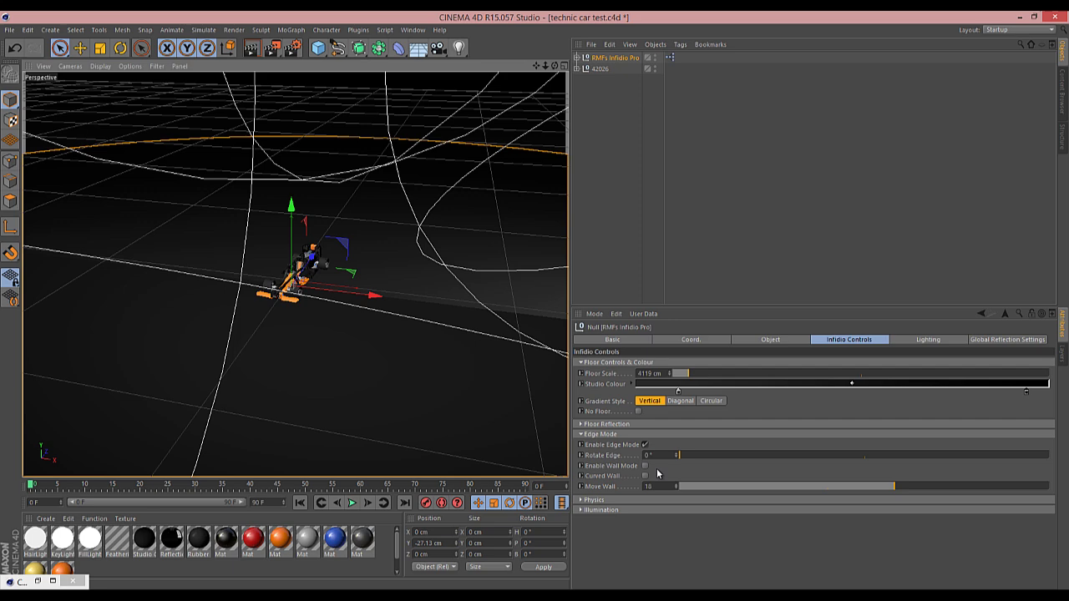
# - Enable Wall Mode and begin editing the first Studio Colour gradient stop
pyautogui.click(644, 465)
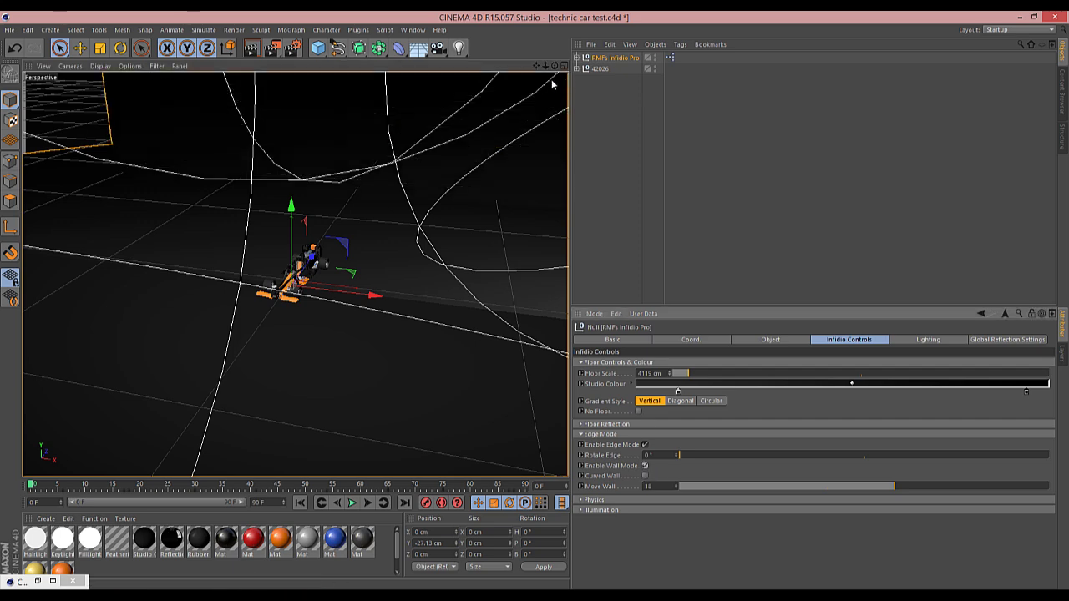
pyautogui.keyDown('alt'); pyautogui.moveTo(533, 303); pyautogui.dragTo(535, 300); pyautogui.keyUp('alt')
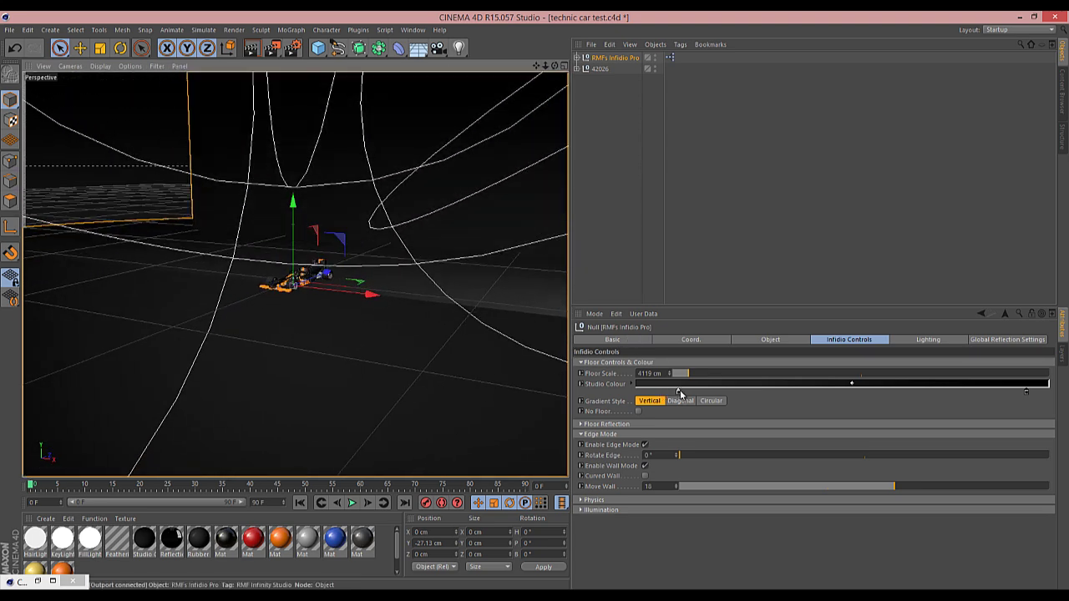
pyautogui.doubleClick(679, 391)
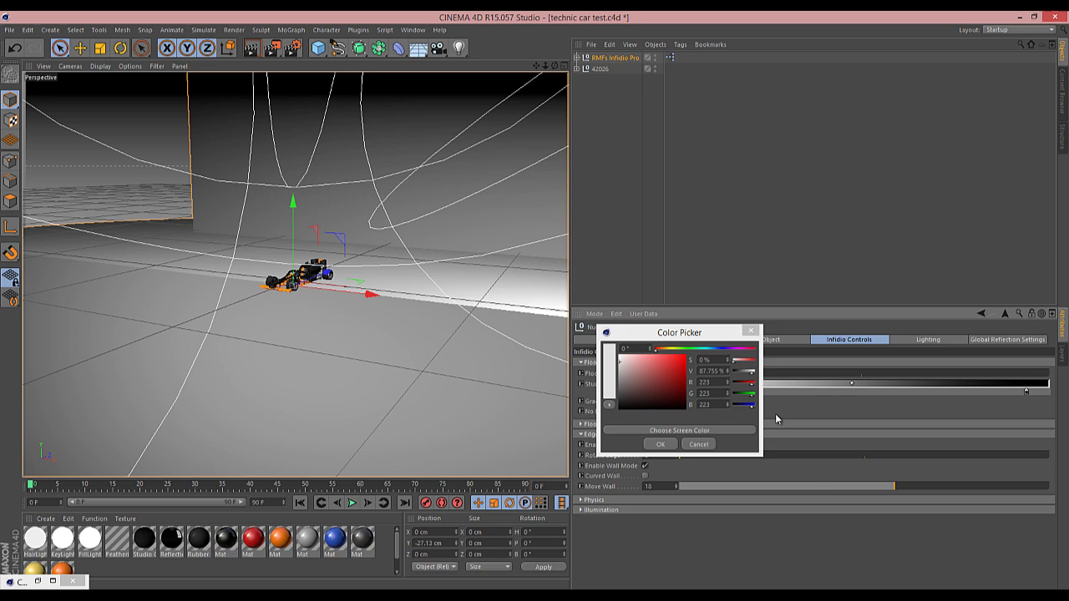
# - Set both Studio Colour gradient stops to light grey (223) for a white backdrop
pyautogui.click(664, 445)
pyautogui.doubleClick(1027, 392)
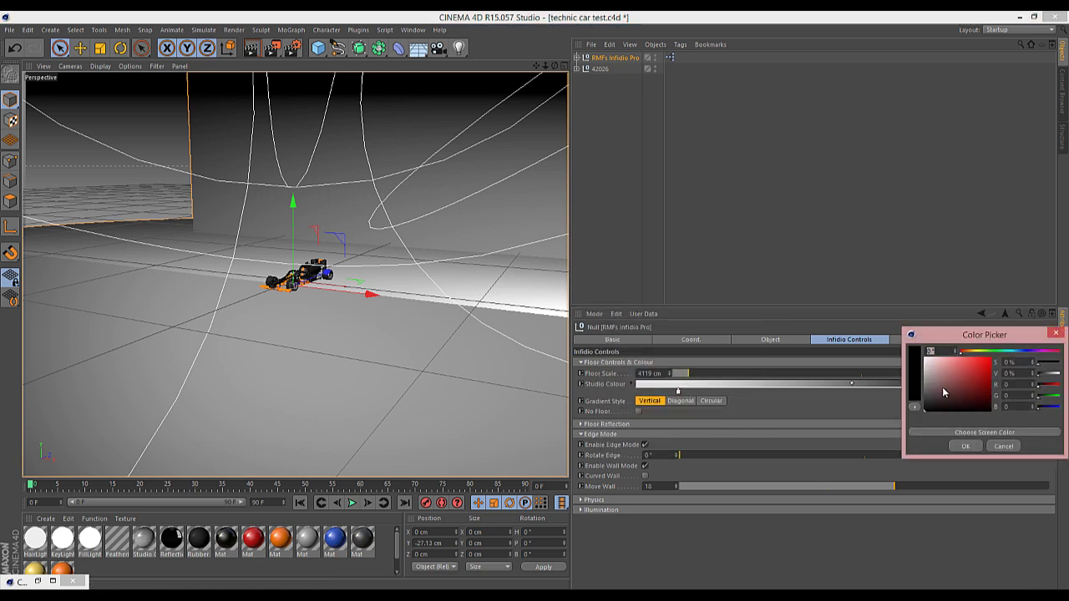
pyautogui.click(964, 447)
pyautogui.keyDown('alt'); pyautogui.moveTo(526, 301); pyautogui.dragTo(225, 243); pyautogui.keyUp('alt')
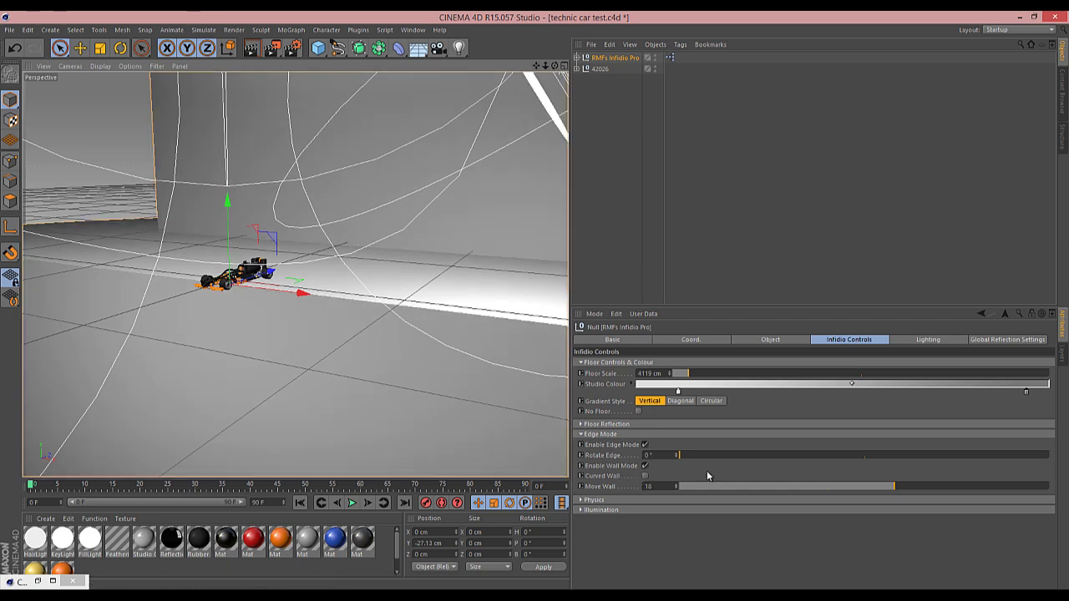
# - Enable Curved Wall for the floor-wall join and set Move Wall to 10
pyautogui.moveTo(910, 489); pyautogui.dragTo(883, 486)
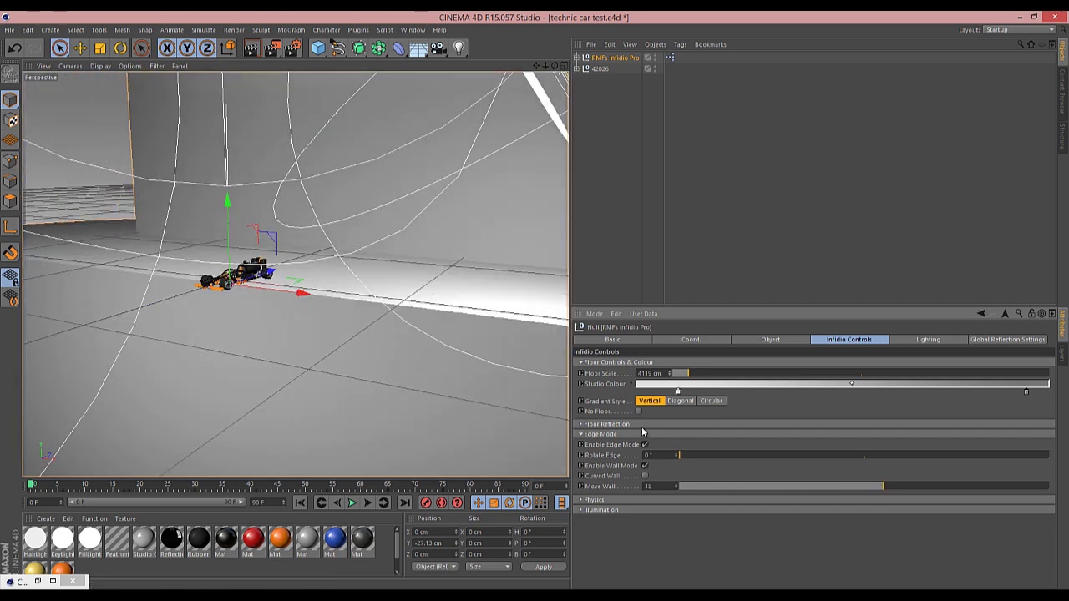
pyautogui.moveTo(685, 457)
pyautogui.mouseDown()
pyautogui.moveTo(725, 456)
pyautogui.moveTo(618, 458)
pyautogui.moveTo(892, 457)
pyautogui.moveTo(666, 457)
pyautogui.mouseUp()
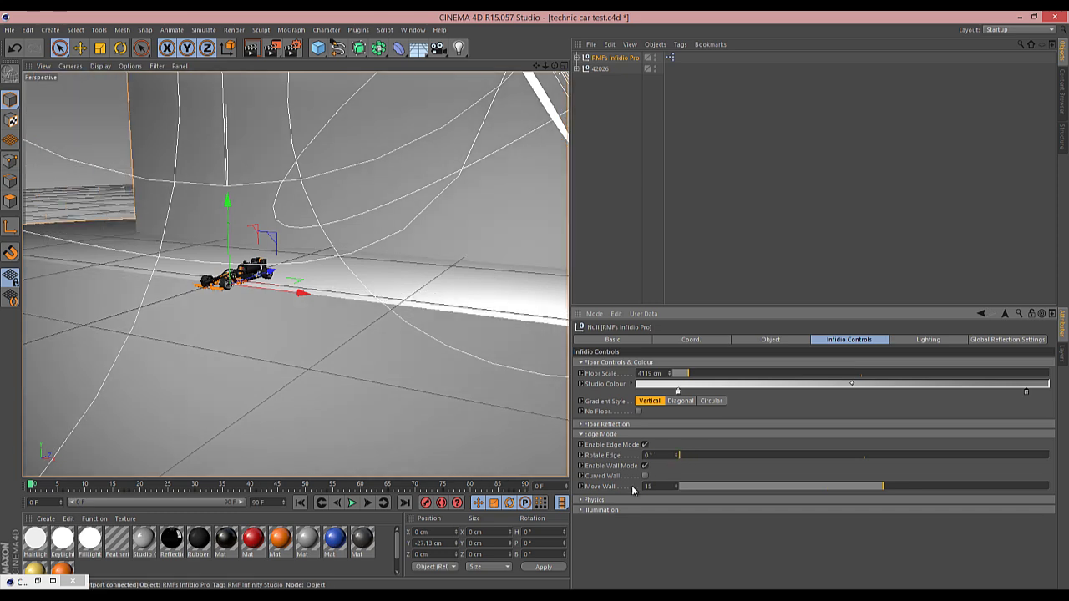
pyautogui.click(645, 476)
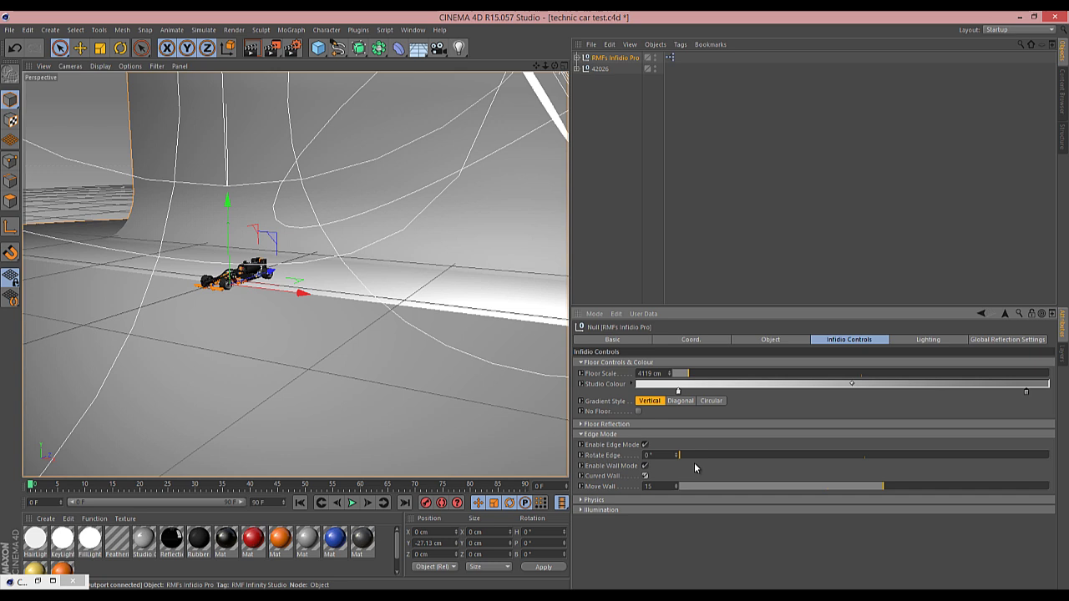
pyautogui.moveTo(863, 487); pyautogui.dragTo(865, 488)
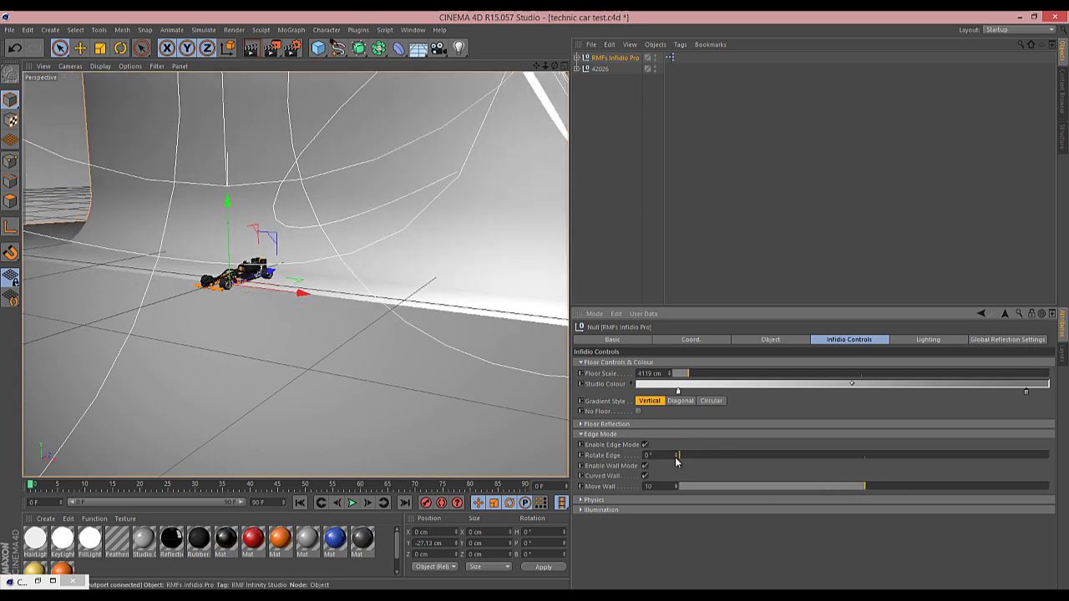
# - Expand Infidio Physics, showing Floor Friction 90% and Floor Bounciness 30%
pyautogui.click(580, 500)
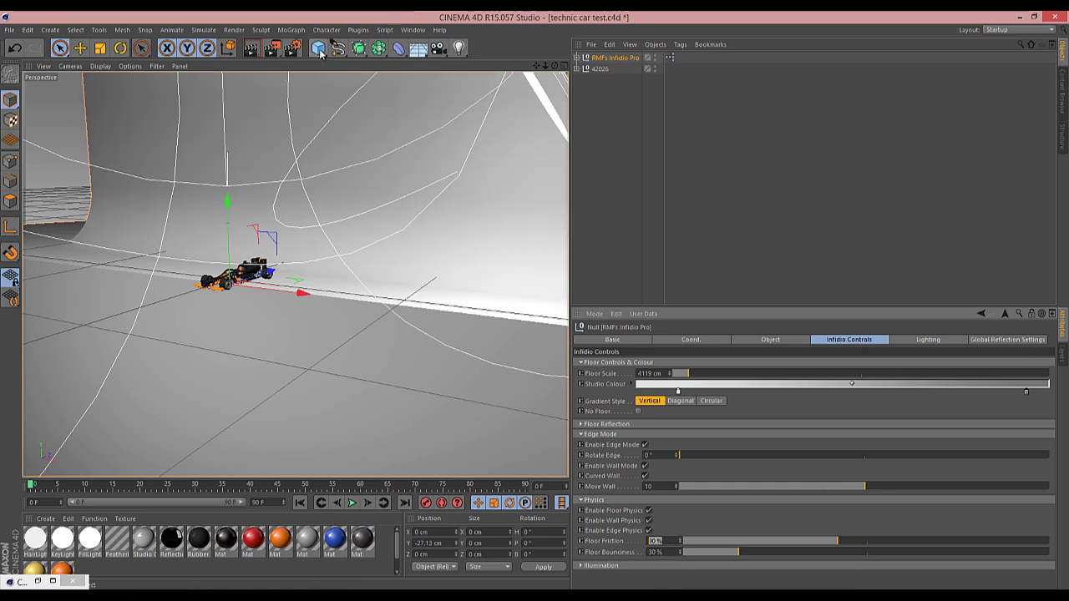
# - Create a sphere above the car and clone it with a Cloner in Grid Array mode
pyautogui.moveTo(318, 47); pyautogui.dragTo(541, 87)
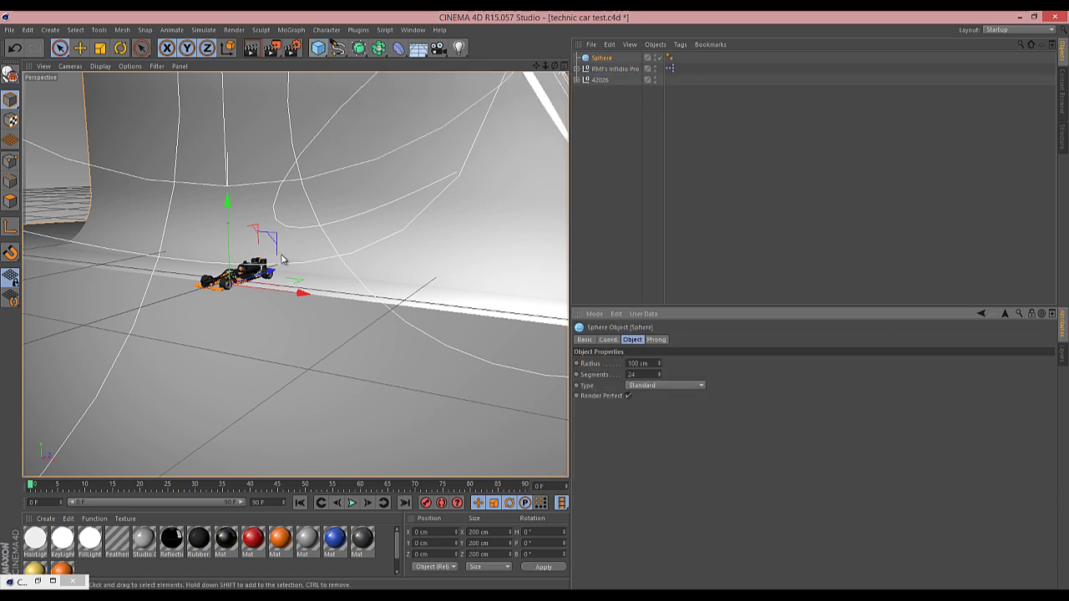
pyautogui.moveTo(227, 198); pyautogui.dragTo(227, 132)
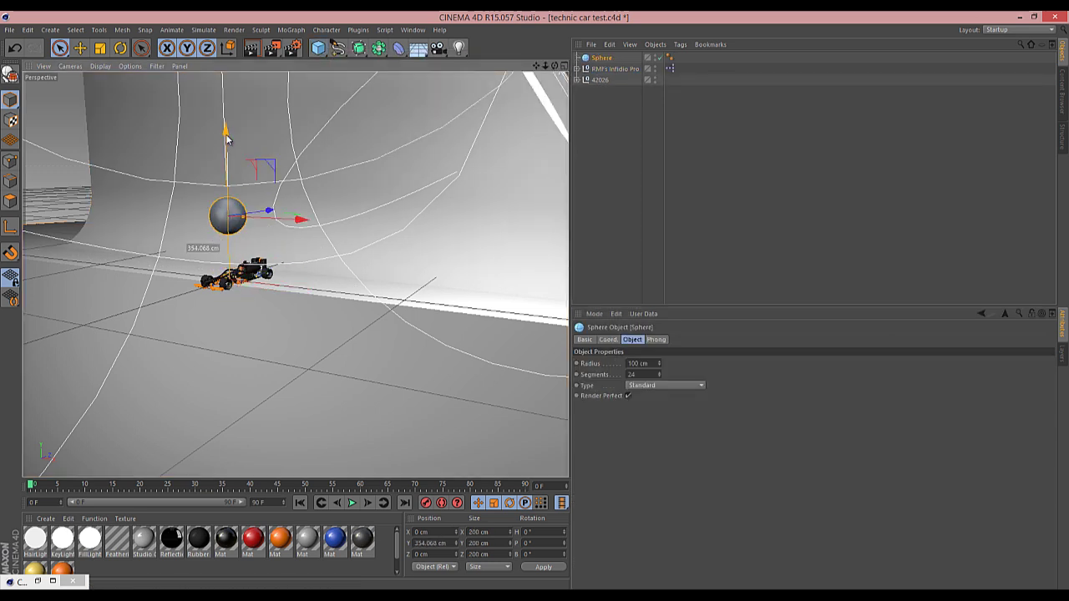
pyautogui.click(294, 30)
pyautogui.click(310, 111)
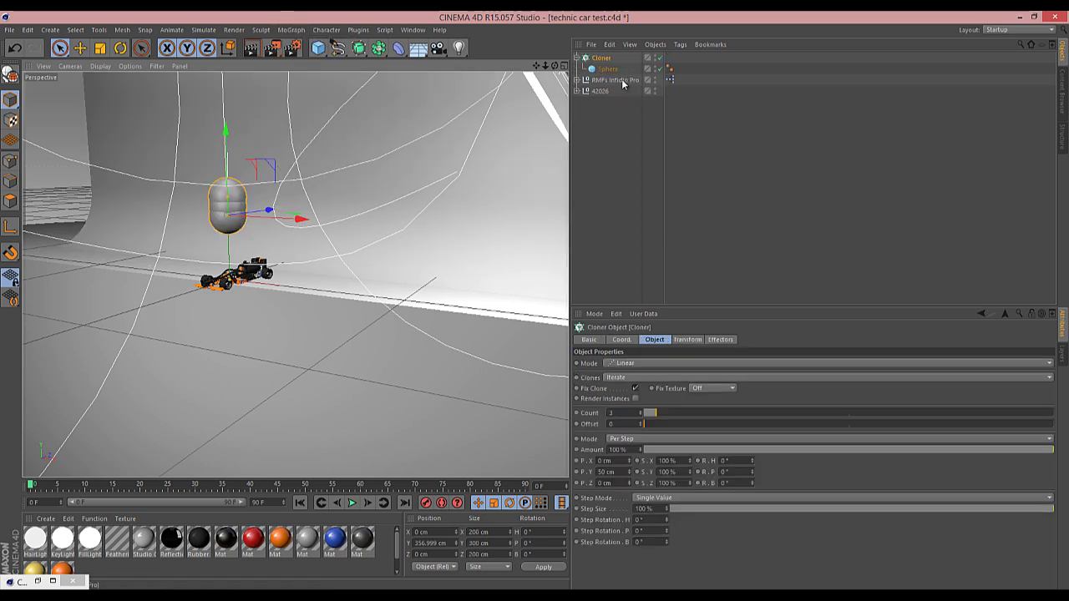
pyautogui.click(660, 363)
pyautogui.click(639, 401)
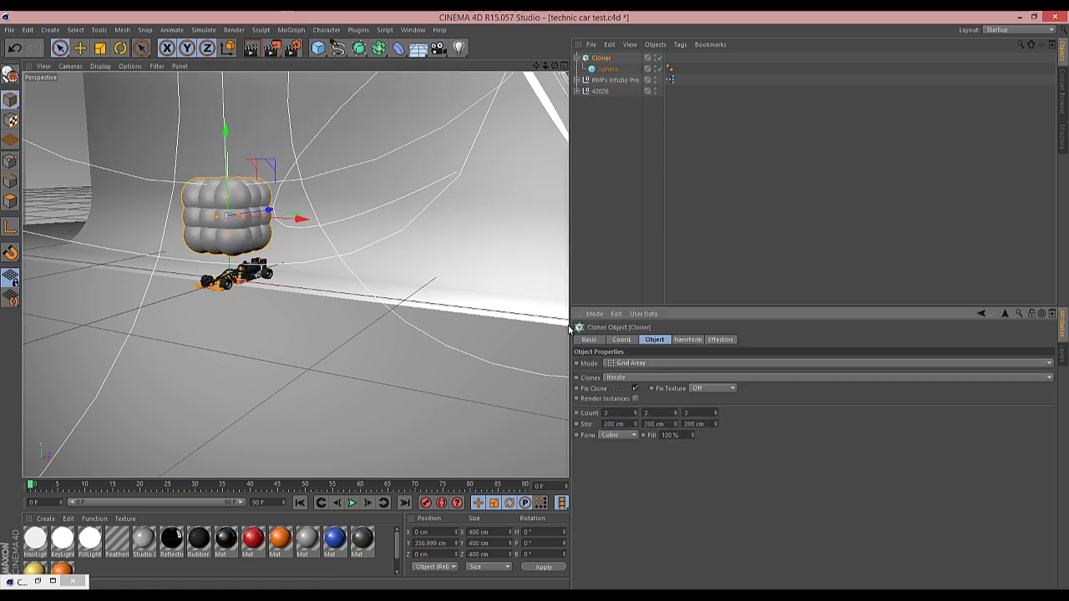
# - Scale the cloned sphere down to about 39%, shift it along X, then select the Cloner
pyautogui.click(597, 69)
pyautogui.press('t')
pyautogui.moveTo(463, 167); pyautogui.dragTo(327, 360)
pyautogui.press('space')
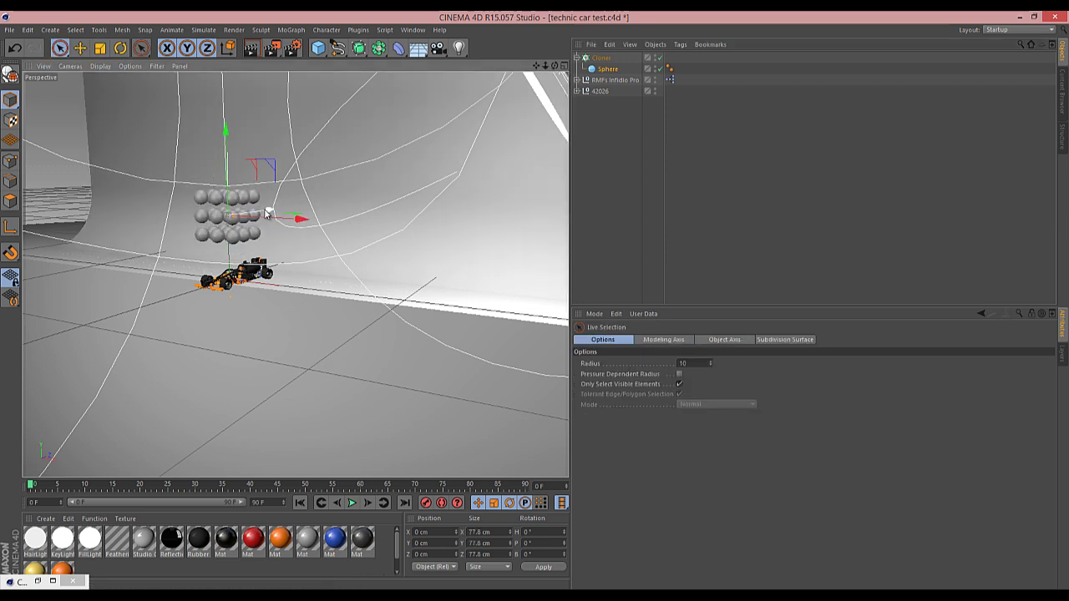
pyautogui.moveTo(265, 210); pyautogui.dragTo(322, 198)
pyautogui.click(601, 58)
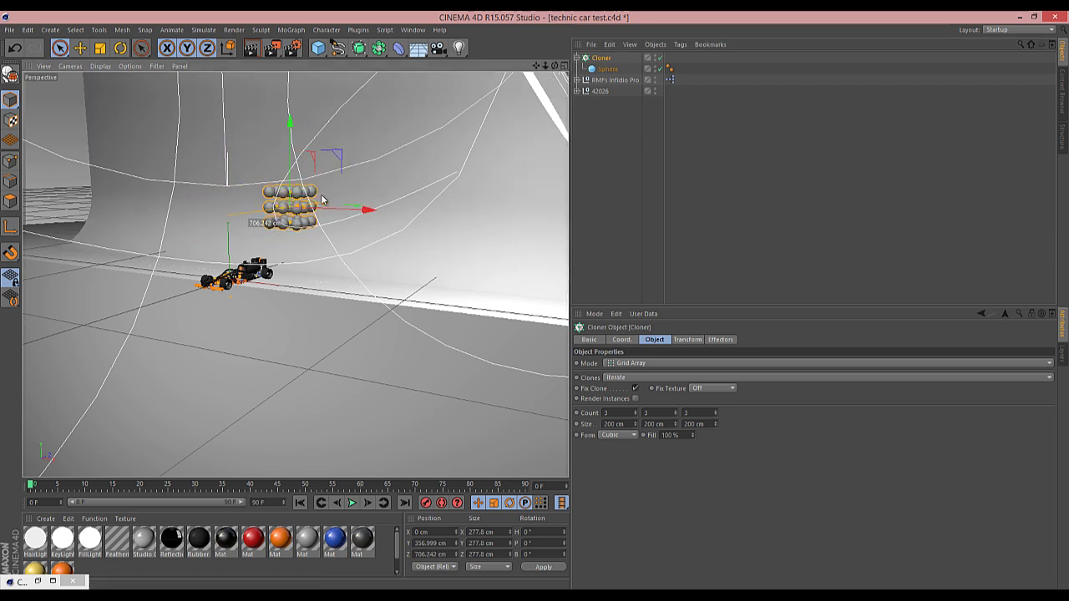
# - Add a Soft Body tag to the Sphere and a Collider Body tag to the 42026 car
pyautogui.rightClick(610, 68)
pyautogui.moveTo(720, 167)
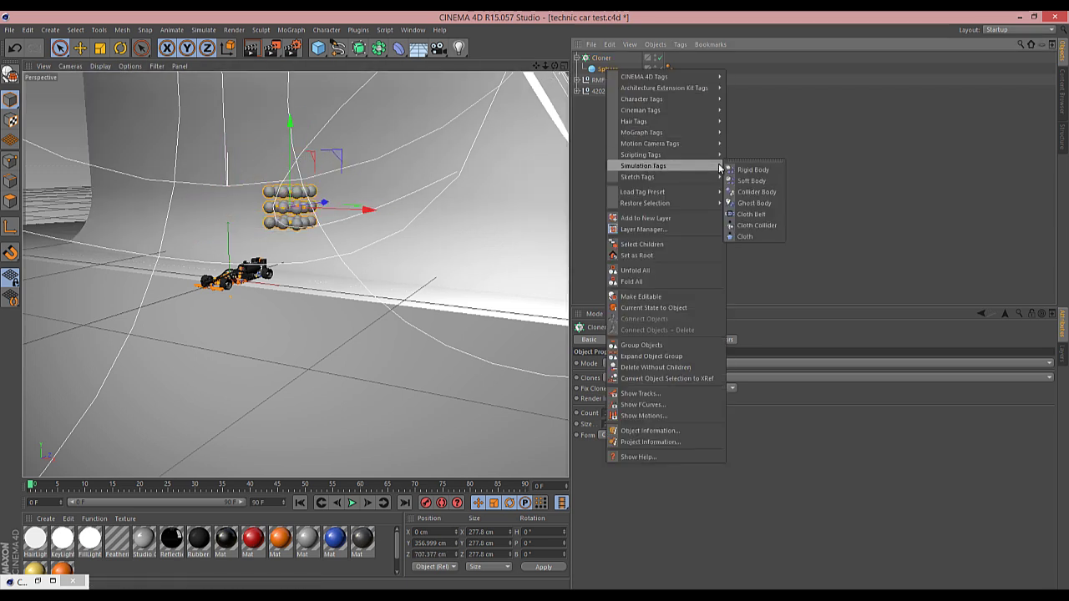
pyautogui.click(753, 180)
pyautogui.rightClick(602, 90)
pyautogui.moveTo(662, 189)
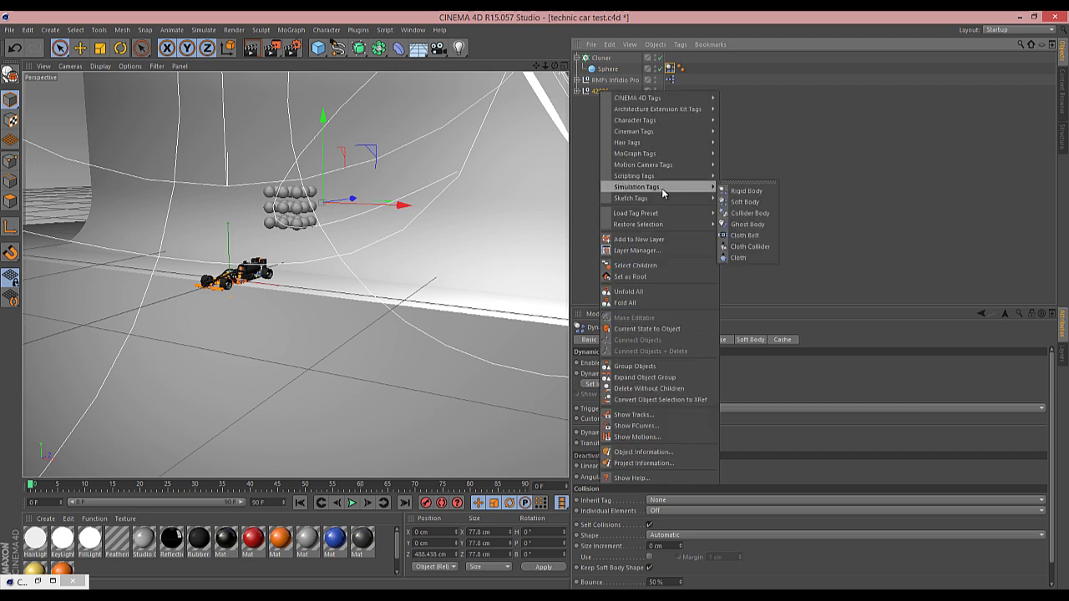
pyautogui.click(737, 215)
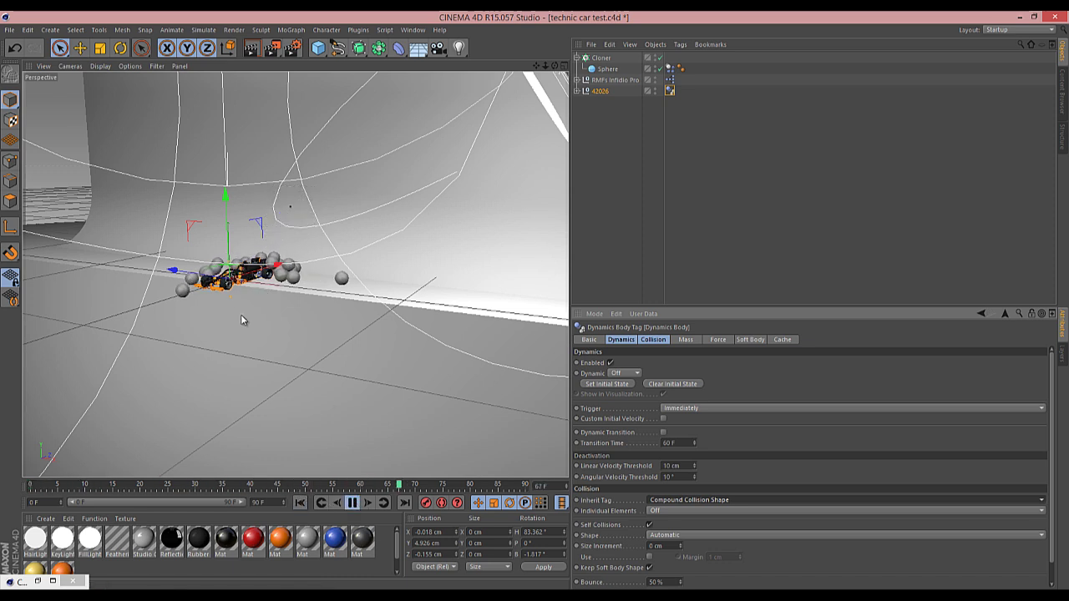
# - Set the animation's last frame and preview range to 250 frames
pyautogui.doubleClick(259, 502)
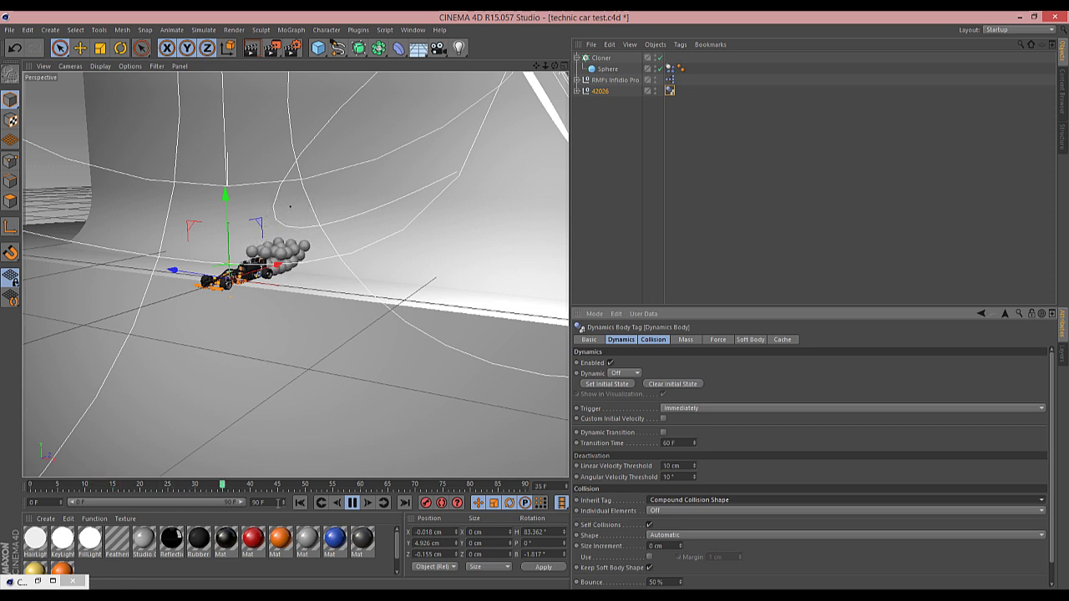
pyautogui.write('250')
pyautogui.press('Return')
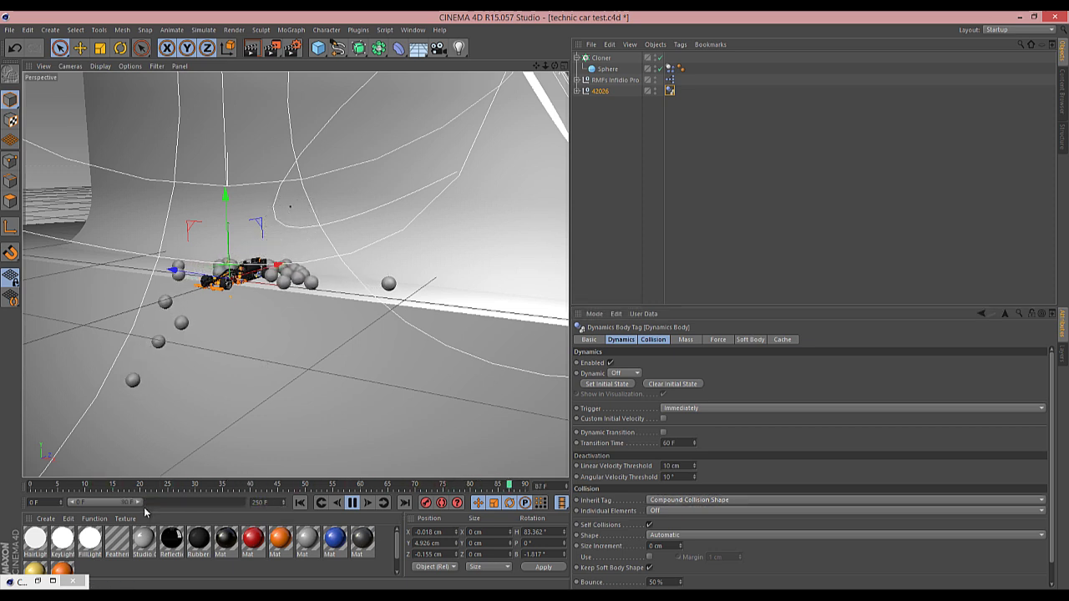
pyautogui.moveTo(140, 502); pyautogui.dragTo(241, 502)
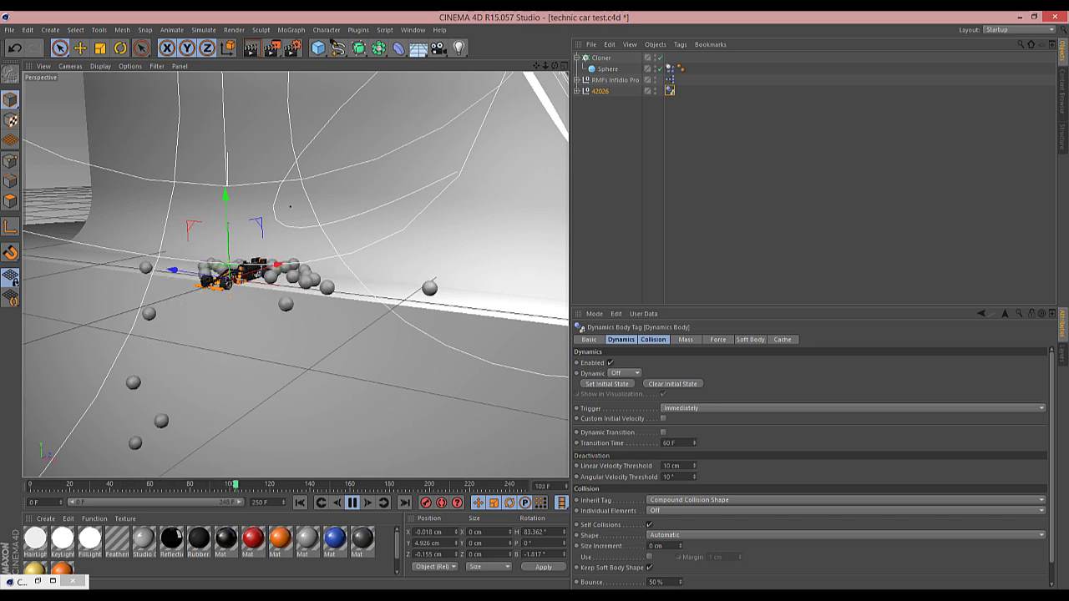
# - Enable edge and wall physics on the Infidio studio and turn off Edge Mode
pyautogui.click(613, 79)
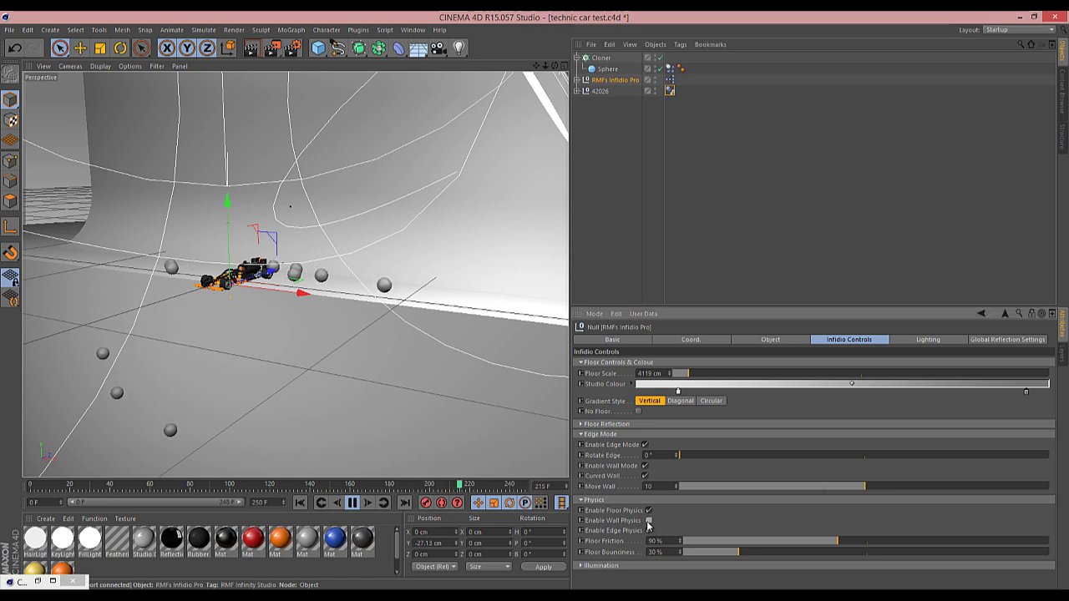
pyautogui.click(649, 530)
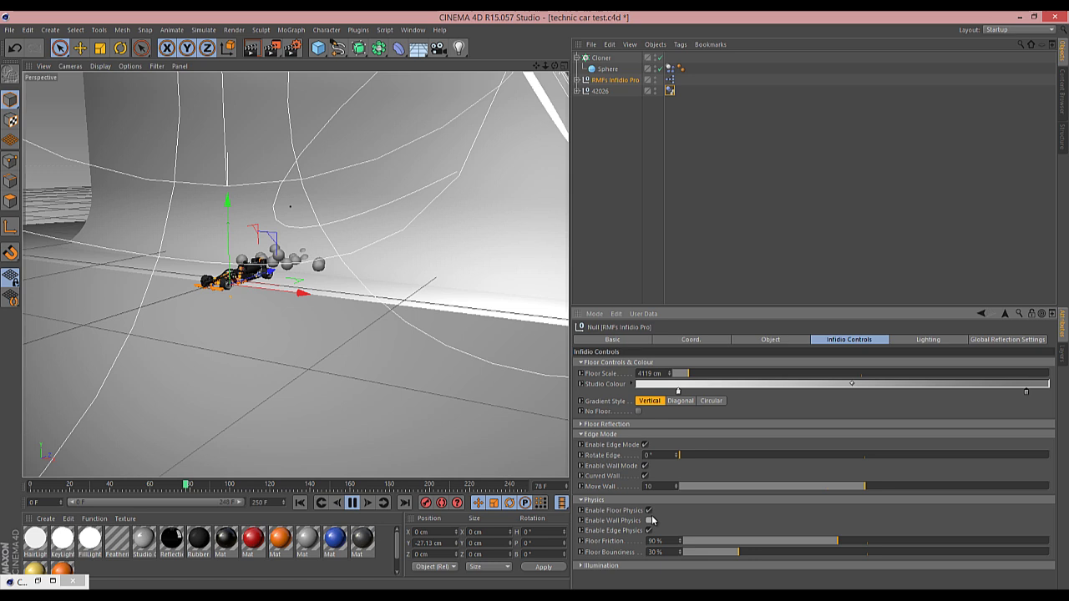
pyautogui.click(650, 521)
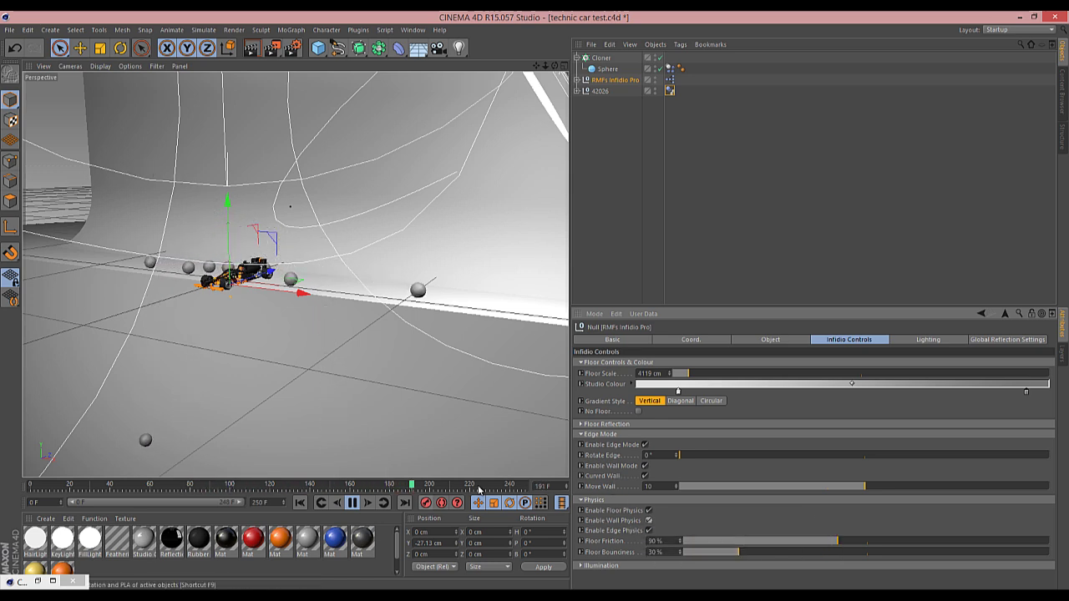
pyautogui.click(643, 445)
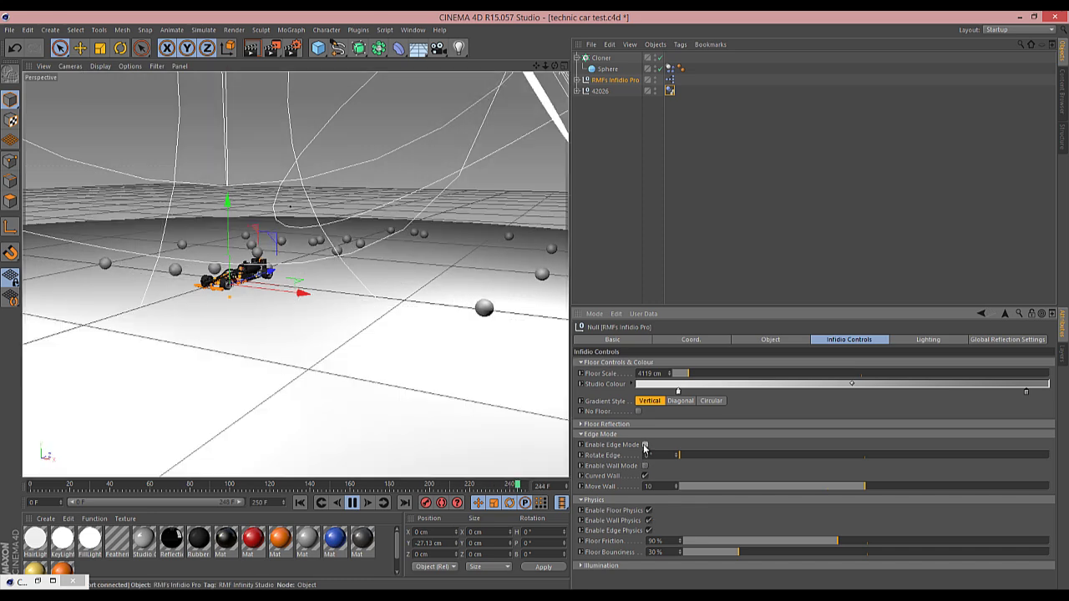
# - Delete the sphere Cloner, pause the simulation and rewind to frame 0
pyautogui.click(600, 57)
pyautogui.press('Delete')
pyautogui.click(354, 502)
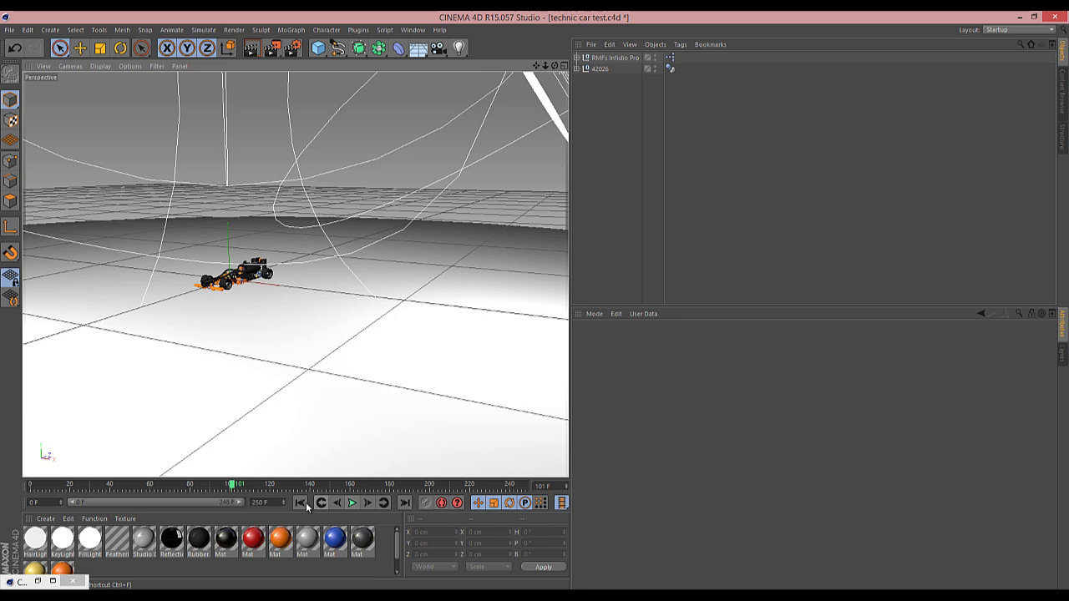
pyautogui.click(300, 502)
# - Enable Illuminate Floor in Infidio Pro's Illumination options and show its Lighting controls
pyautogui.click(603, 60)
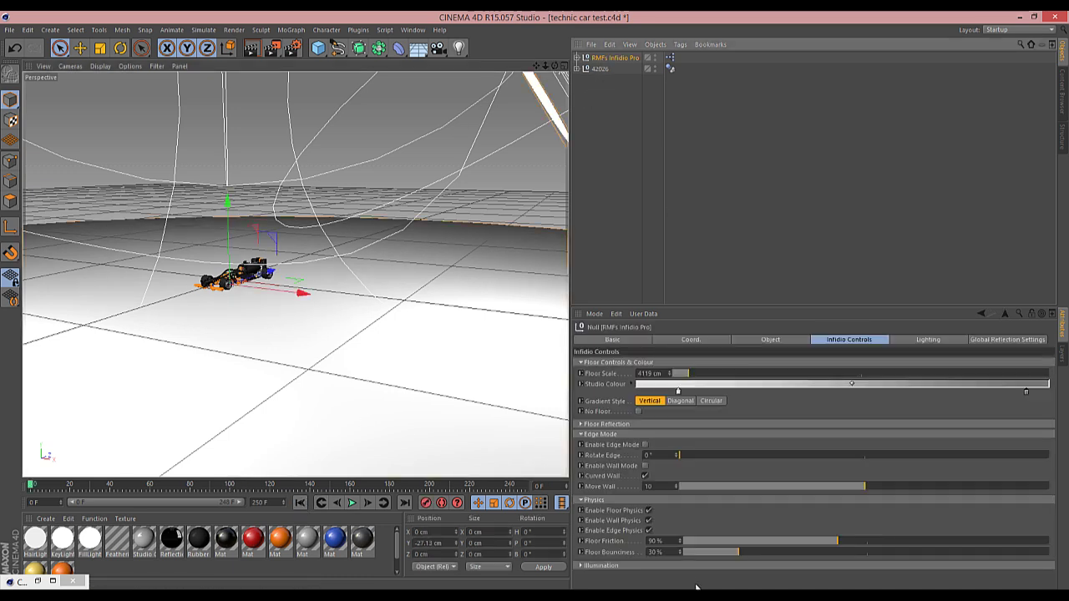
pyautogui.click(580, 567)
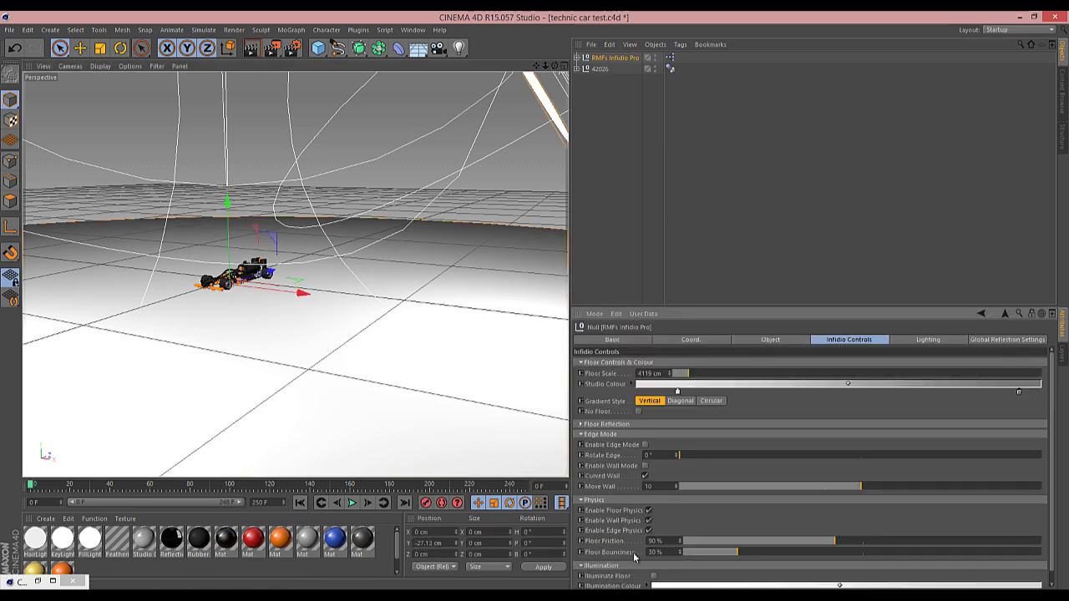
pyautogui.scroll(-1, 649, 573)
pyautogui.click(653, 565)
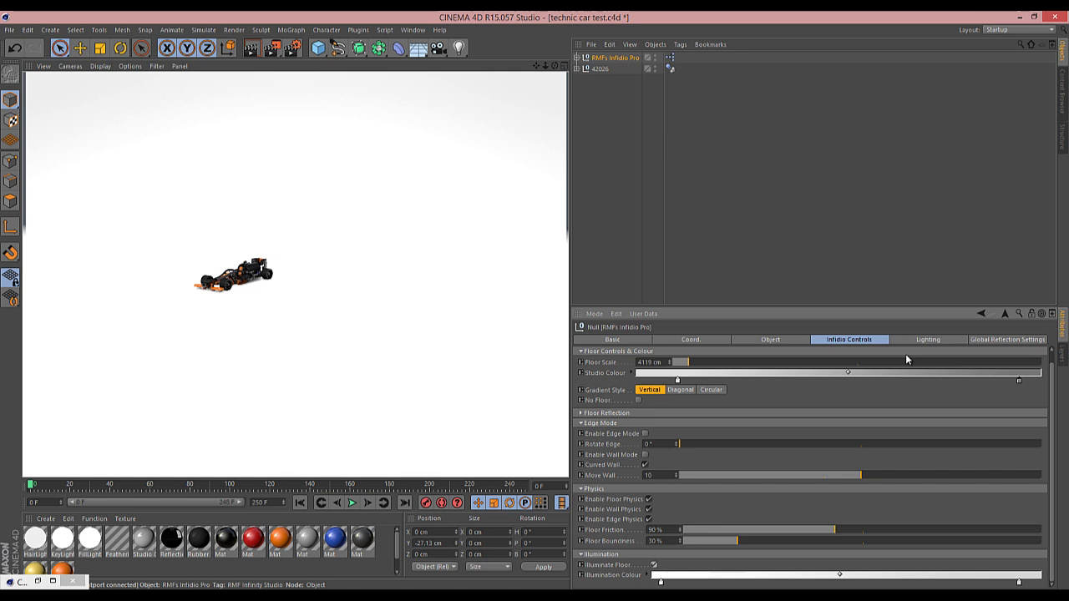
pyautogui.click(923, 340)
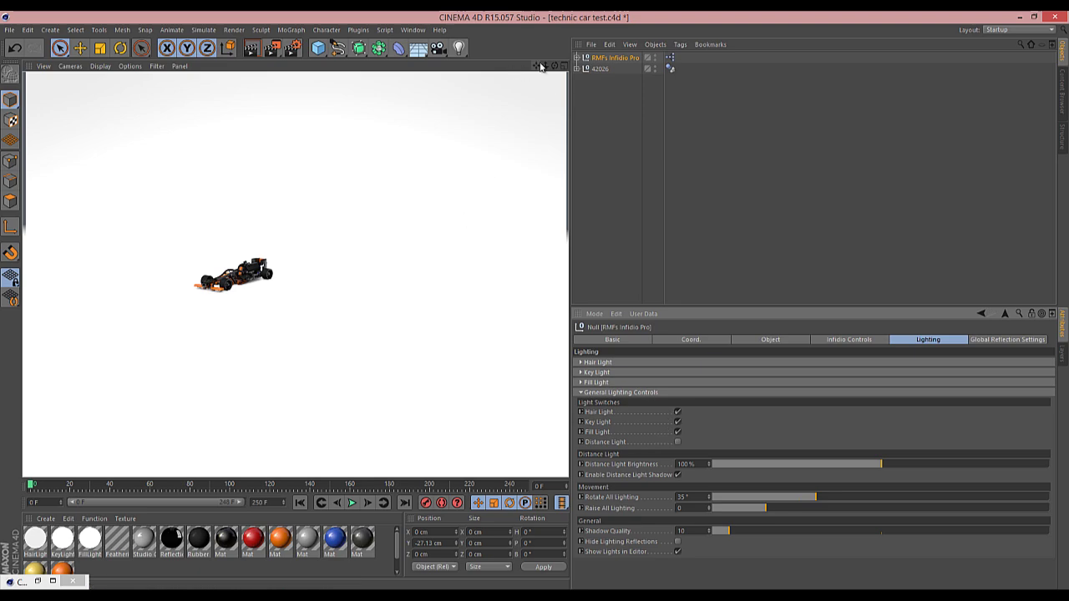
# - Compare the hair, key and fill lights, then switch on the Distance Light
pyautogui.moveTo(540, 66); pyautogui.dragTo(534, 215)
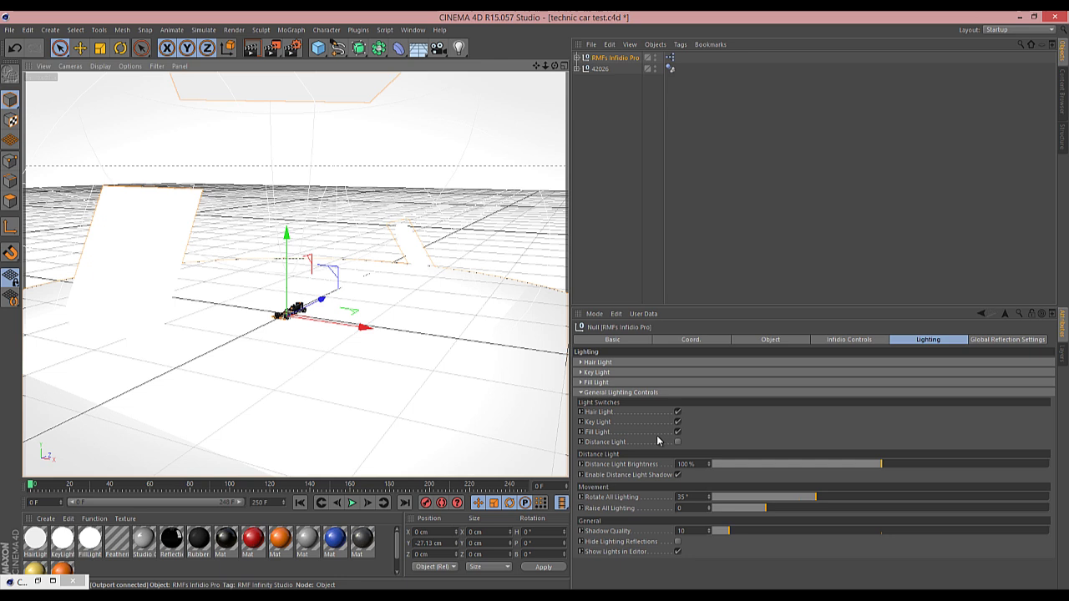
pyautogui.click(678, 420)
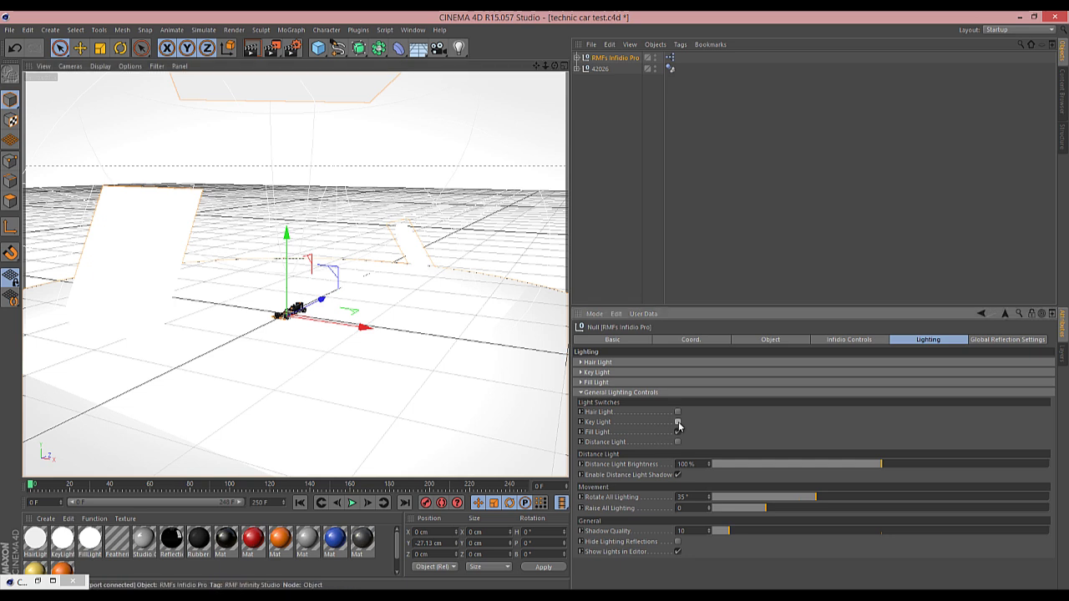
pyautogui.click(677, 432)
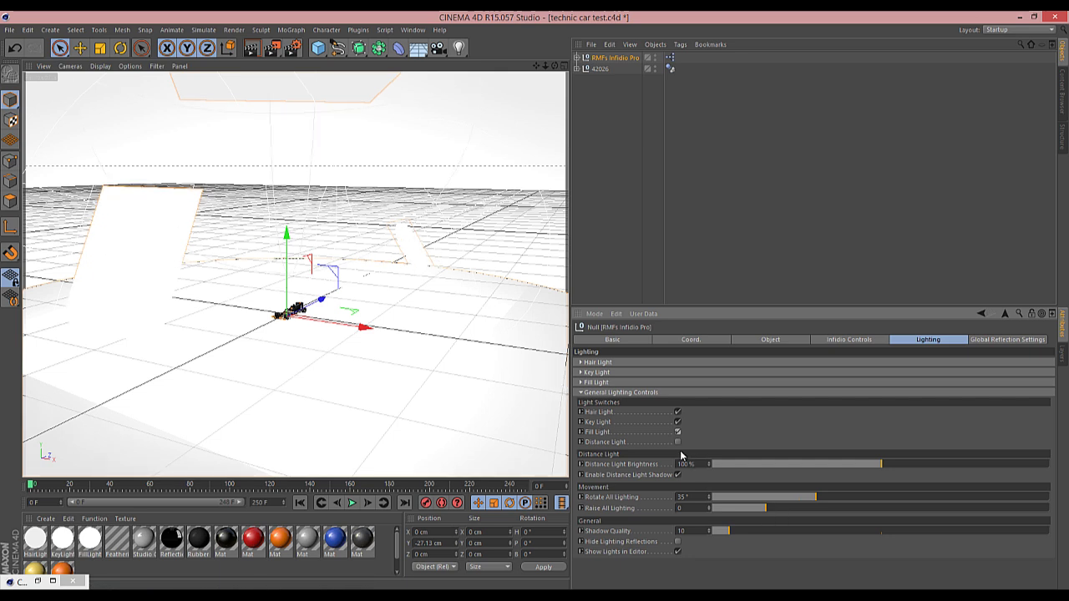
pyautogui.click(677, 443)
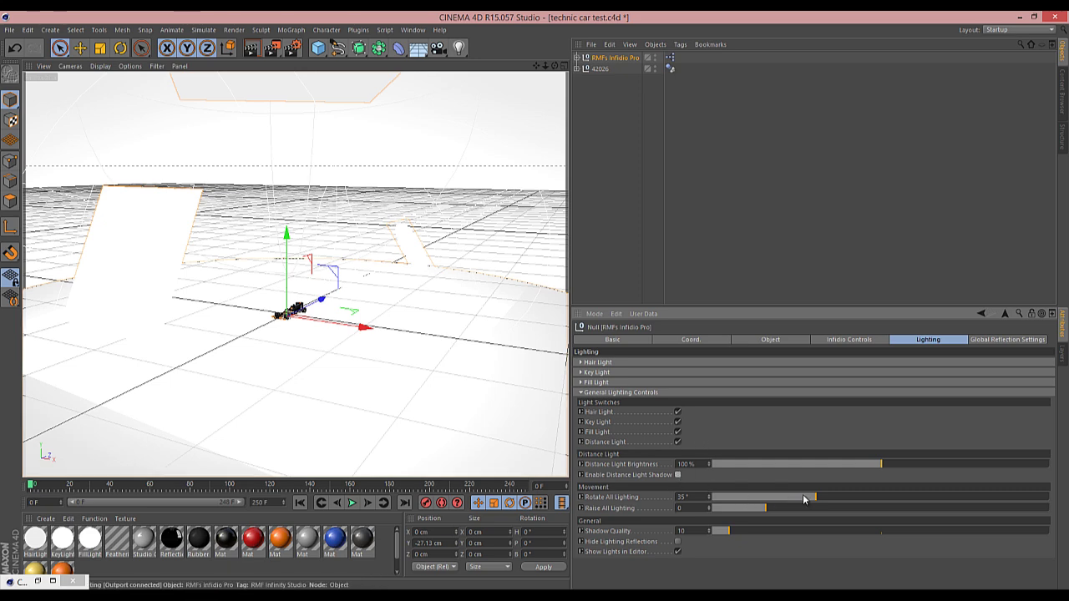
# - Rotate all lighting to 20°, raise it to 150, and leave Show Lights in Editor on
pyautogui.moveTo(803, 501); pyautogui.dragTo(751, 557)
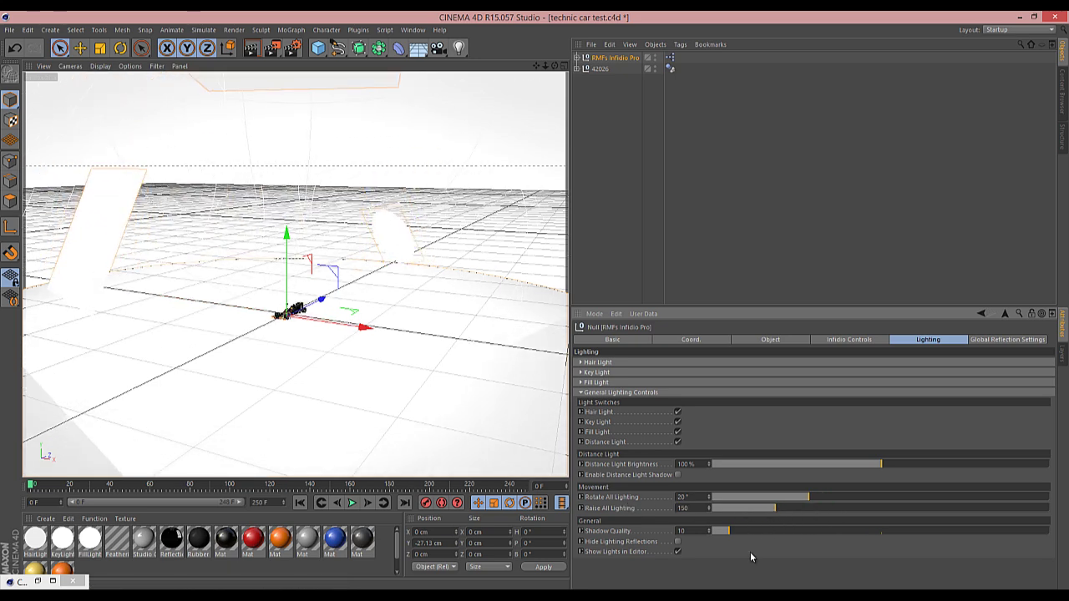
pyautogui.click(677, 542)
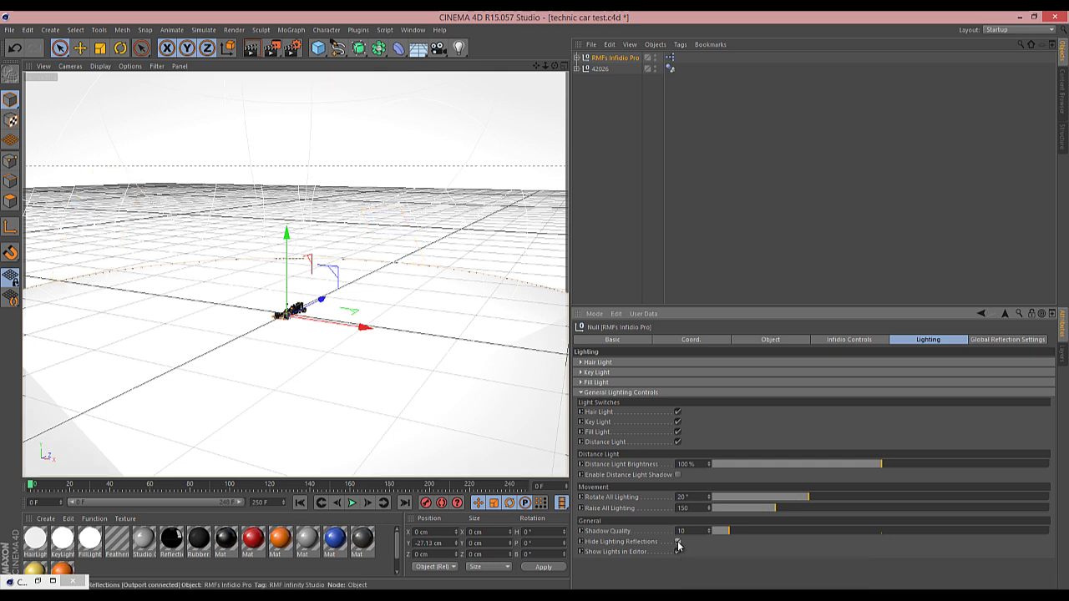
pyautogui.click(677, 543)
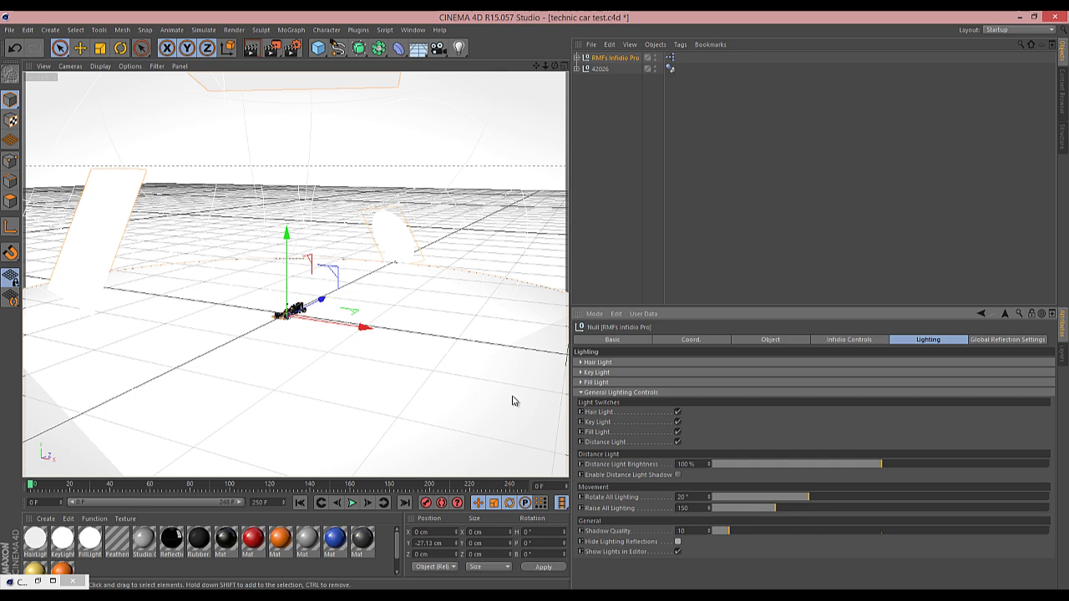
pyautogui.click(677, 542)
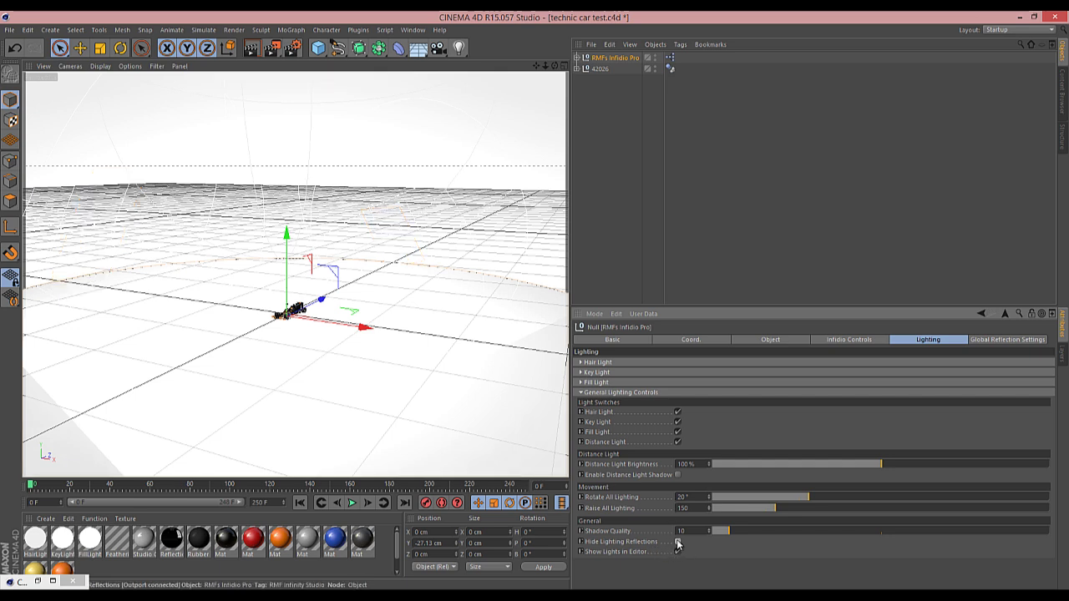
pyautogui.click(677, 542)
pyautogui.click(677, 552)
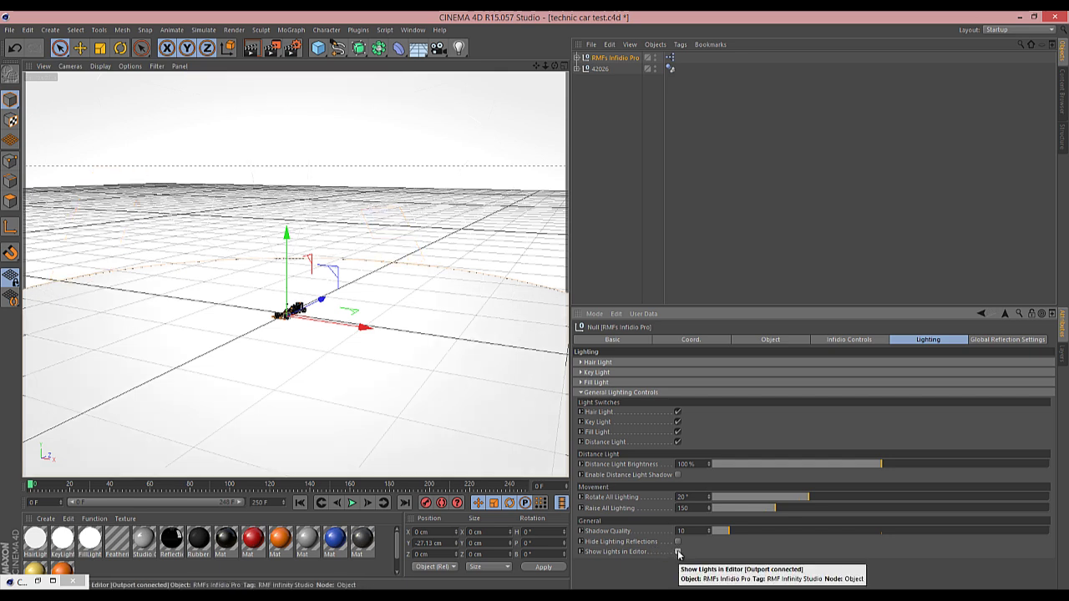
pyautogui.click(677, 552)
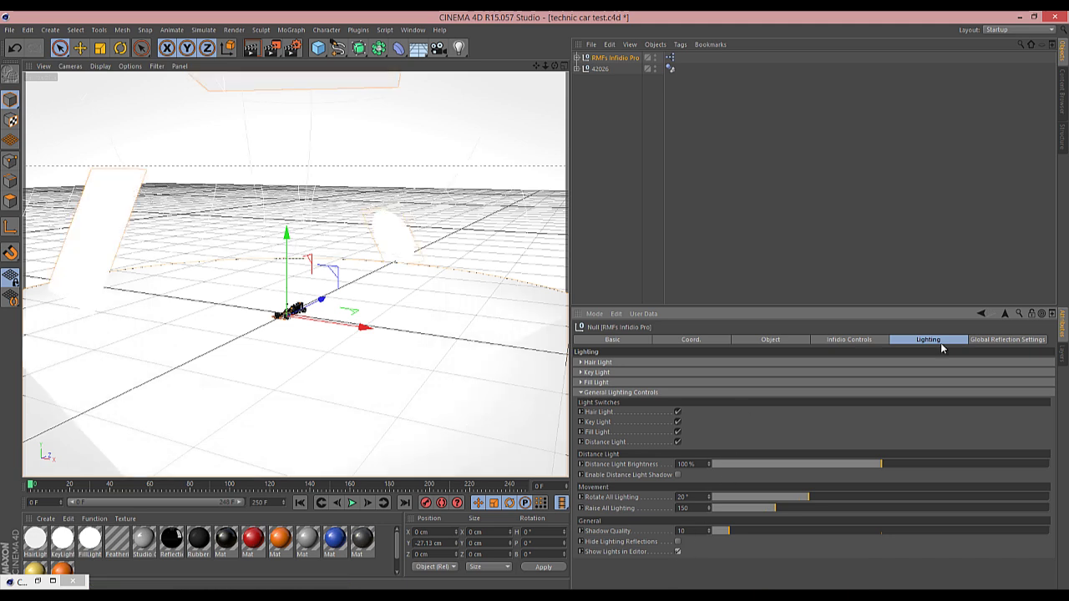
# - Assign Studio_27Reflection.hdr from the Content Browser's studios folder as the Global Reflection image
pyautogui.click(994, 340)
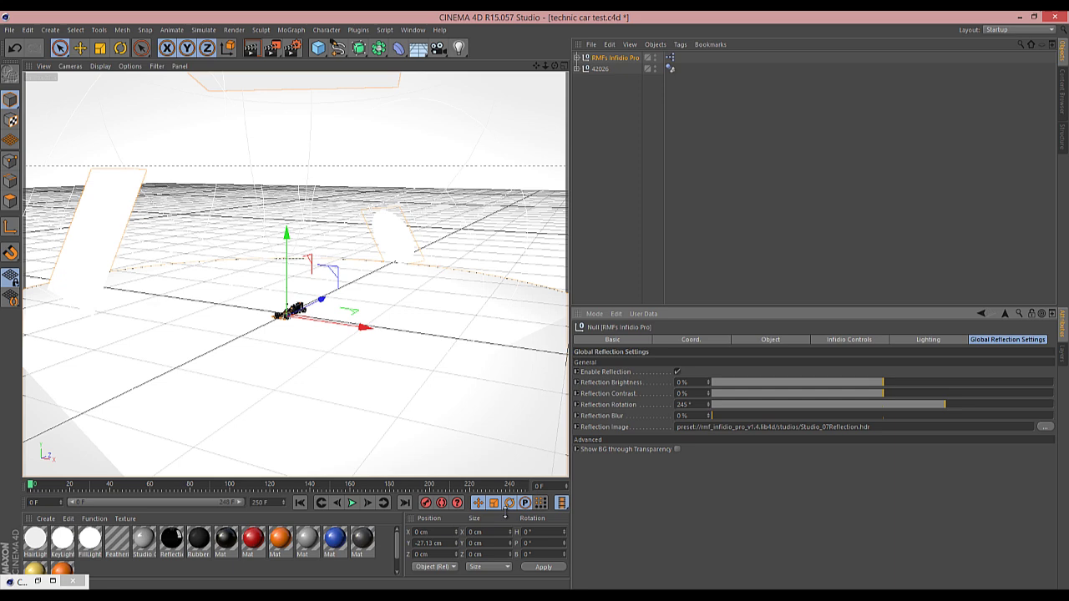
pyautogui.click(38, 581)
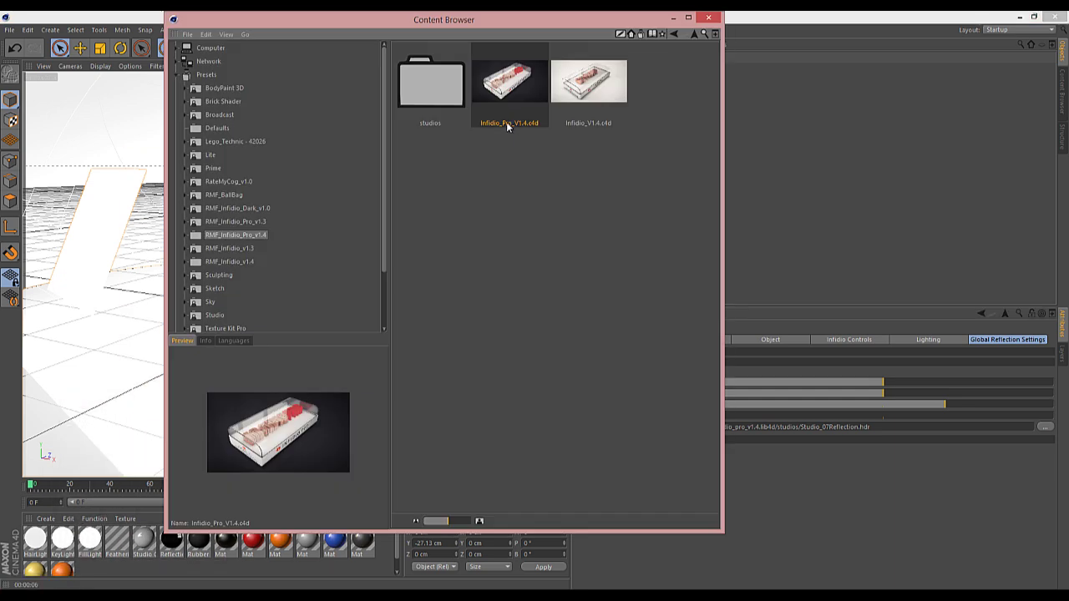
pyautogui.doubleClick(443, 106)
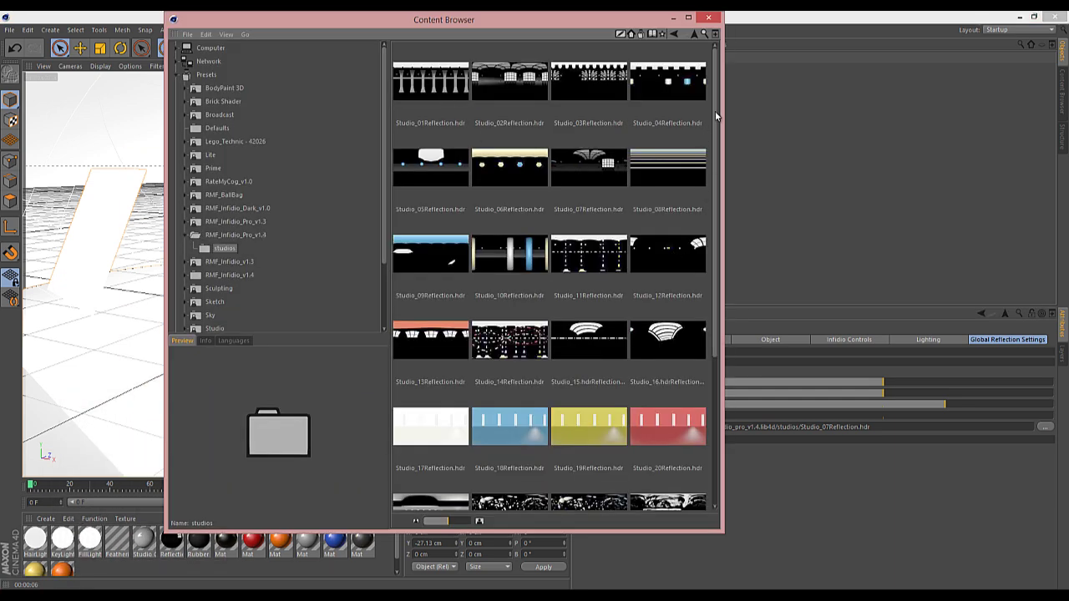
pyautogui.moveTo(716, 117); pyautogui.dragTo(715, 278)
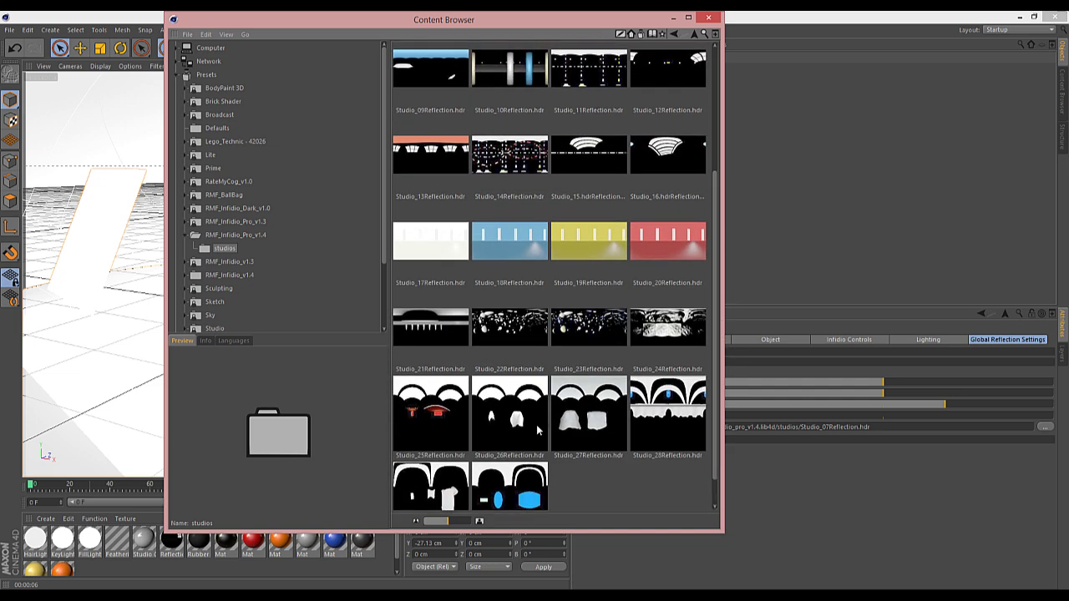
pyautogui.scroll(-1, 718, 372)
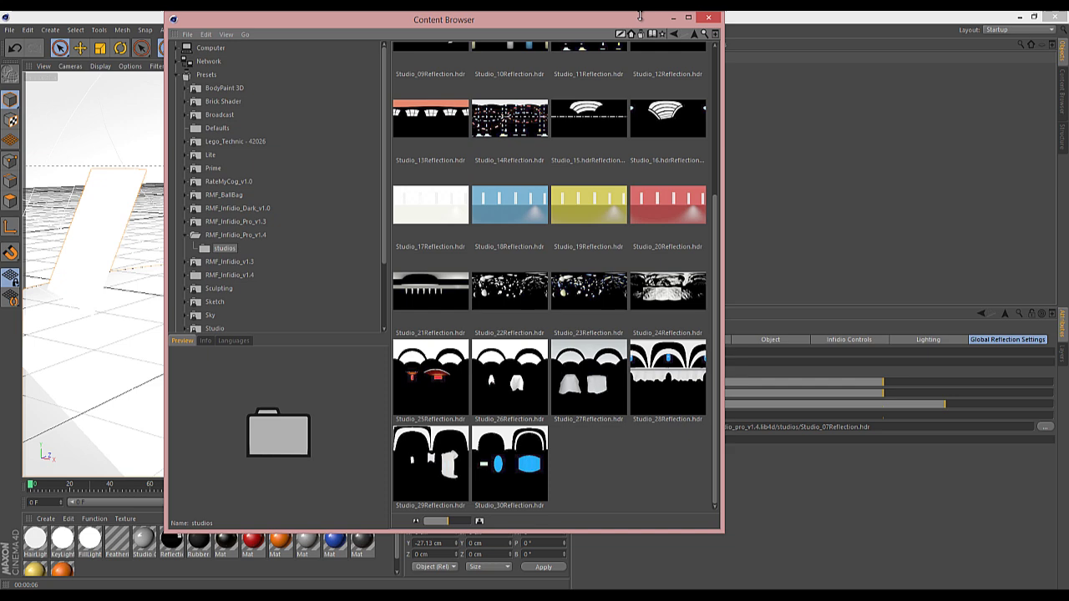
pyautogui.moveTo(639, 15); pyautogui.dragTo(476, 32)
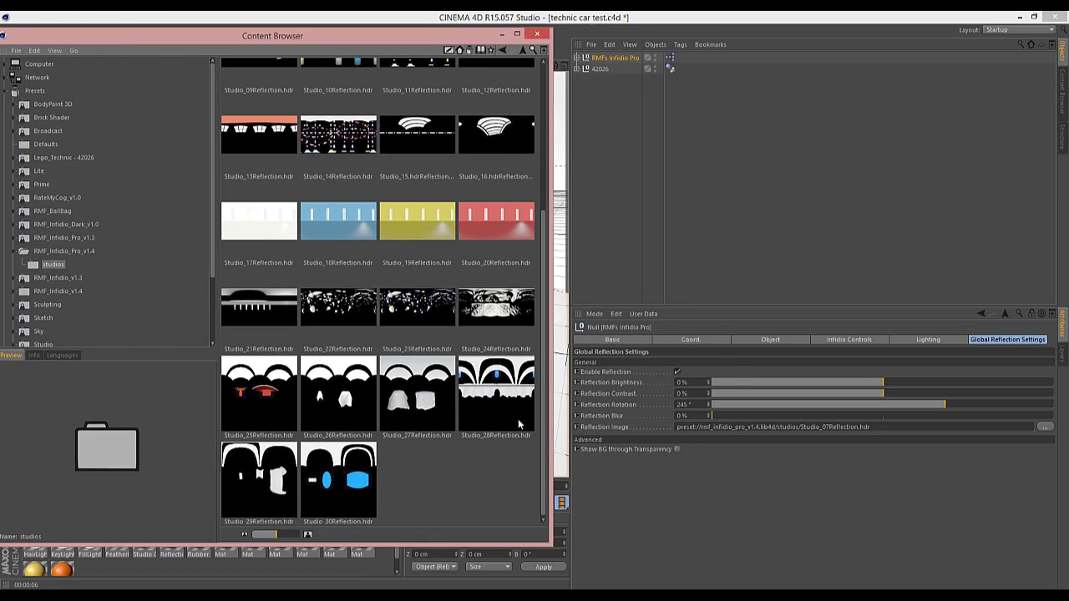
pyautogui.click(409, 394)
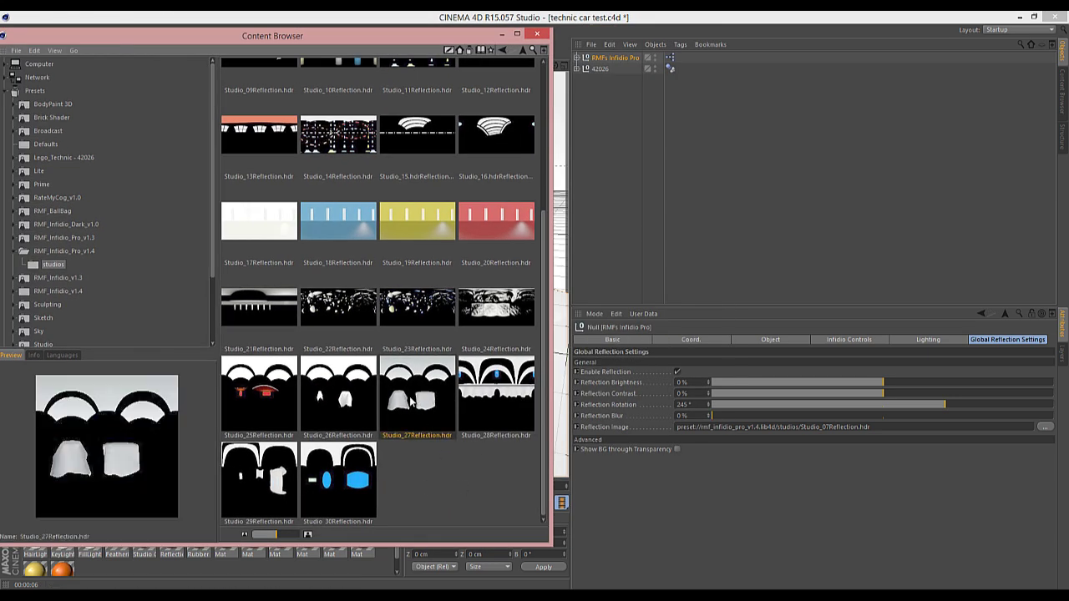
pyautogui.moveTo(411, 402); pyautogui.dragTo(655, 429)
pyautogui.click(505, 37)
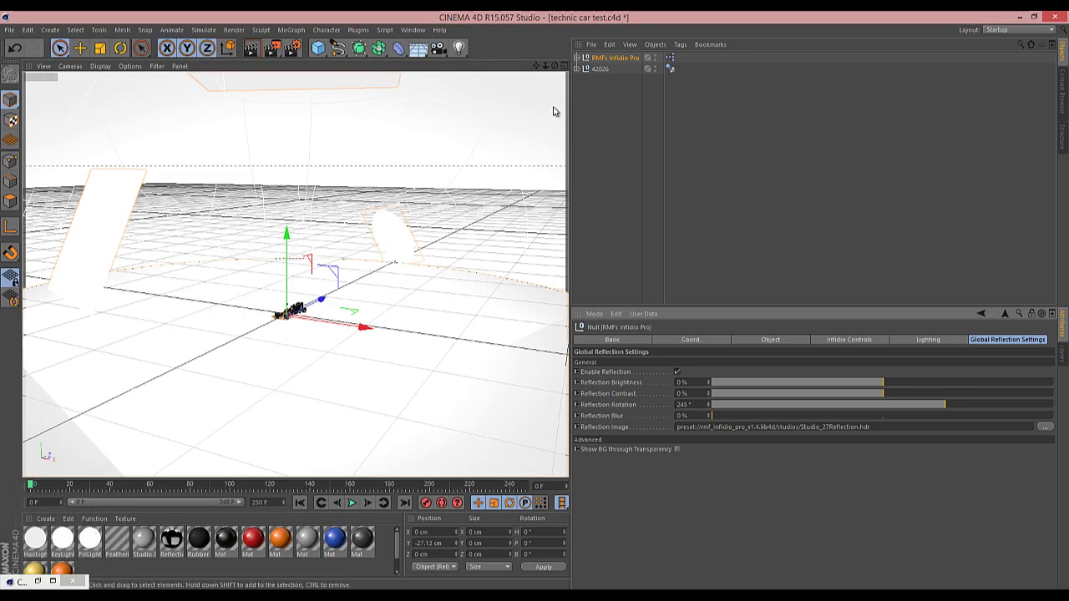
# - Add a sphere and create a new material Mat.1 with Reflection enabled
pyautogui.moveTo(547, 65); pyautogui.dragTo(535, 307)
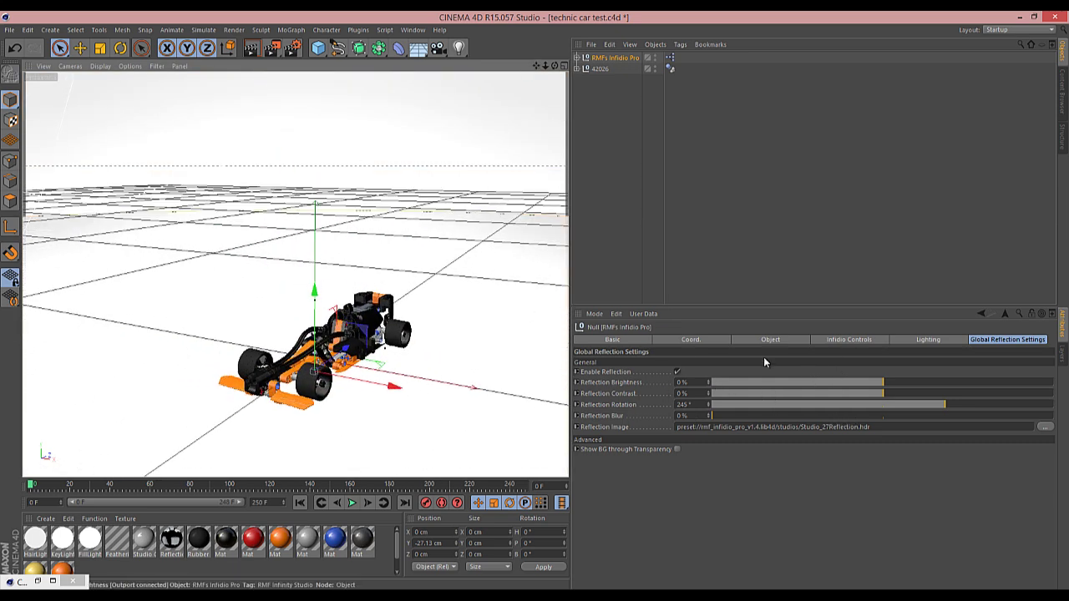
pyautogui.moveTo(318, 50); pyautogui.dragTo(543, 82)
pyautogui.click(135, 566)
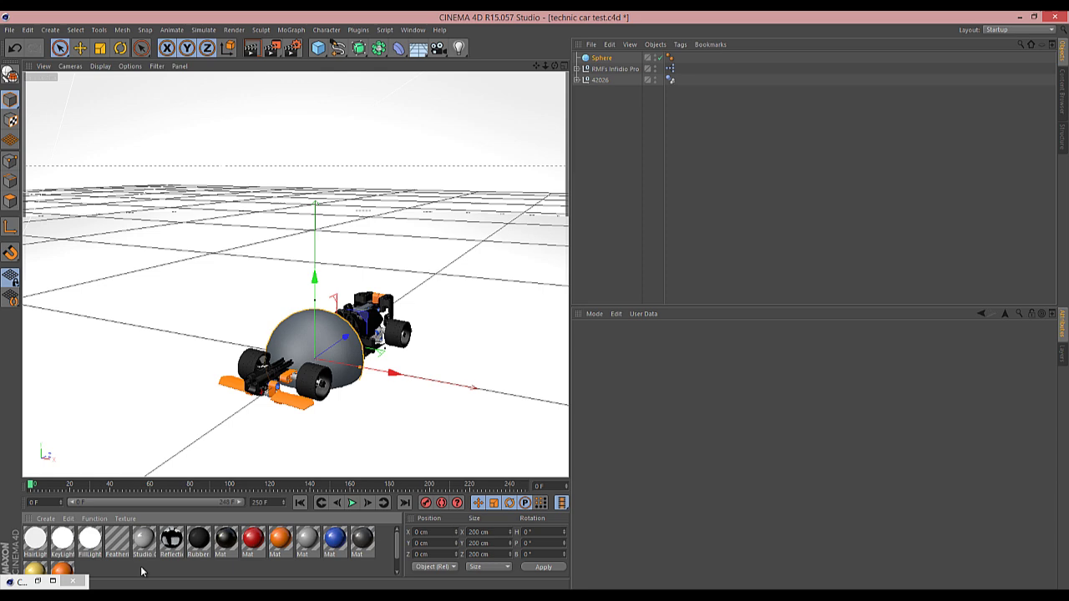
pyautogui.doubleClick(138, 570)
pyautogui.doubleClick(37, 541)
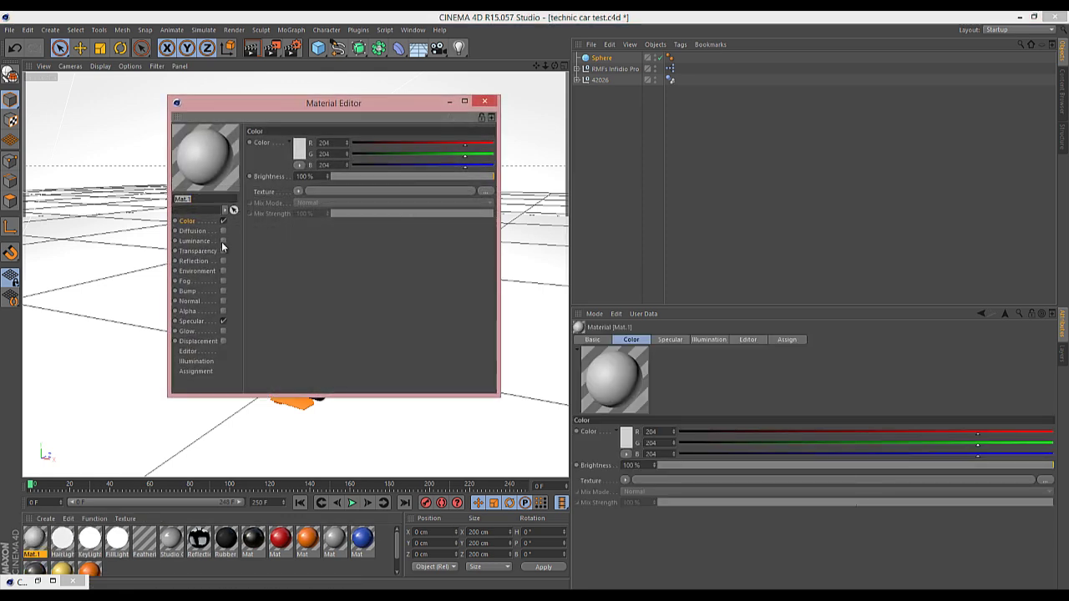
pyautogui.click(223, 261)
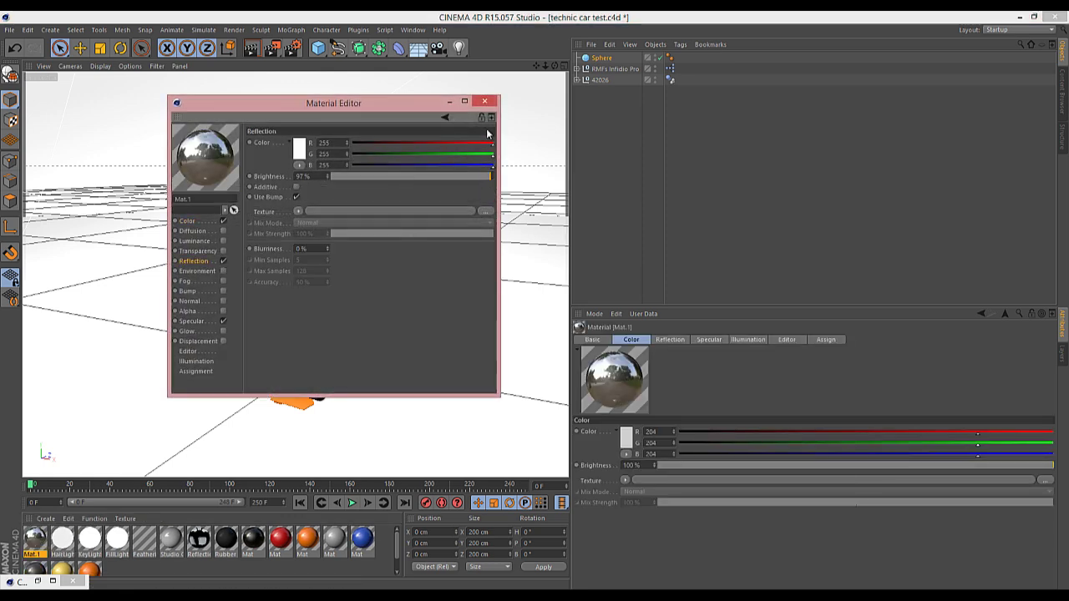
pyautogui.click(485, 102)
# - Raise the sphere to Y 279.11 cm, apply Mat.1, and render a region preview
pyautogui.moveTo(313, 288); pyautogui.dragTo(311, 125)
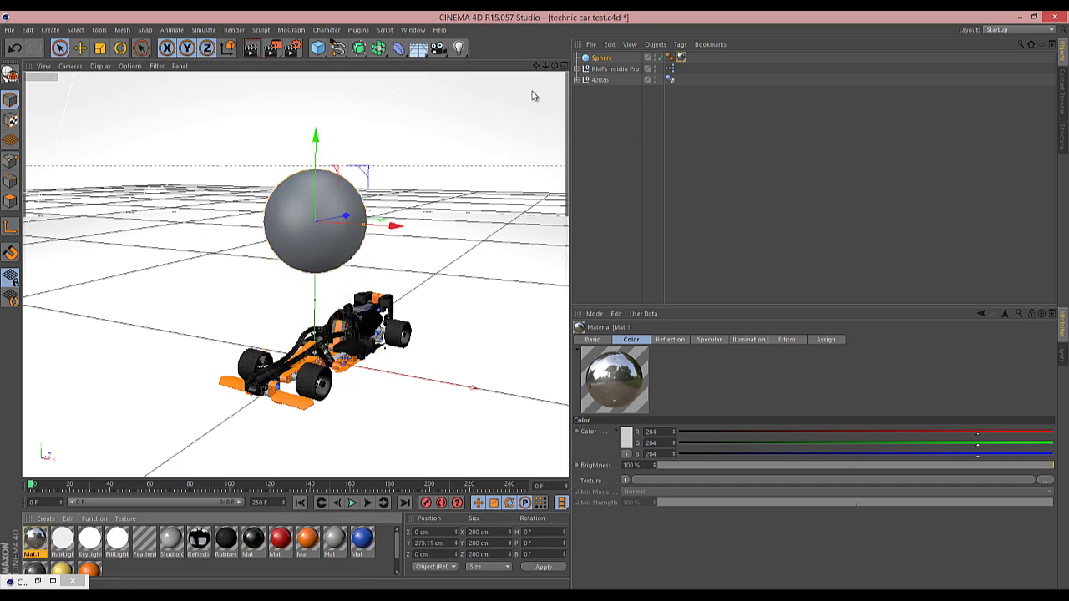
pyautogui.moveTo(554, 65); pyautogui.dragTo(255, 92)
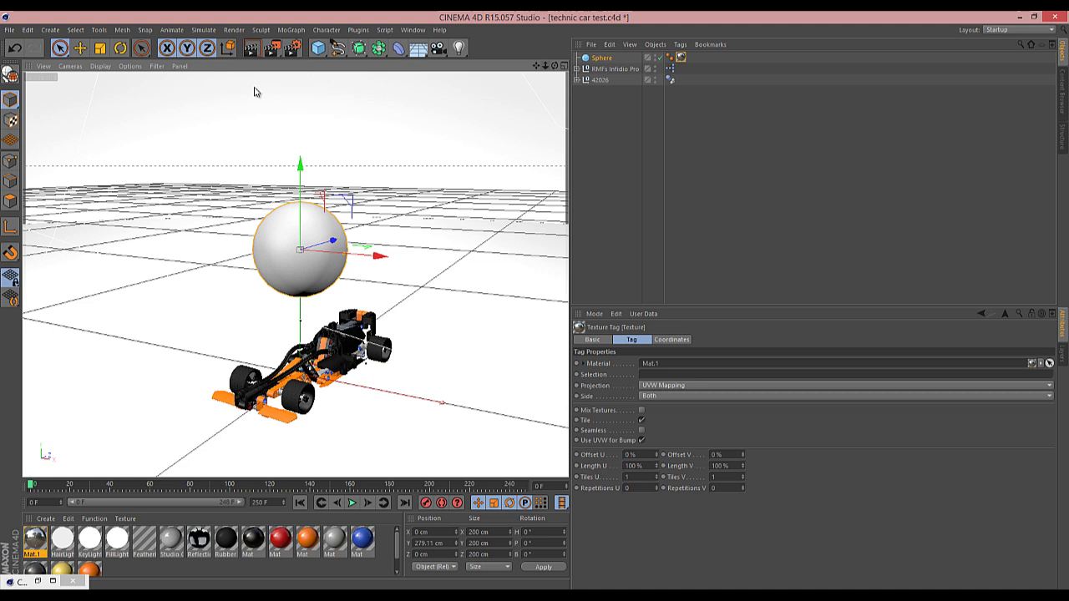
pyautogui.hotkey('alt', 'r')
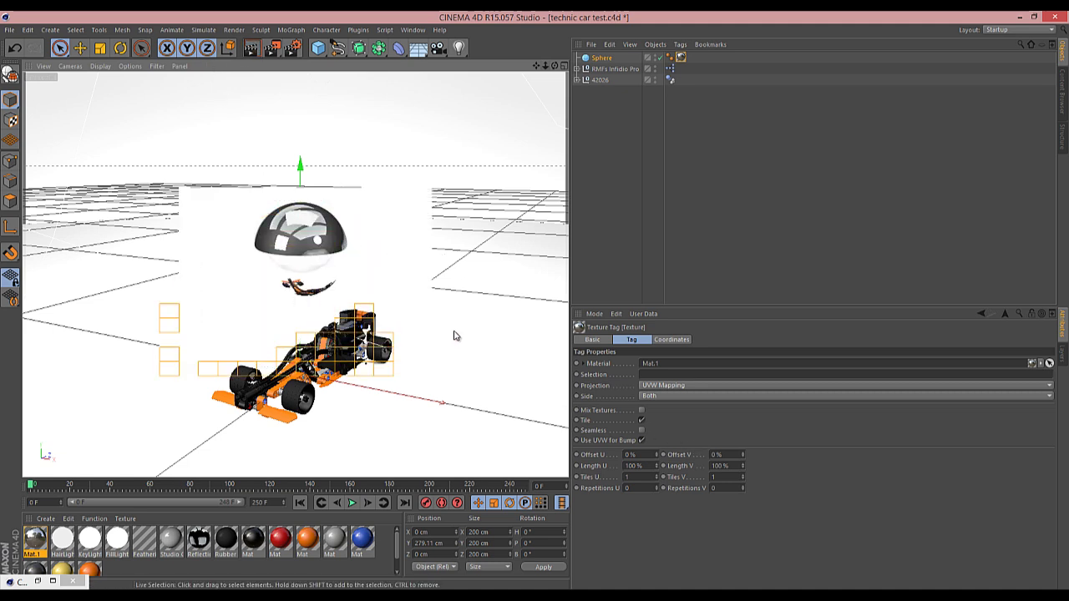
# - Set both Studio Colour gradient knots of Infidio Pro to black
pyautogui.click(615, 68)
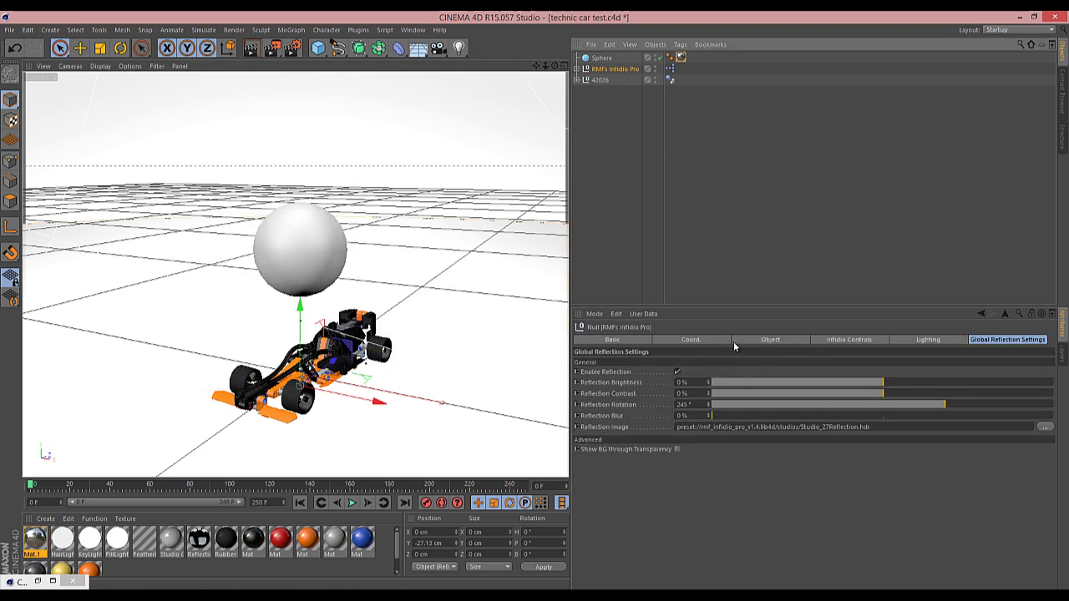
pyautogui.click(869, 341)
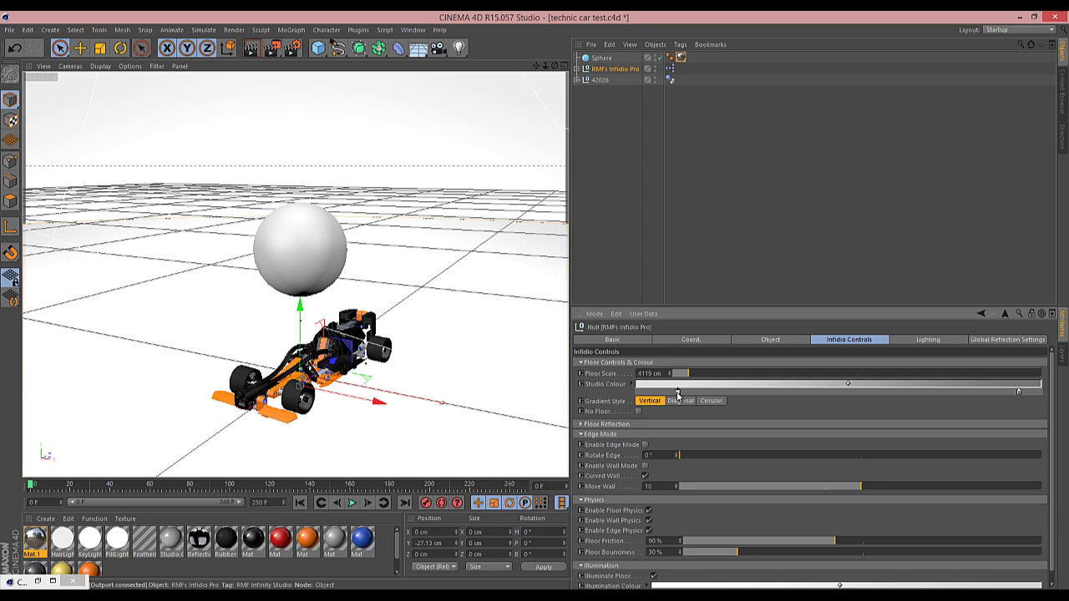
pyautogui.click(635, 389)
pyautogui.moveTo(628, 378); pyautogui.dragTo(612, 409)
pyautogui.click(656, 445)
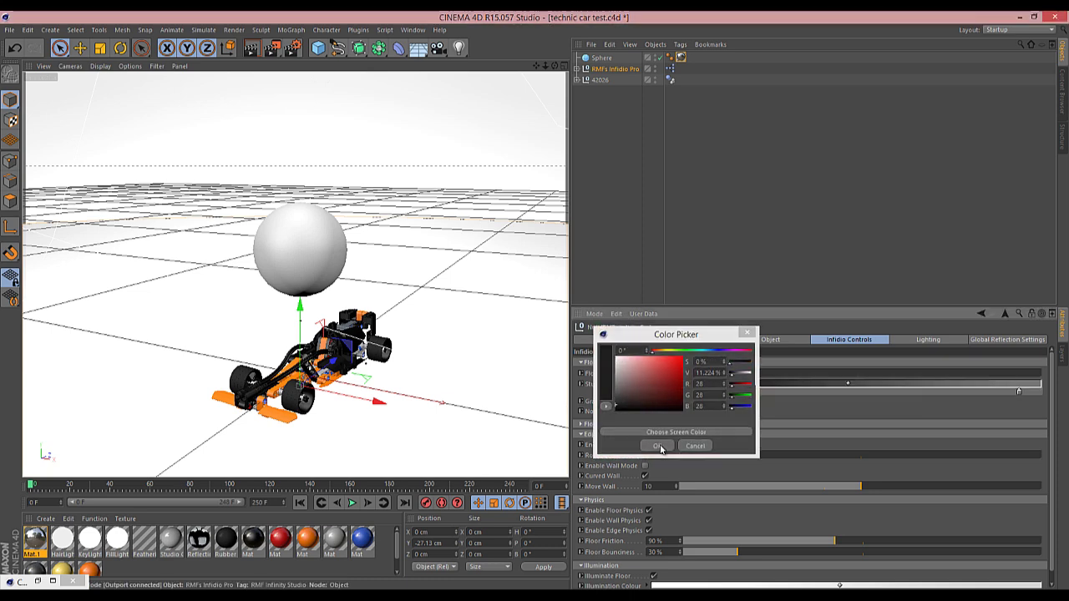
pyautogui.doubleClick(1019, 391)
pyautogui.click(952, 376)
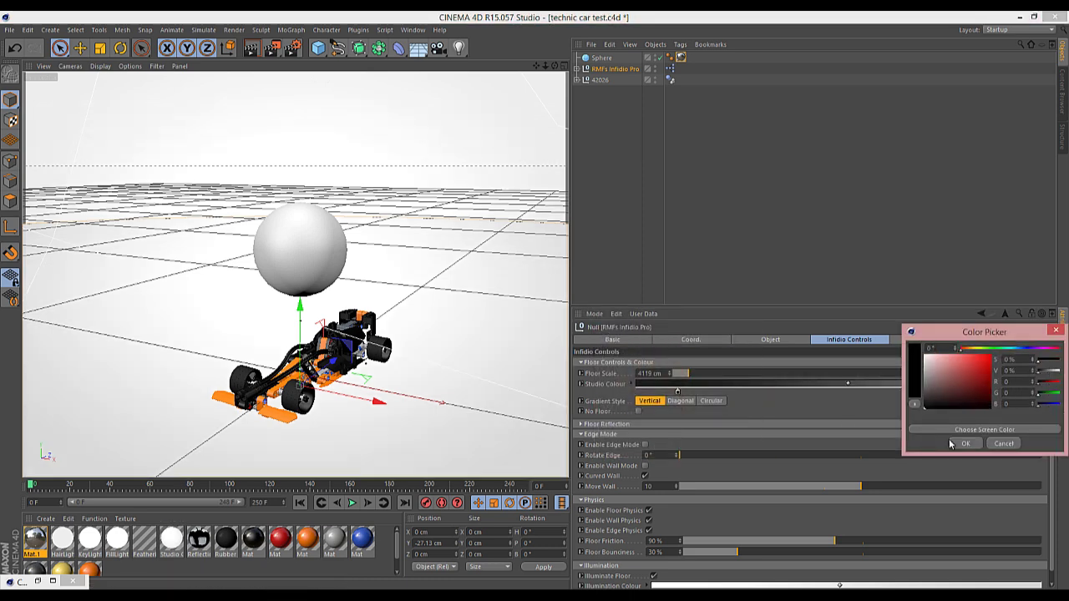
pyautogui.click(969, 448)
# - Switch the global reflection image to Studio_25Reflection.hdr
pyautogui.click(989, 341)
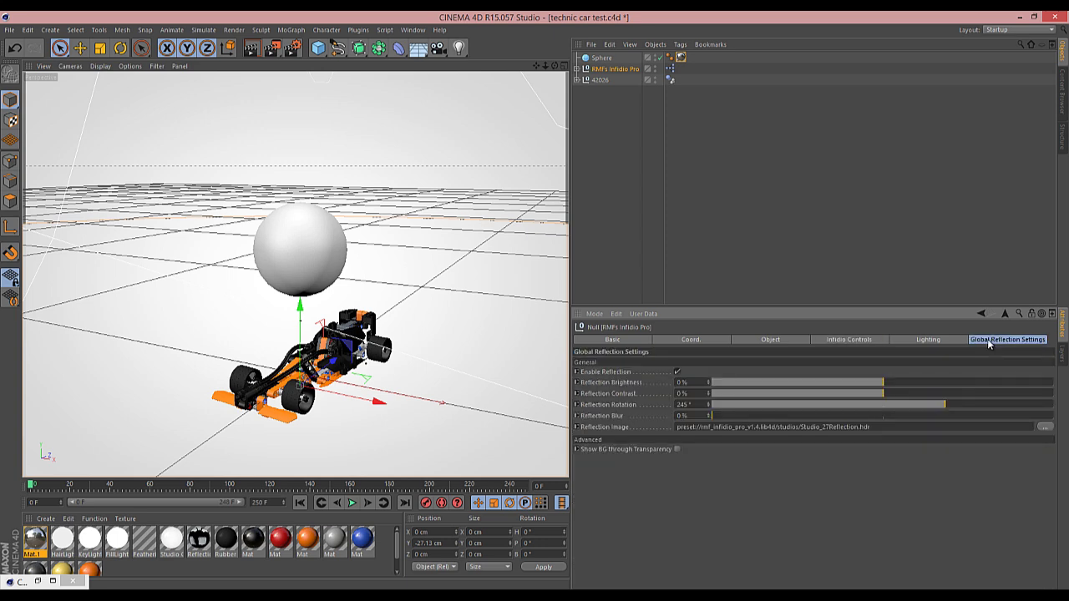
pyautogui.click(37, 581)
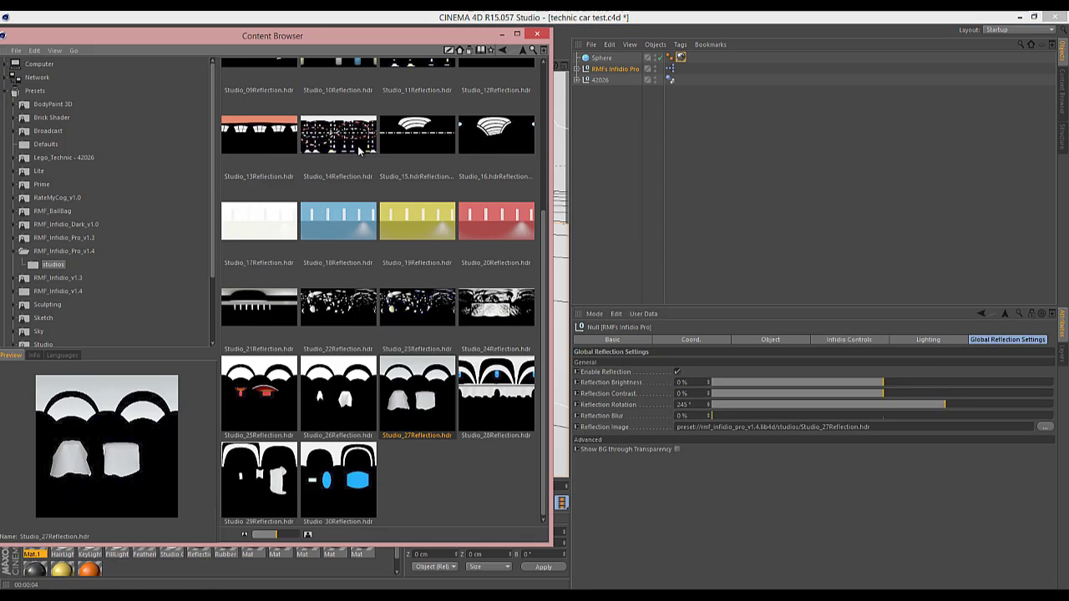
pyautogui.press('Left')
pyautogui.press('Left')
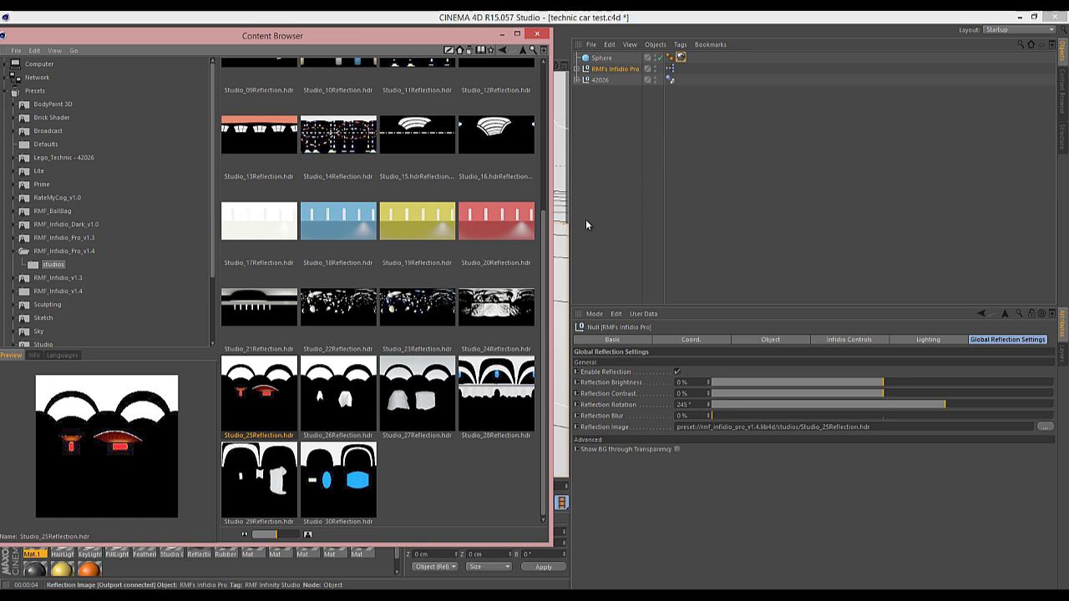
pyautogui.click(502, 34)
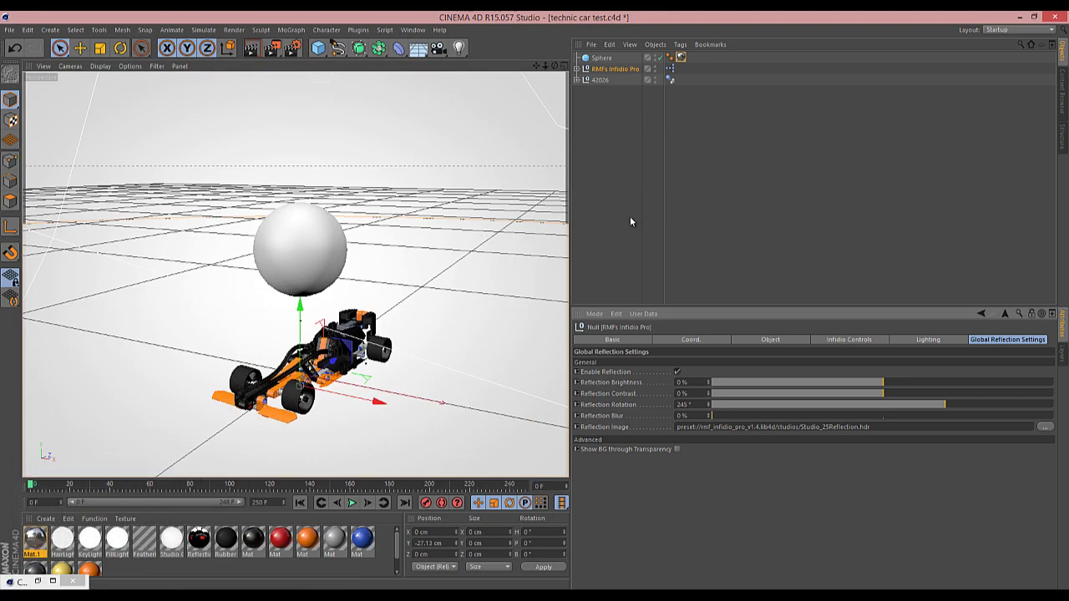
# - Turn off Illuminate Floor in the Infidio Controls
pyautogui.click(869, 339)
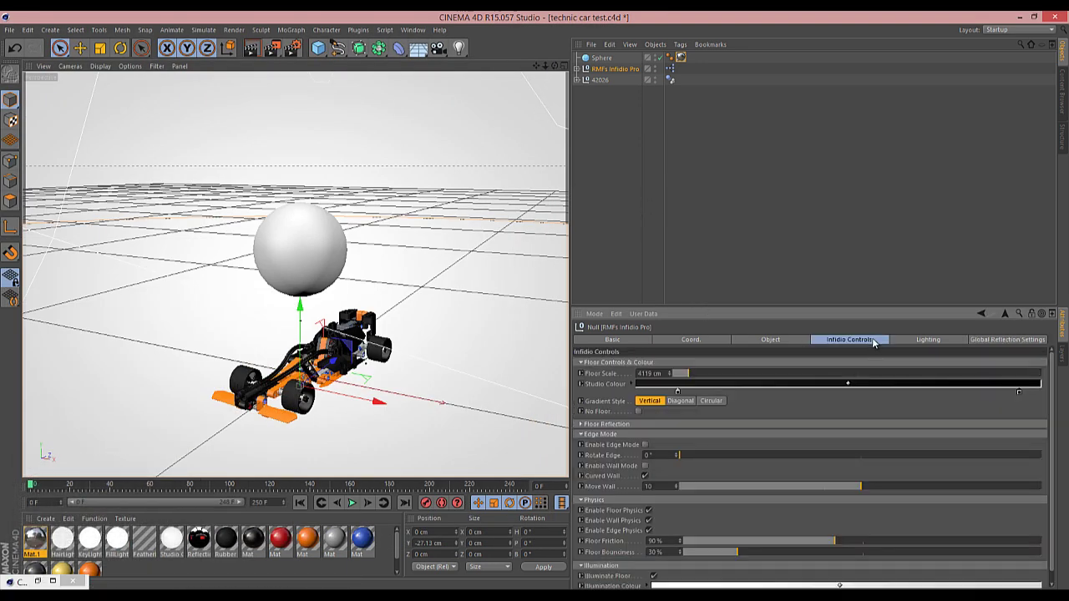
pyautogui.scroll(-1, 685, 543)
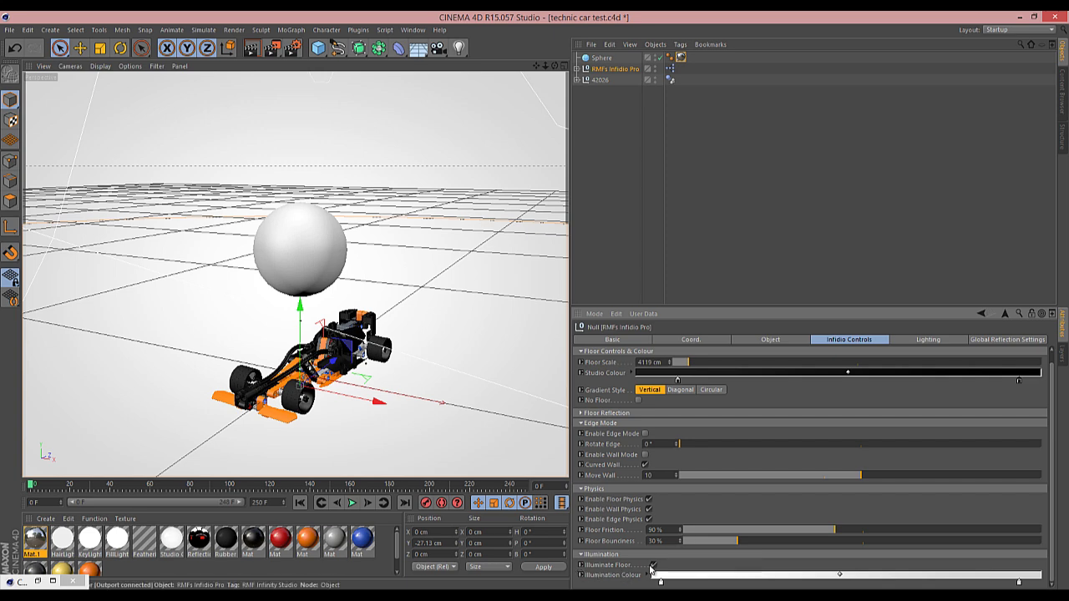
pyautogui.click(653, 565)
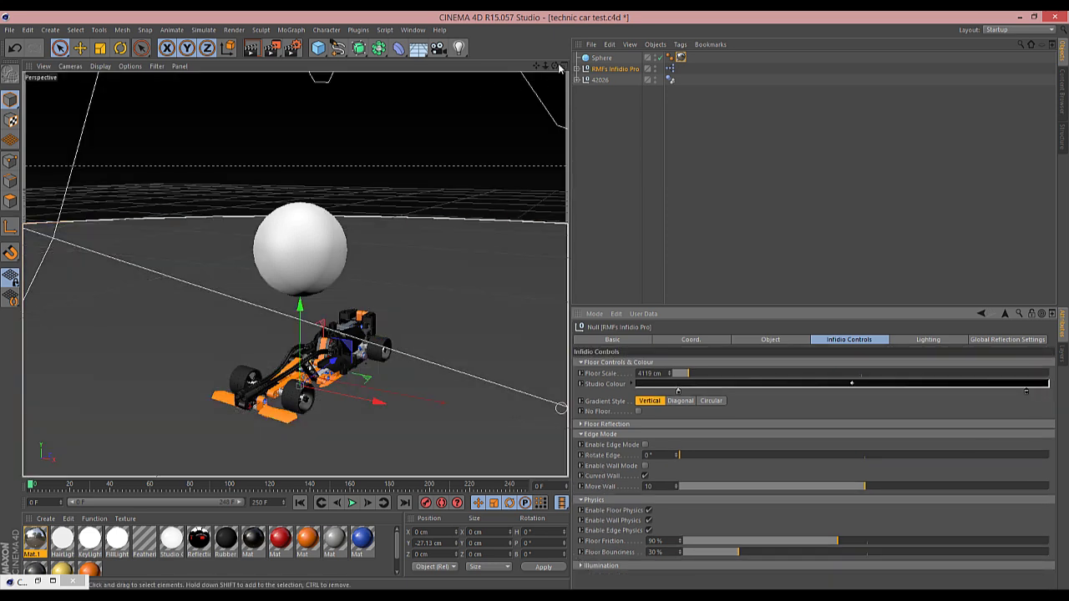
# - Orbit the perspective view and render it to preview the dark studio with the chrome sphere
pyautogui.moveTo(555, 65); pyautogui.dragTo(385, 56)
pyautogui.click(255, 49)
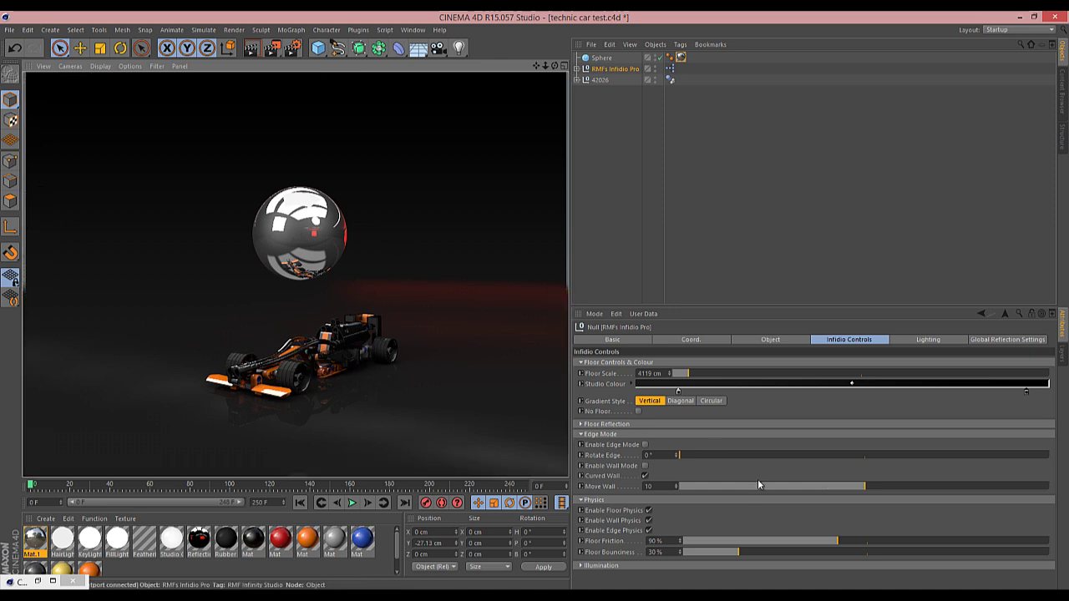
# - Expand the hair, key and fill light settings and delete the sphere
pyautogui.click(902, 337)
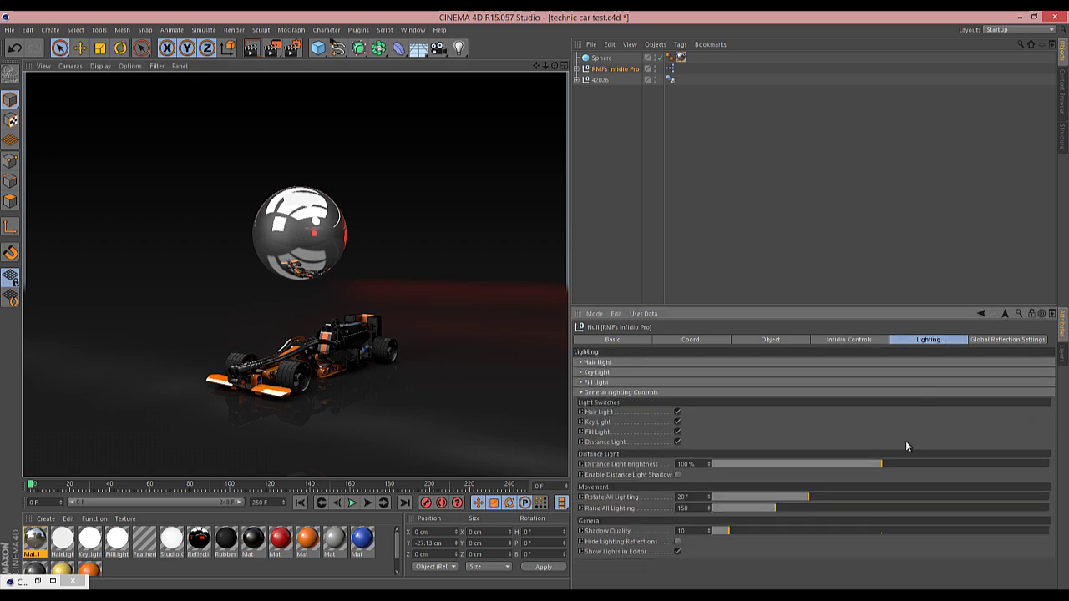
pyautogui.click(582, 393)
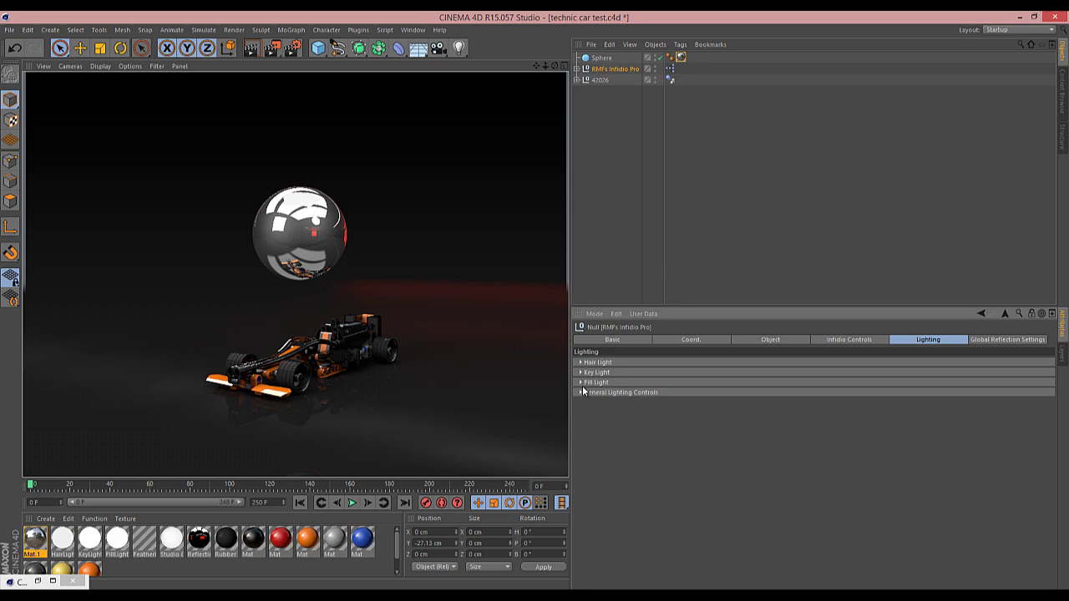
pyautogui.click(581, 382)
pyautogui.click(581, 373)
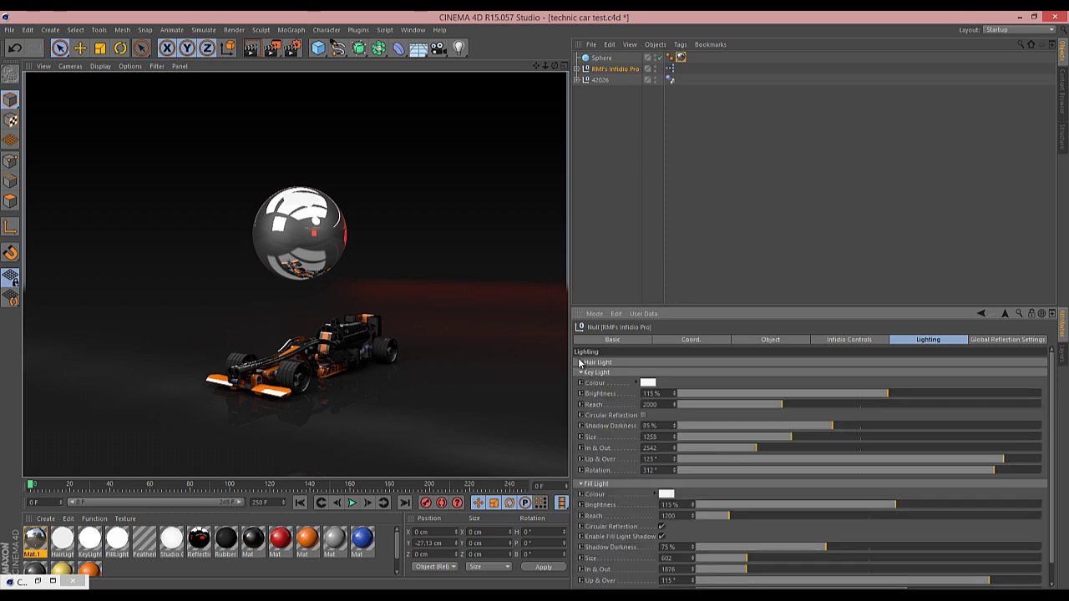
pyautogui.click(581, 363)
pyautogui.moveTo(544, 67); pyautogui.dragTo(529, 310)
pyautogui.click(596, 59)
pyautogui.press('Delete')
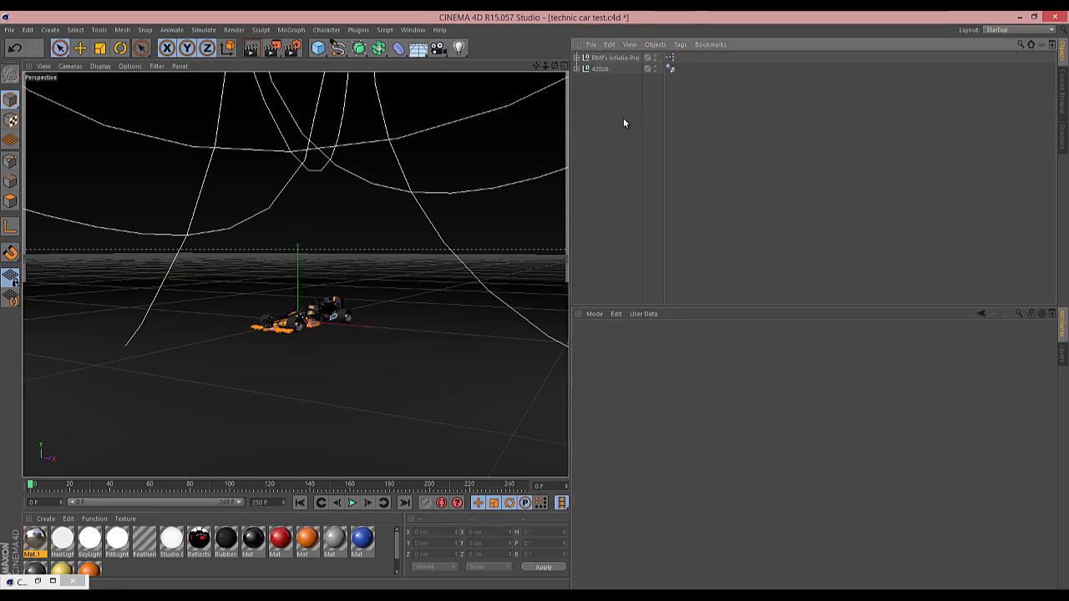
# - Lower and narrow the Infidio Pro hair light
pyautogui.moveTo(542, 65); pyautogui.dragTo(533, 309)
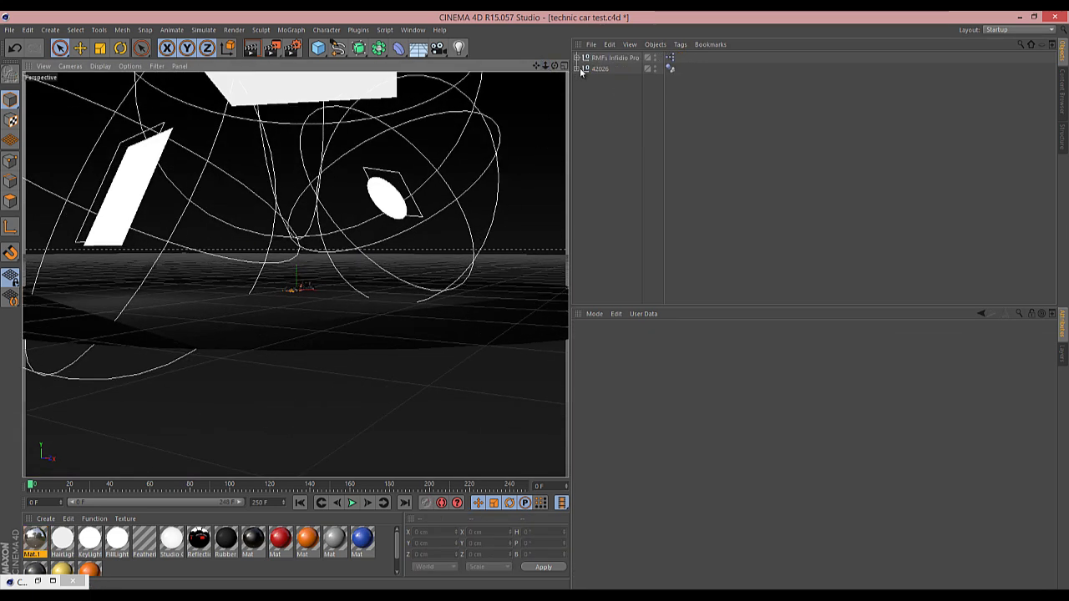
pyautogui.click(603, 59)
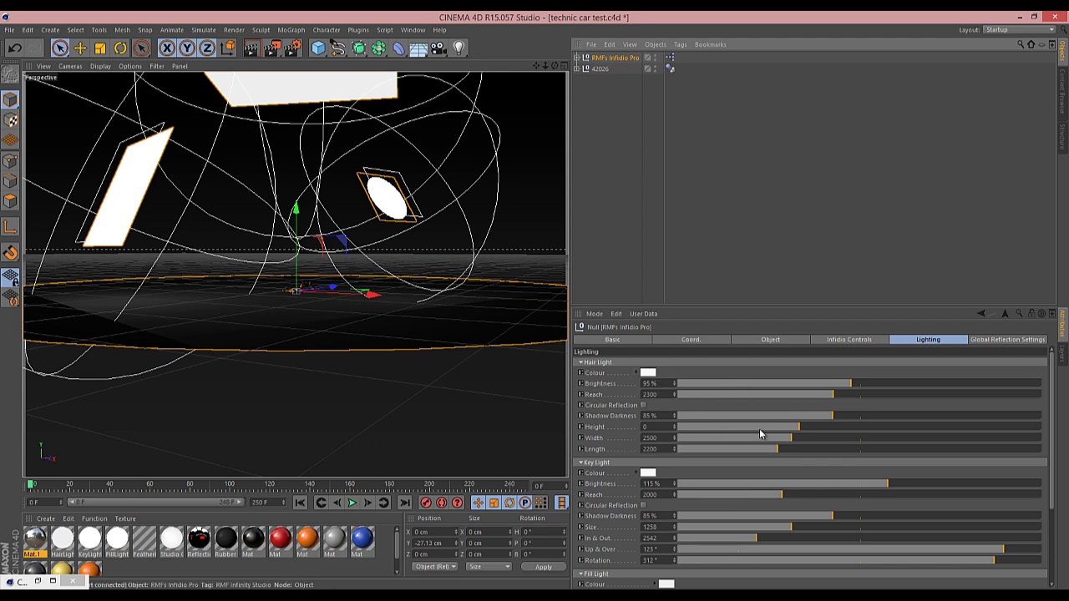
pyautogui.moveTo(759, 428); pyautogui.dragTo(732, 451)
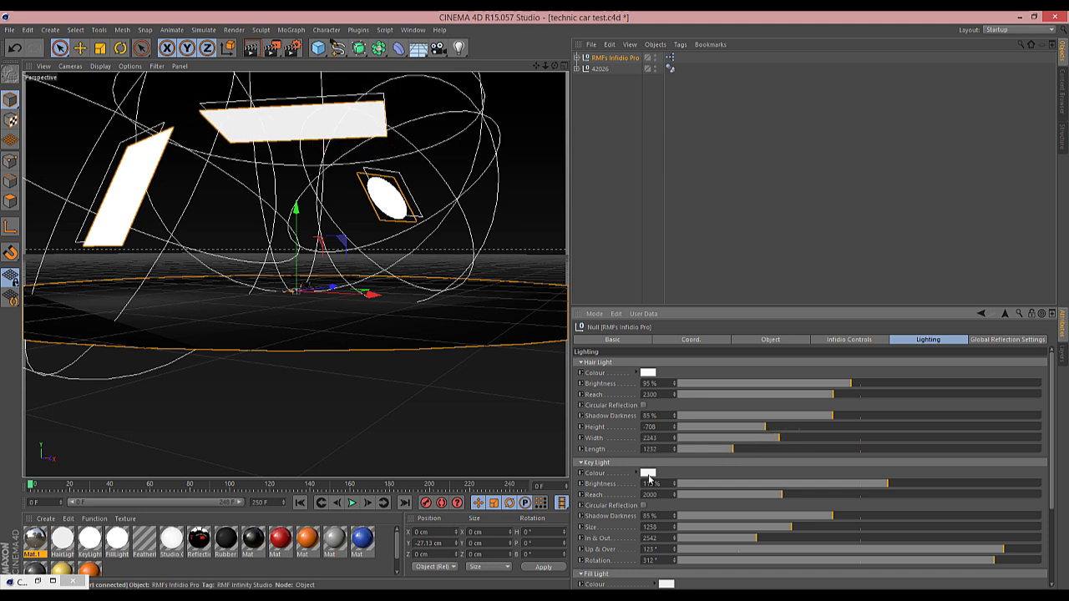
pyautogui.click(583, 362)
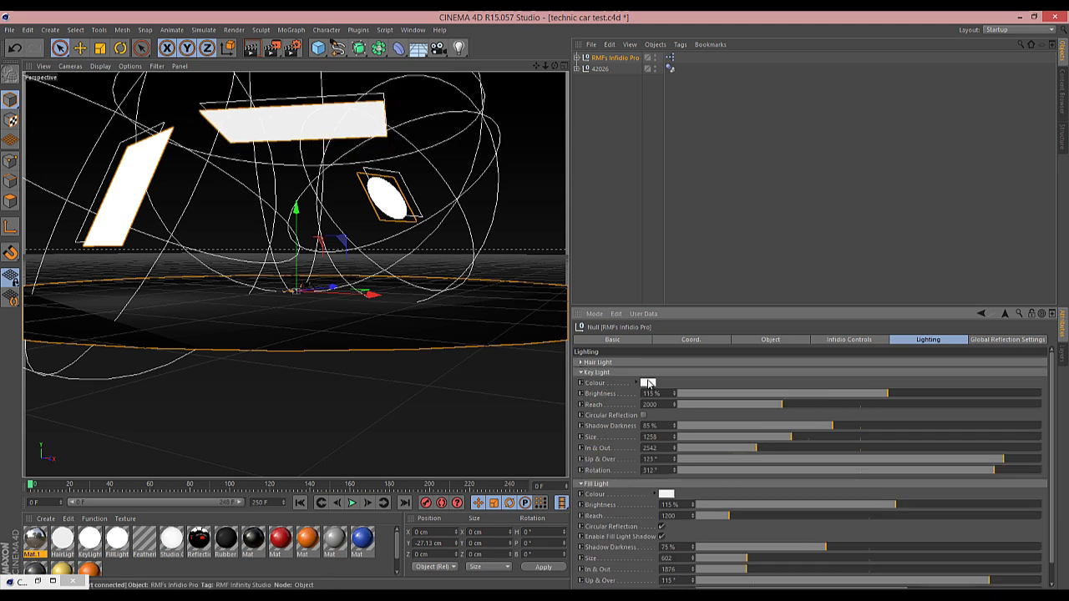
# - Tint the key light pale orange and reduce its In & Out to 2132
pyautogui.click(649, 383)
pyautogui.moveTo(634, 338); pyautogui.dragTo(630, 338)
pyautogui.click(602, 349)
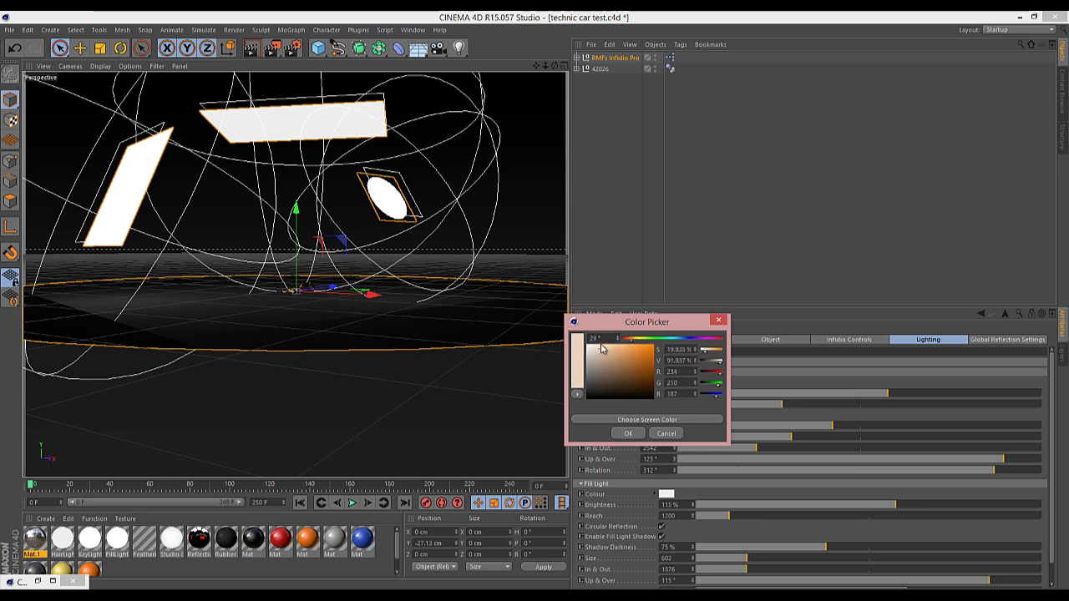
pyautogui.click(628, 432)
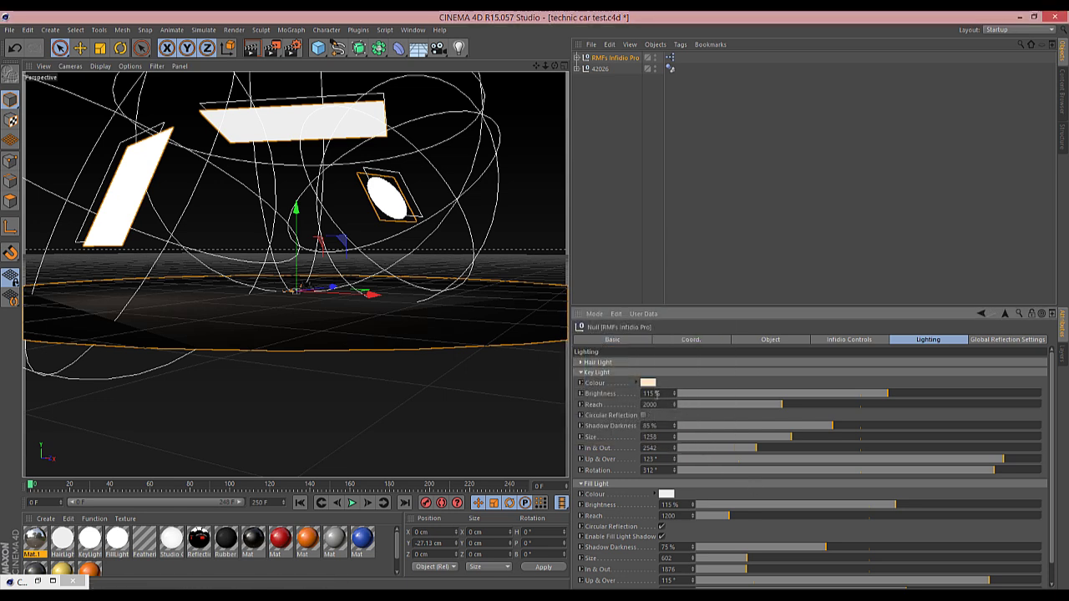
pyautogui.click(643, 415)
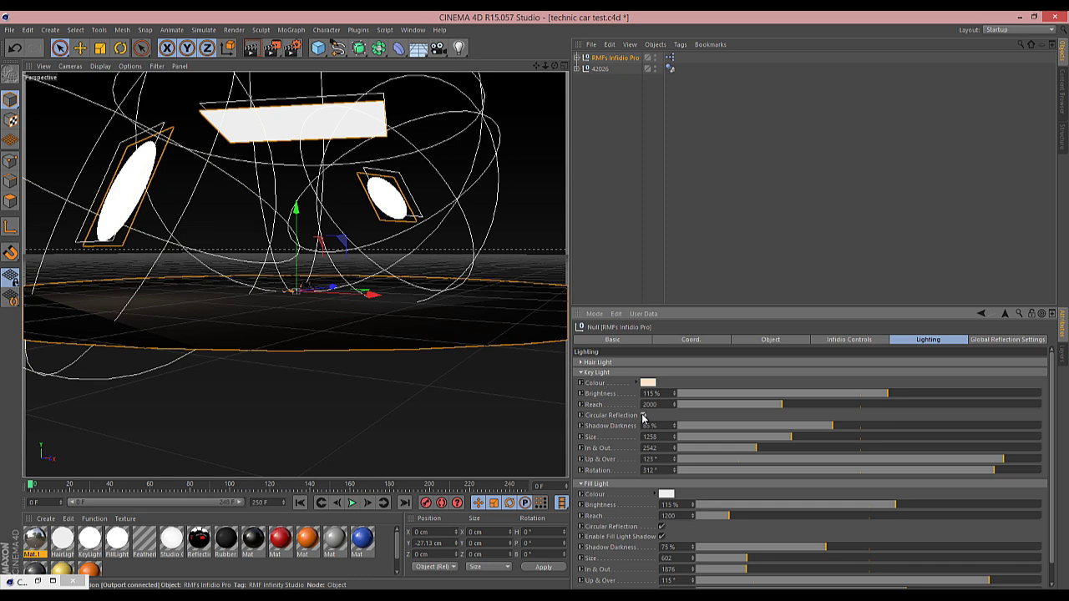
pyautogui.click(643, 415)
pyautogui.moveTo(754, 449); pyautogui.dragTo(986, 470)
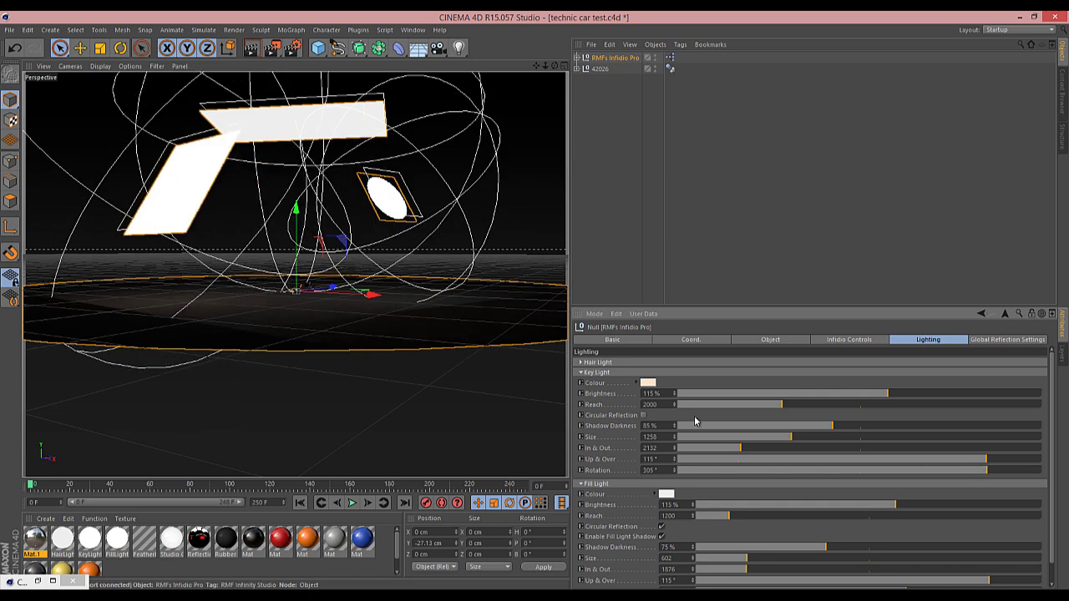
pyautogui.click(582, 374)
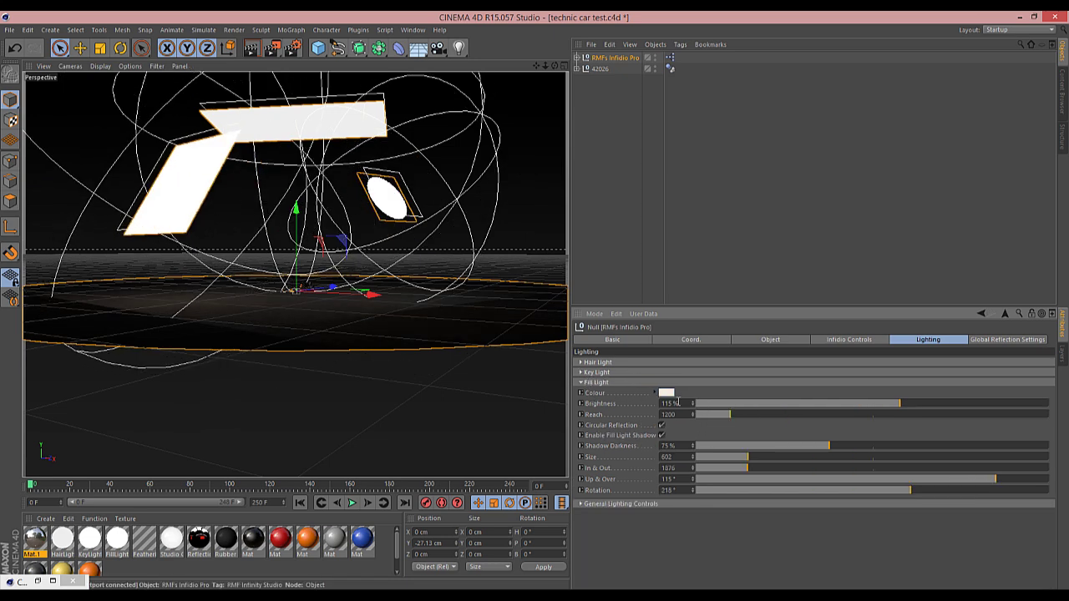
# - Tint the Infidio Pro fill light light blue and enlarge it to size 699
pyautogui.click(666, 392)
pyautogui.click(621, 360)
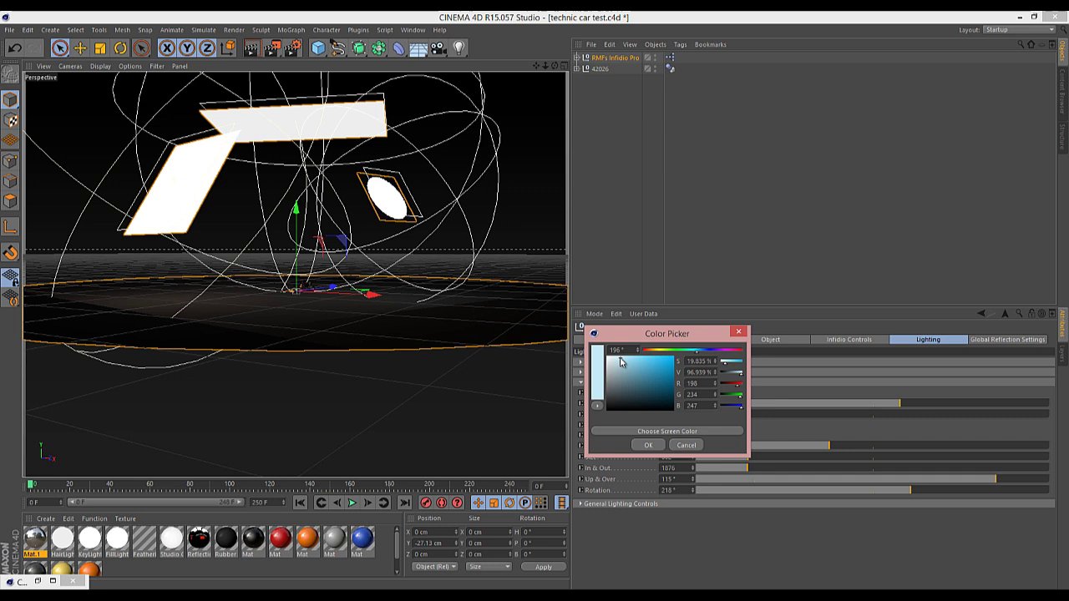
pyautogui.click(647, 445)
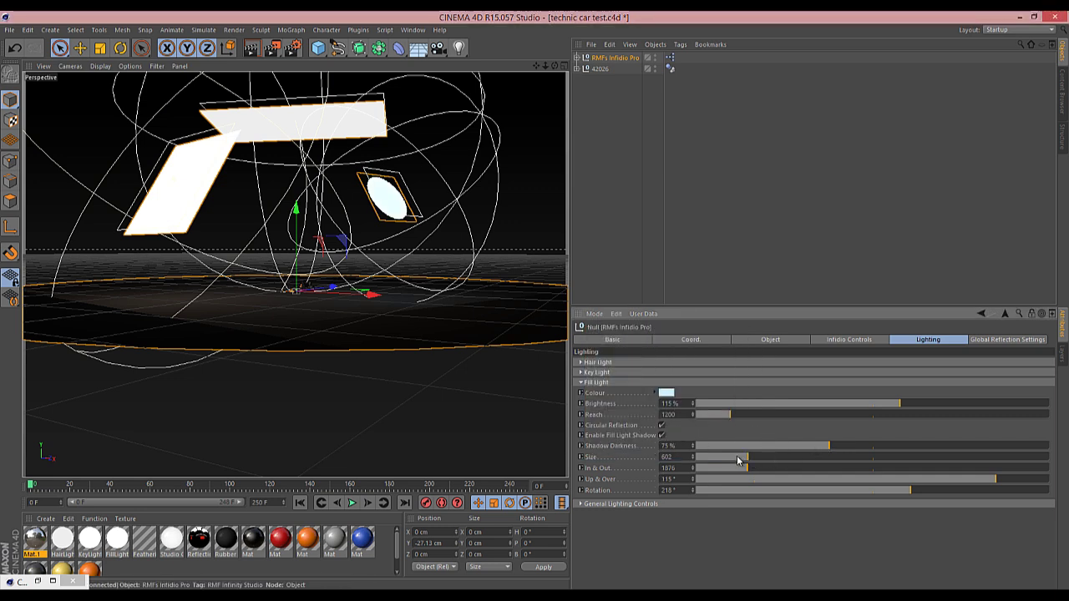
pyautogui.moveTo(740, 458); pyautogui.dragTo(758, 460)
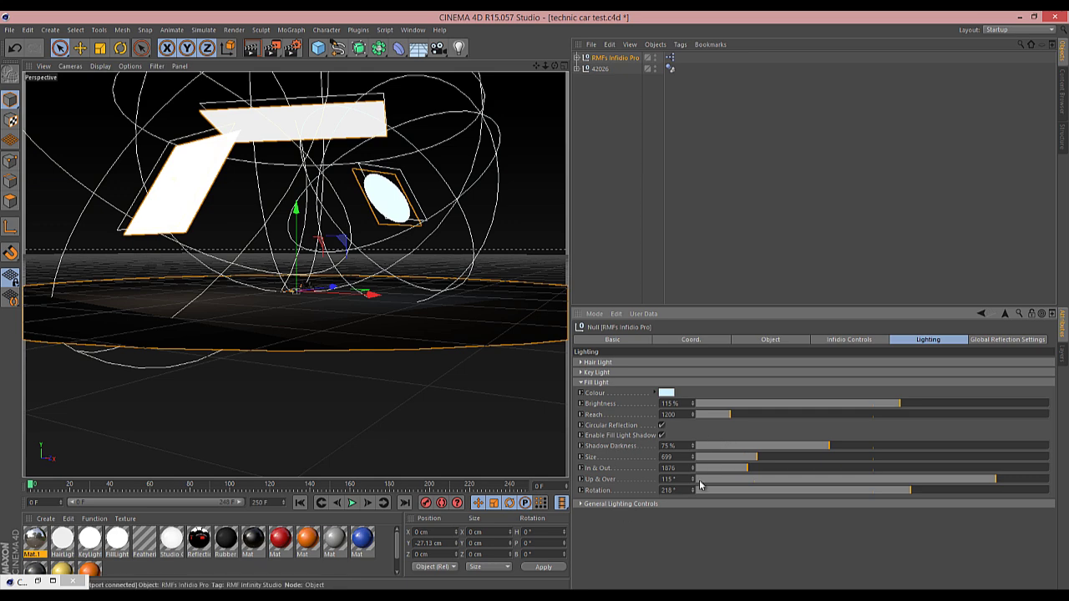
# - Lower the fill light's Up & Over, set In & Out to 1120, and render a preview
pyautogui.moveTo(996, 479)
pyautogui.mouseDown()
pyautogui.moveTo(975, 482)
pyautogui.moveTo(1016, 479)
pyautogui.mouseUp()
pyautogui.moveTo(545, 66); pyautogui.dragTo(535, 306)
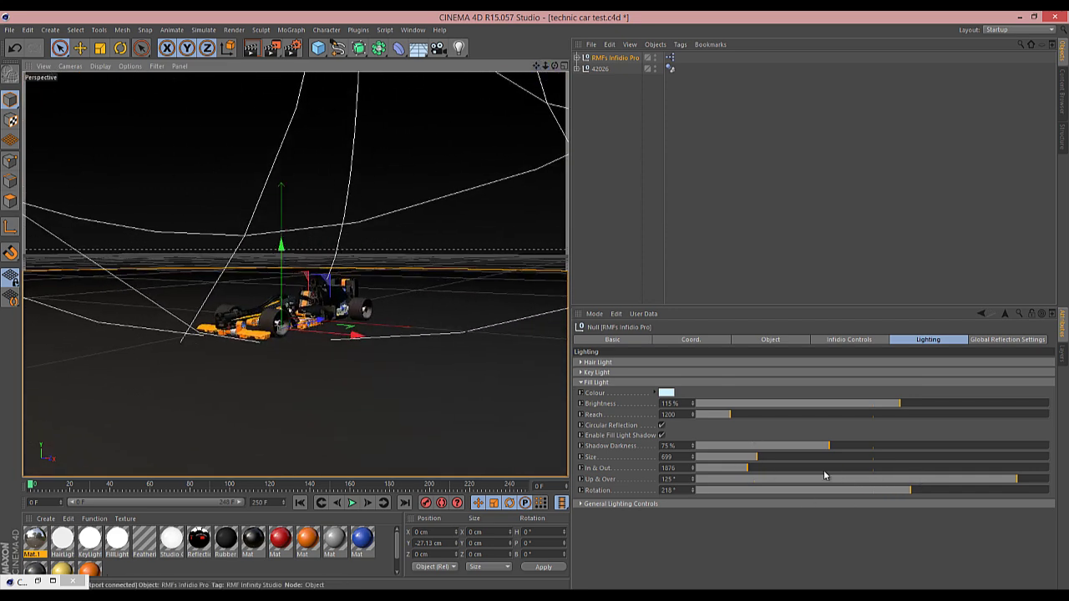
pyautogui.moveTo(747, 468); pyautogui.dragTo(716, 469)
pyautogui.click(251, 48)
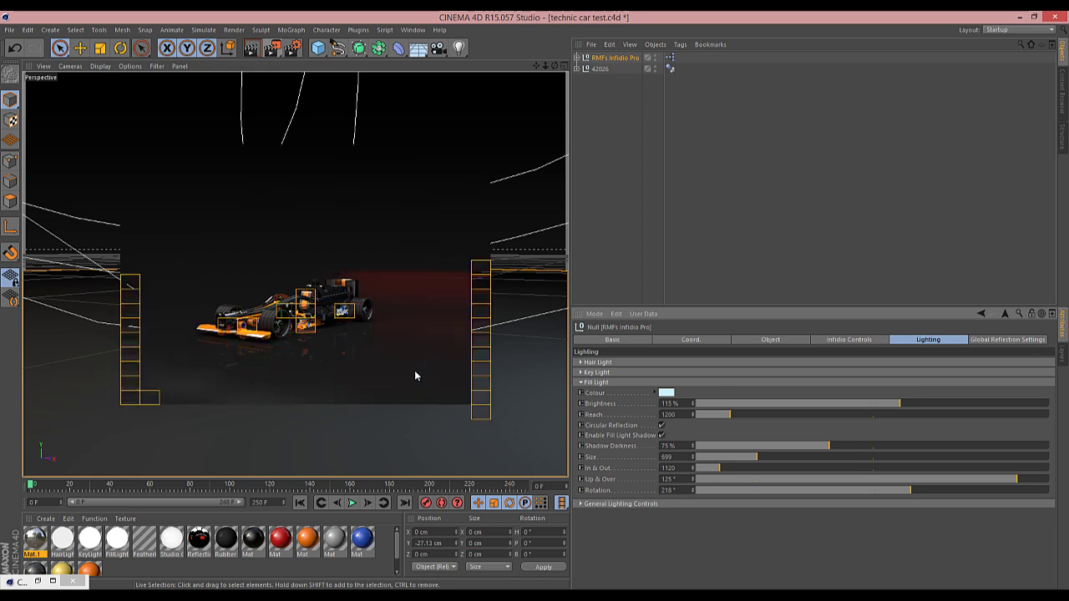
pyautogui.click(581, 382)
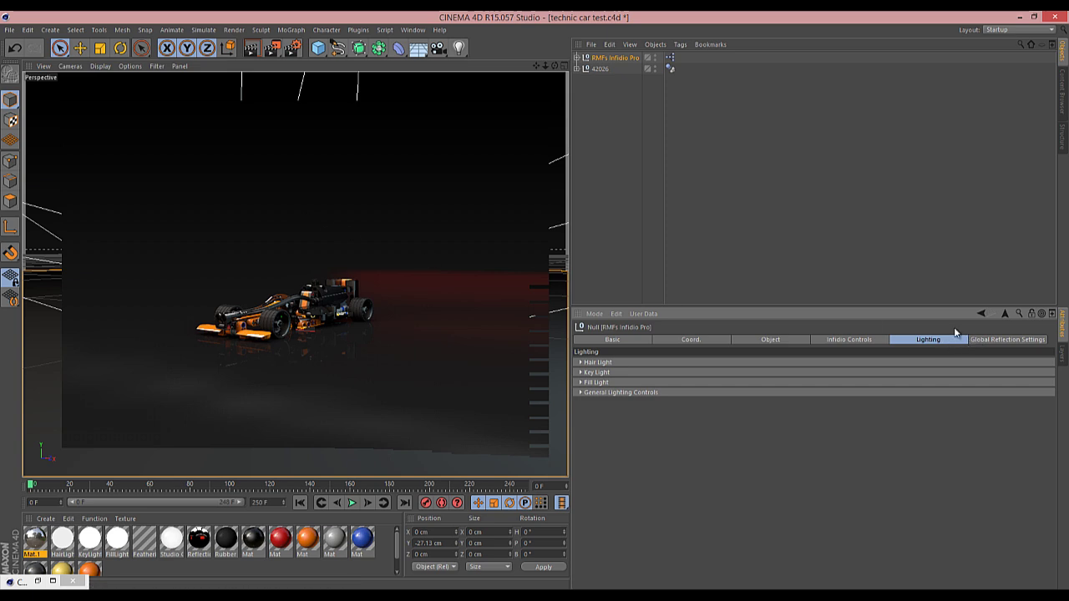
# - Hide the car model 42026 in the viewport
pyautogui.click(983, 339)
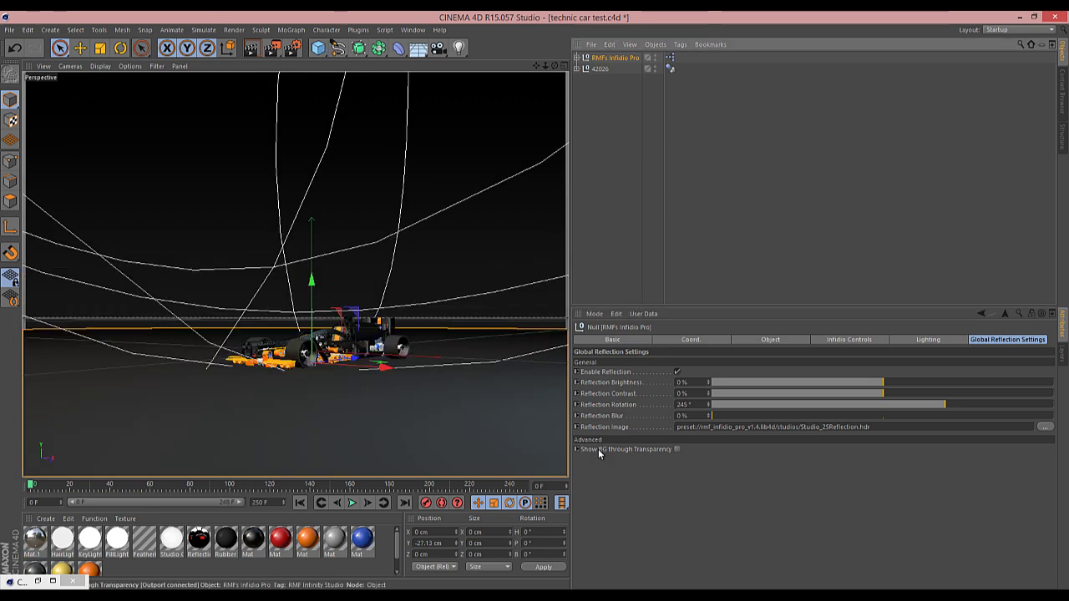
pyautogui.moveTo(554, 70); pyautogui.dragTo(536, 302)
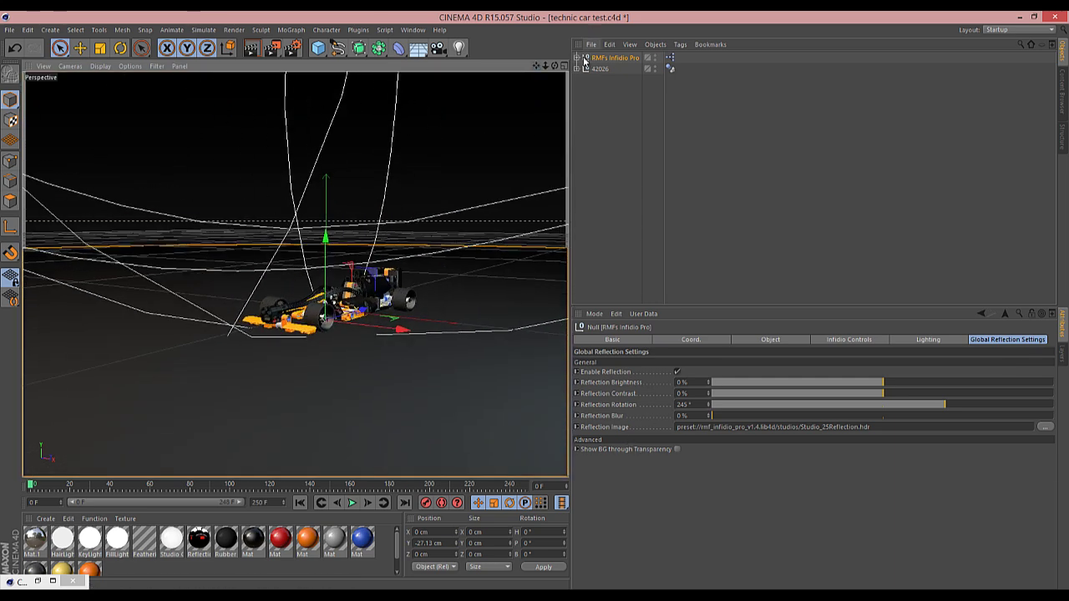
pyautogui.click(655, 67)
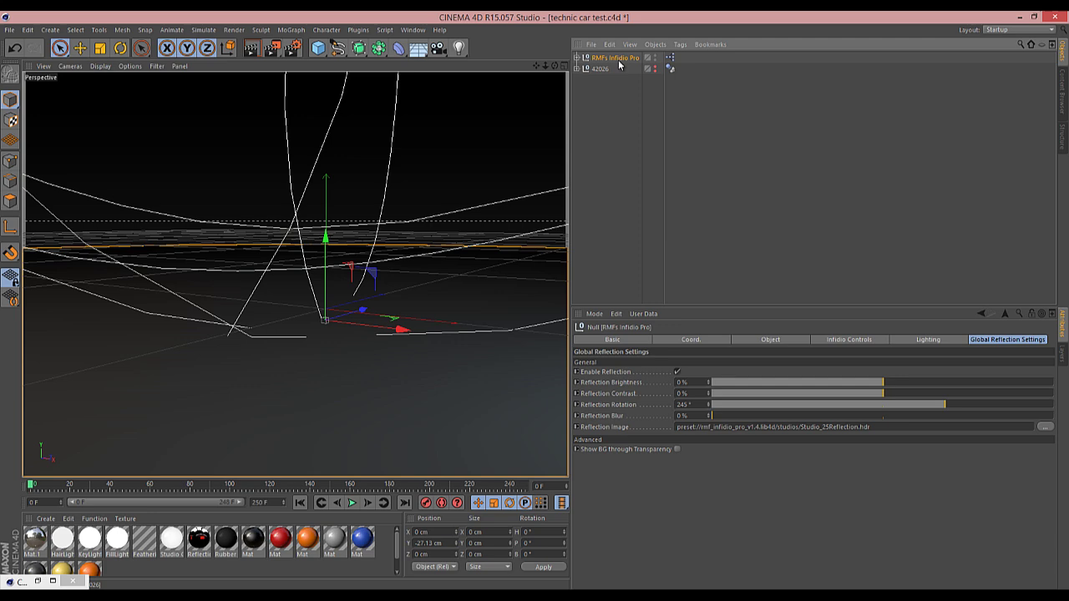
# - Set the Studio Colour gradient knots to white and neutral grey
pyautogui.click(849, 341)
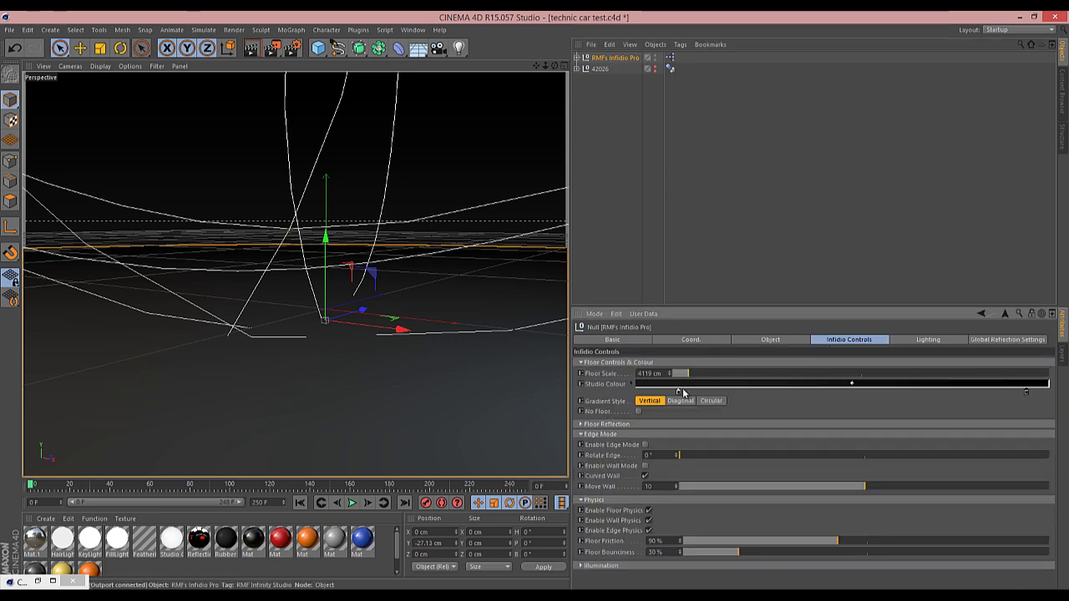
pyautogui.doubleClick(648, 390)
pyautogui.click(619, 351)
pyautogui.click(660, 442)
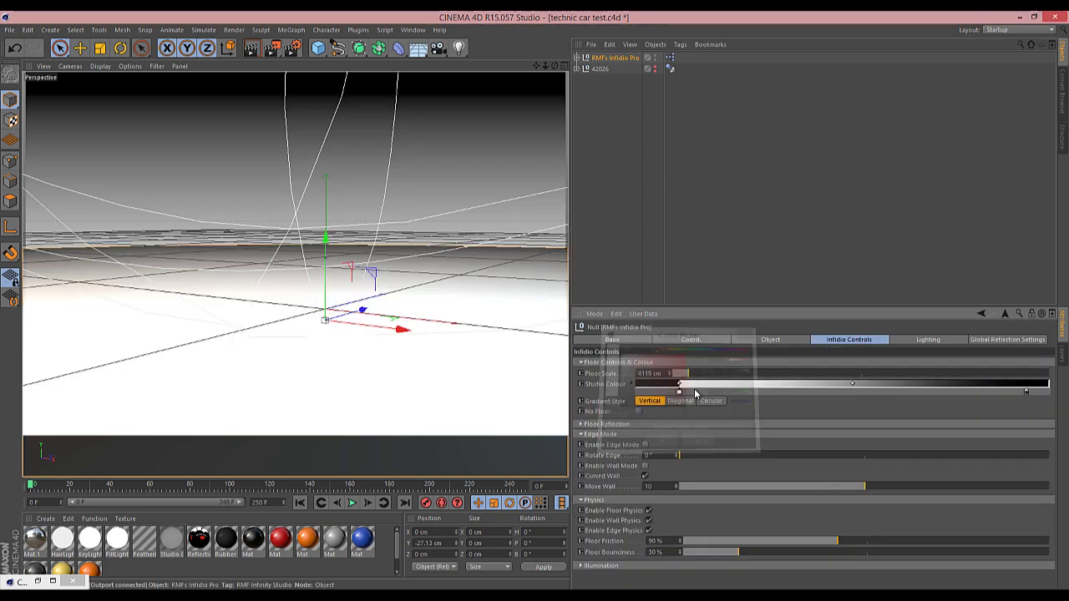
pyautogui.moveTo(678, 391); pyautogui.dragTo(660, 393)
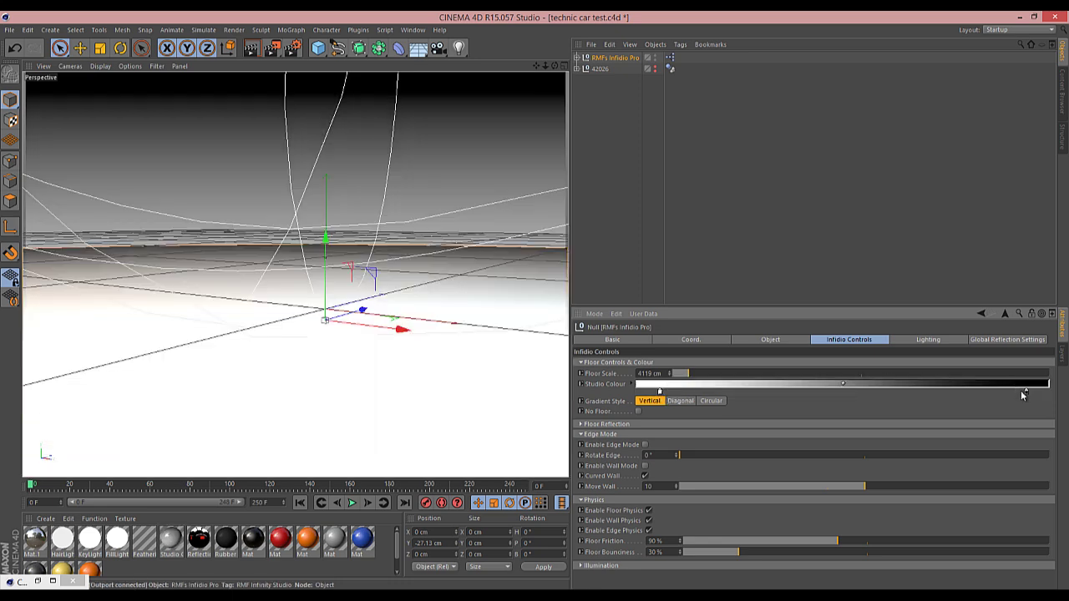
pyautogui.doubleClick(1026, 391)
pyautogui.click(936, 384)
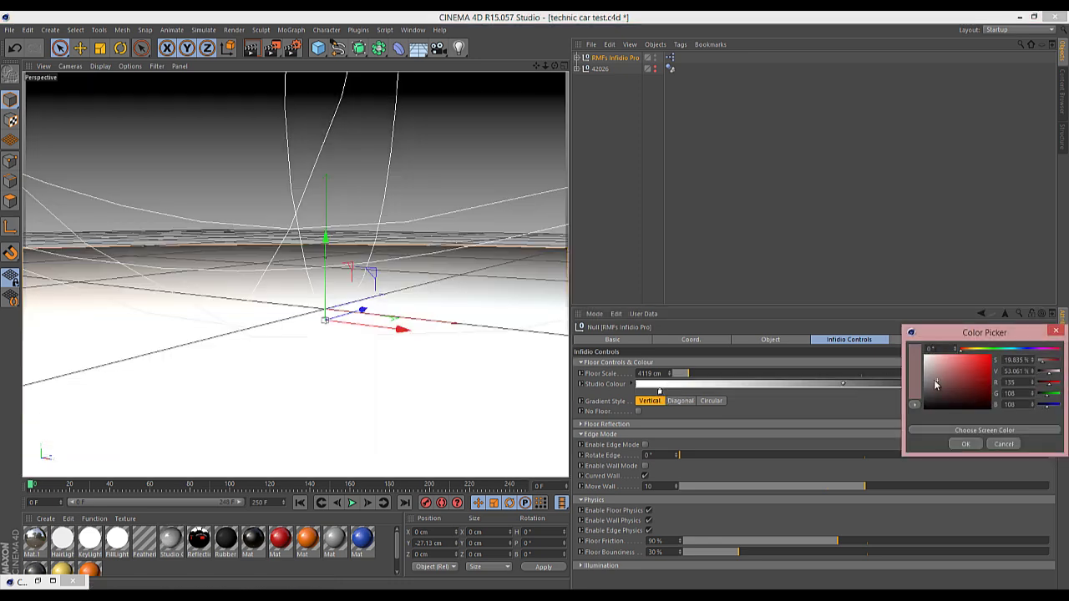
pyautogui.moveTo(935, 384); pyautogui.dragTo(923, 398)
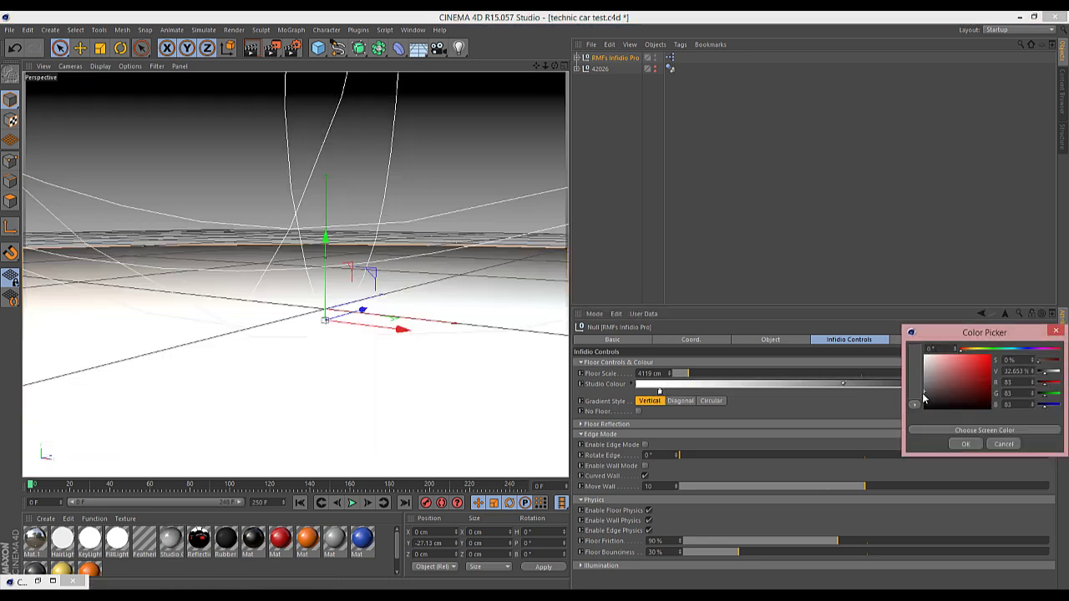
pyautogui.click(965, 443)
# - Add a cube raised to Y 96.524 cm and create a new material, Mat.2
pyautogui.moveTo(319, 52); pyautogui.dragTo(410, 65)
pyautogui.moveTo(324, 233); pyautogui.dragTo(328, 195)
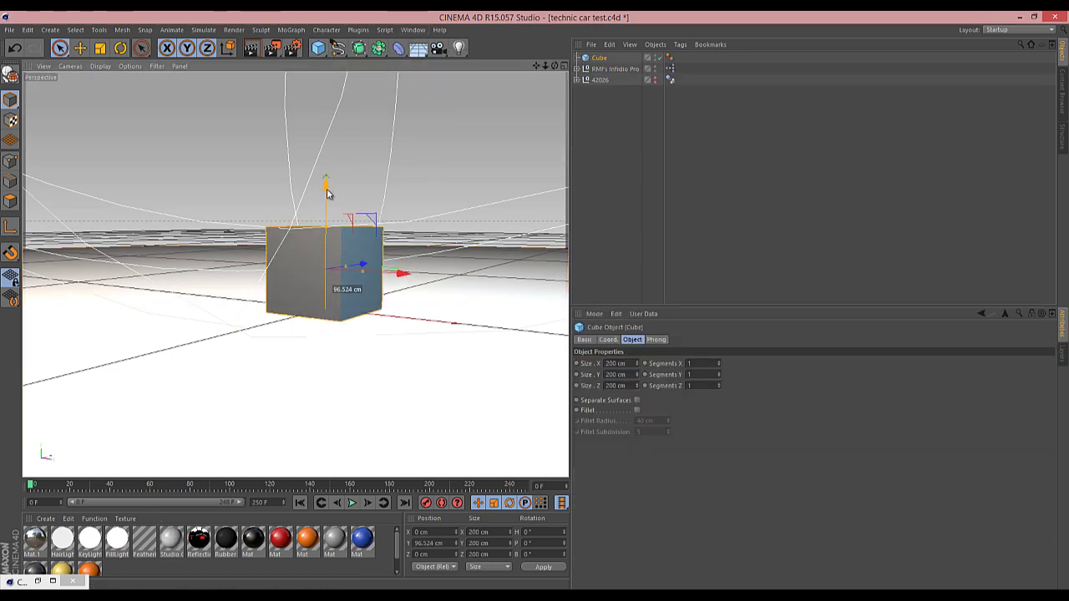
pyautogui.doubleClick(129, 564)
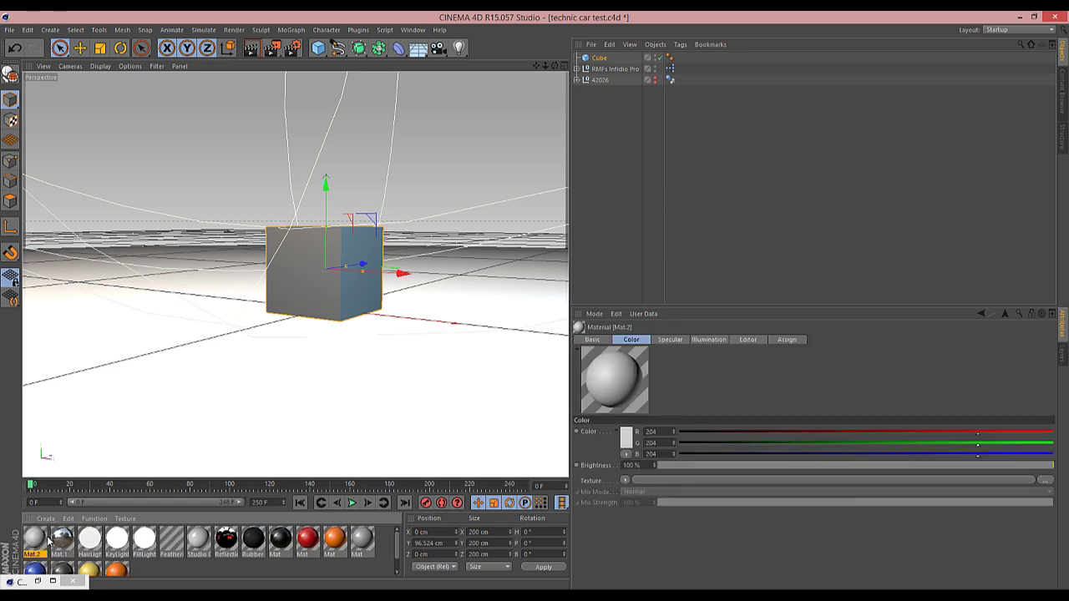
pyautogui.doubleClick(35, 538)
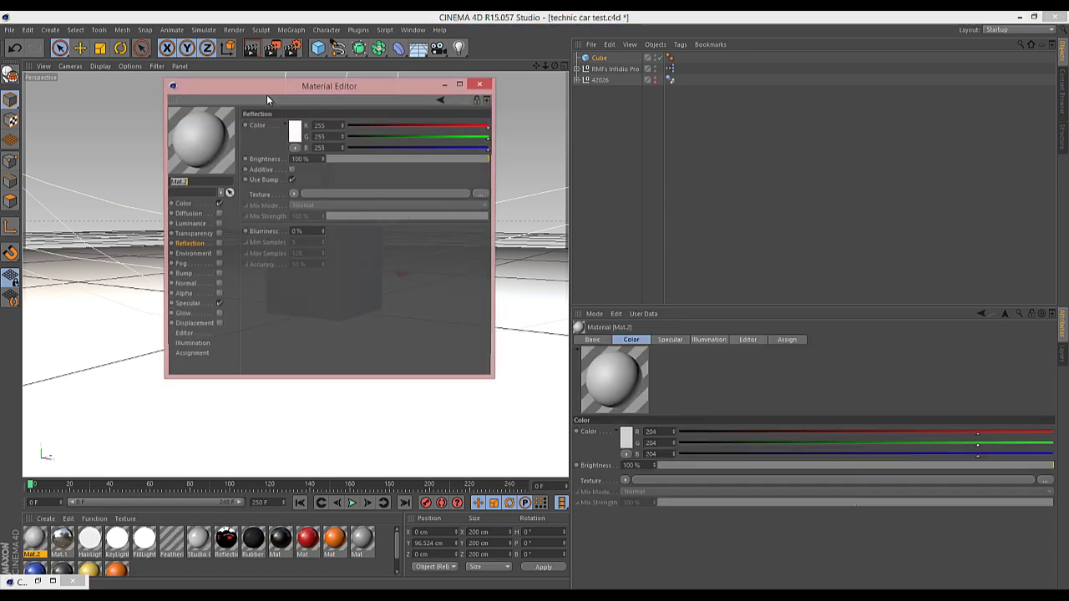
# - Give Mat.2 reflection, 96% transparency brightness with refraction 1.01, and Color off
pyautogui.click(218, 242)
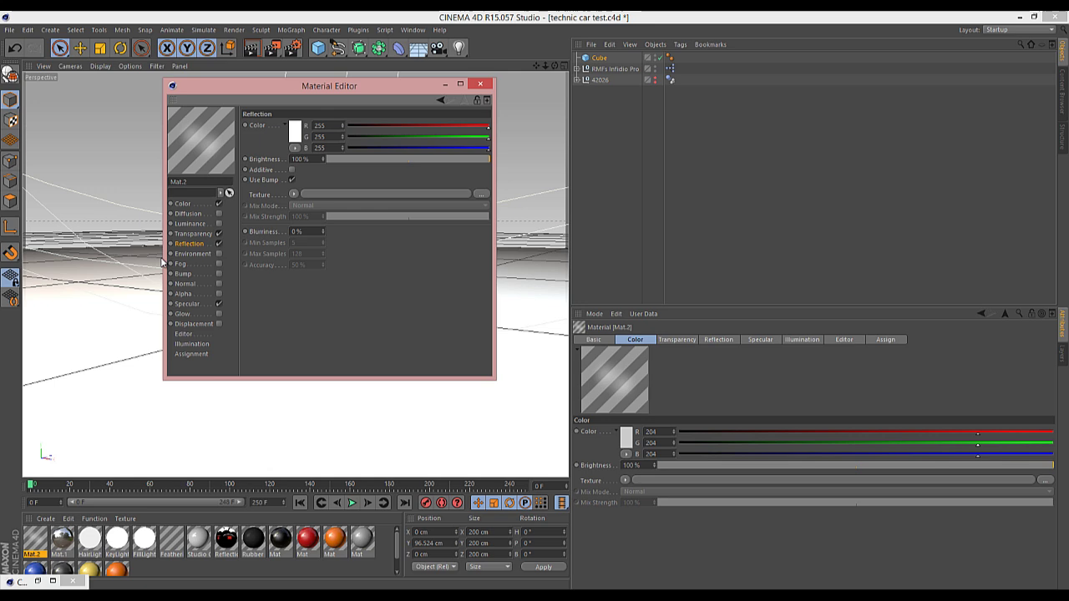
pyautogui.click(192, 235)
pyautogui.moveTo(480, 163); pyautogui.dragTo(473, 163)
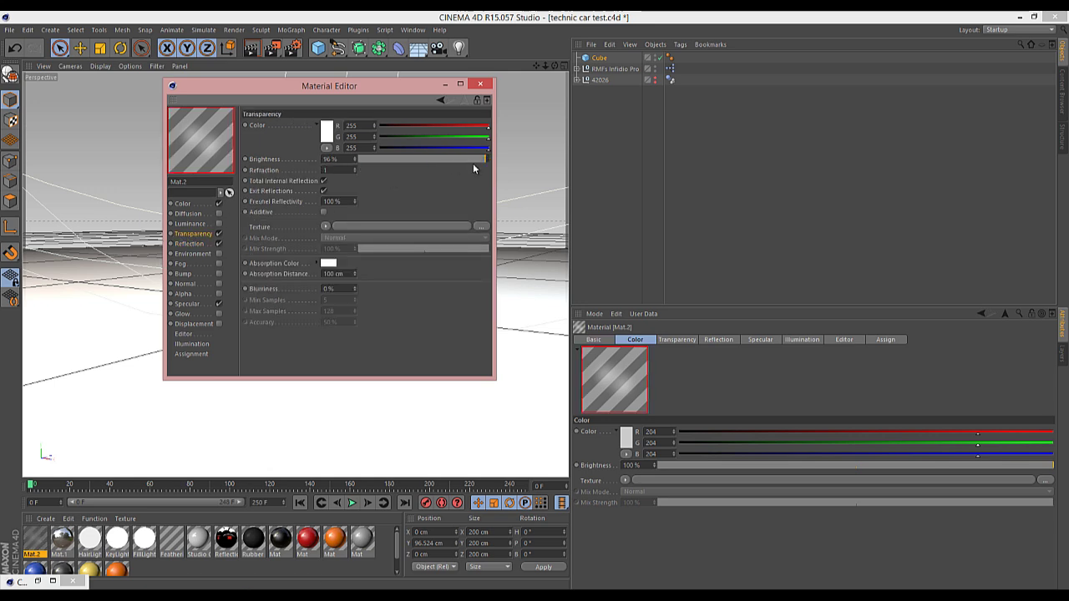
pyautogui.click(330, 170)
pyautogui.write('1.01')
pyautogui.click(219, 204)
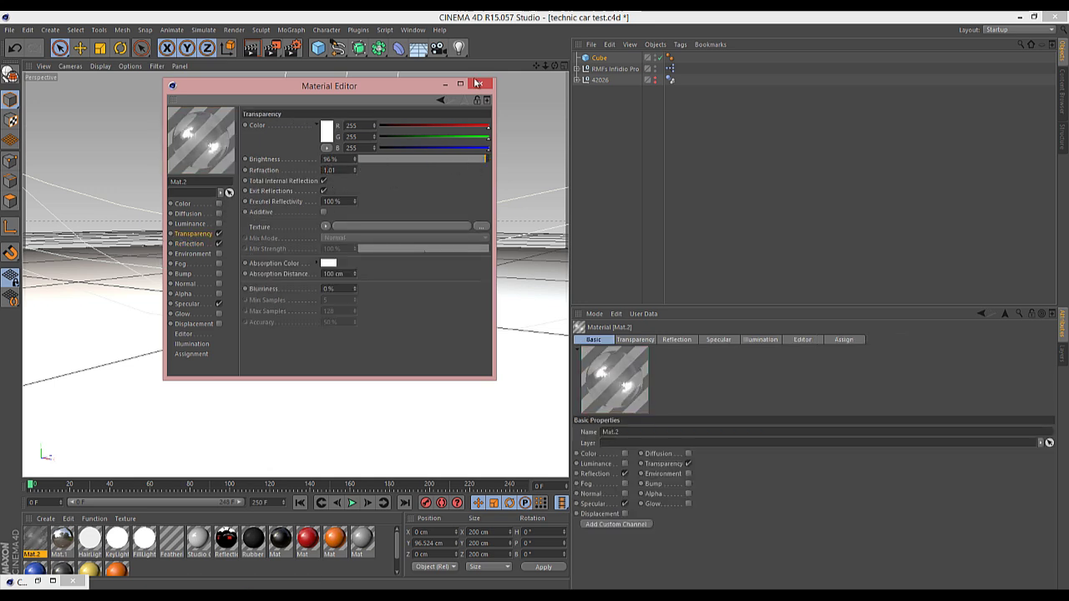
# - Apply Mat.2 to the cube
pyautogui.click(480, 84)
pyautogui.moveTo(42, 539); pyautogui.dragTo(326, 269)
pyautogui.moveTo(555, 66); pyautogui.dragTo(534, 303)
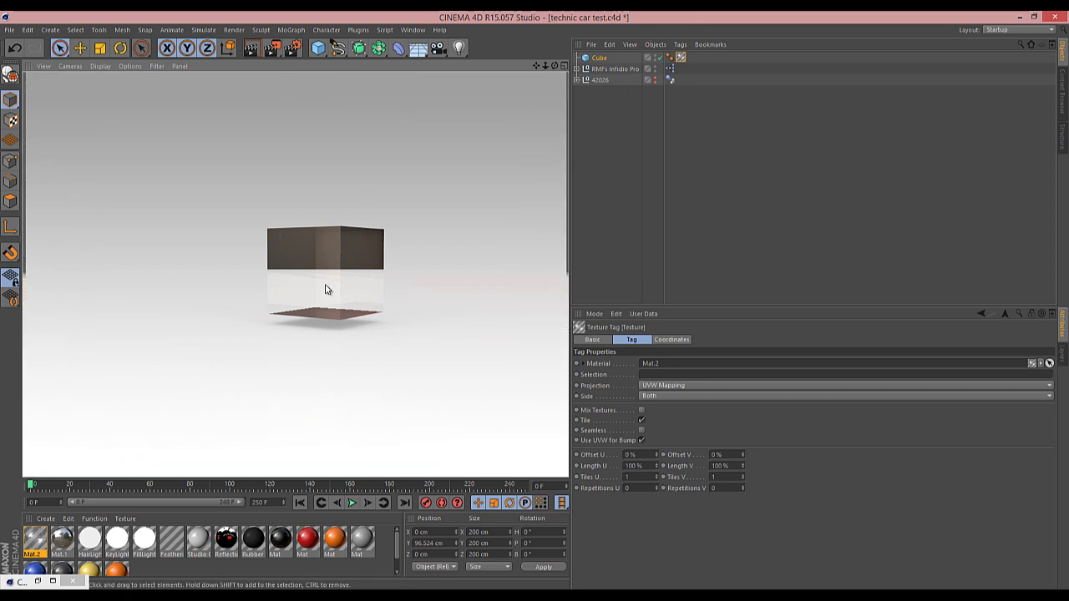
# - Enable Show BG through Transparency on RMFs Infidio Pro and render with Ctrl+R
pyautogui.click(611, 70)
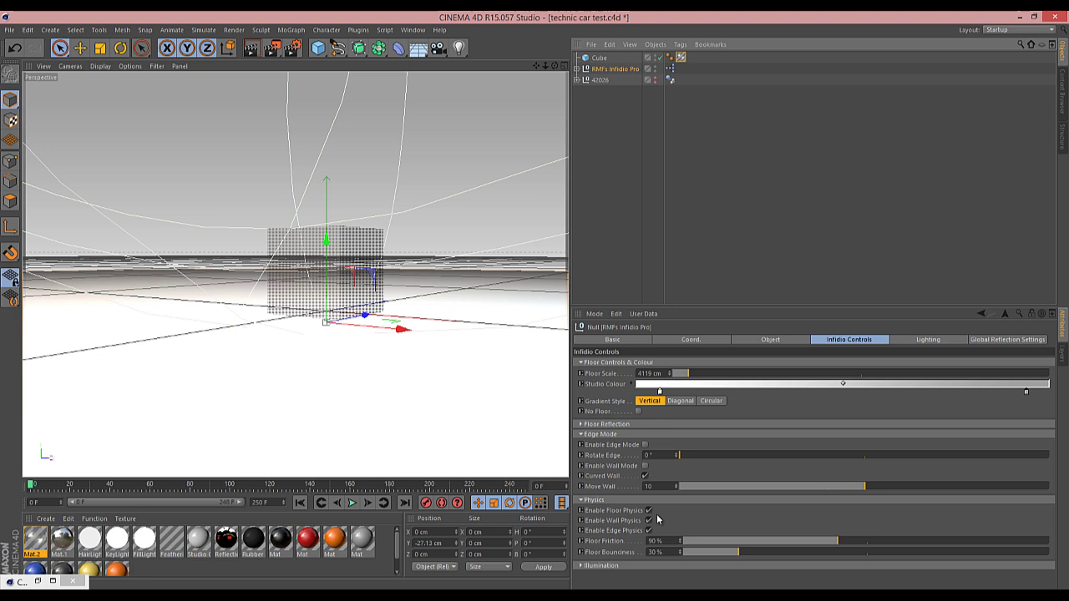
pyautogui.click(969, 340)
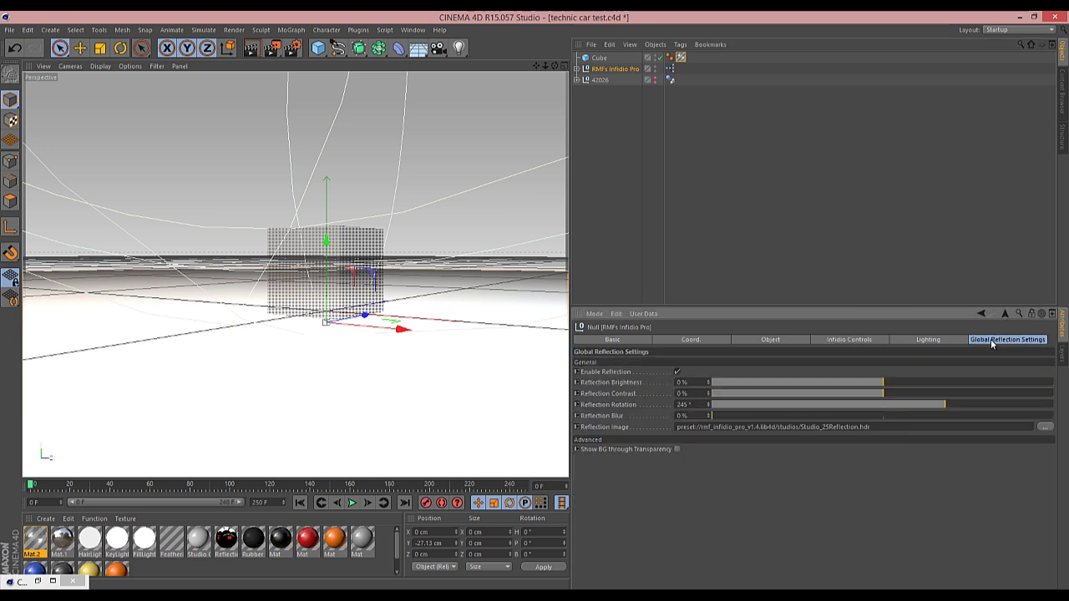
pyautogui.click(677, 450)
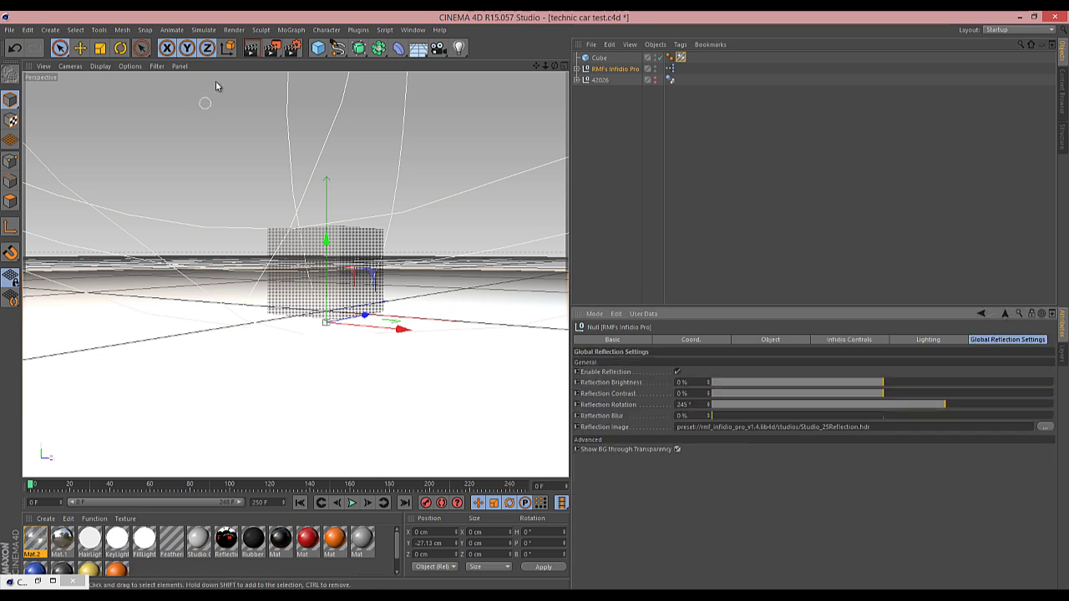
pyautogui.hotkey('ctrl', 'r')
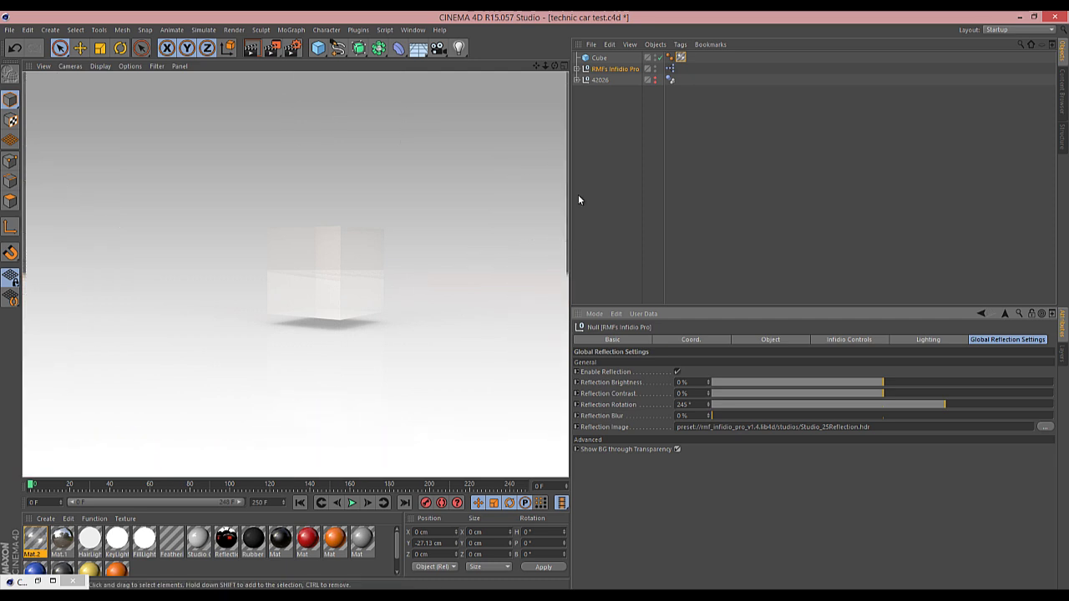
# - Unhide car 42026, delete the test Cube, and render a lower, closer view
pyautogui.click(652, 81)
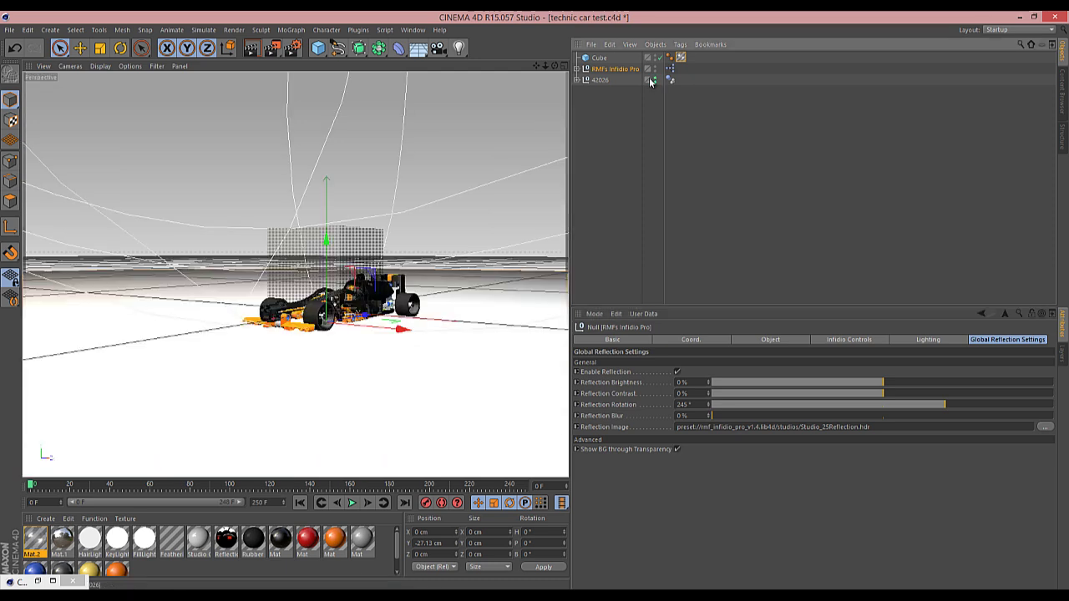
pyautogui.click(598, 57)
pyautogui.press('Delete')
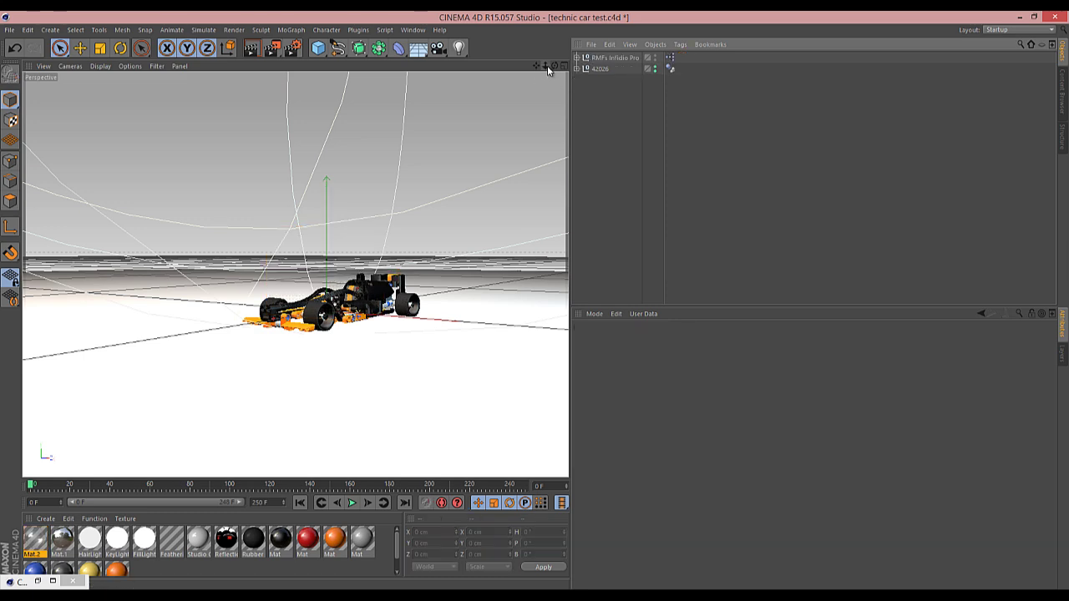
pyautogui.moveTo(555, 65); pyautogui.dragTo(501, 250)
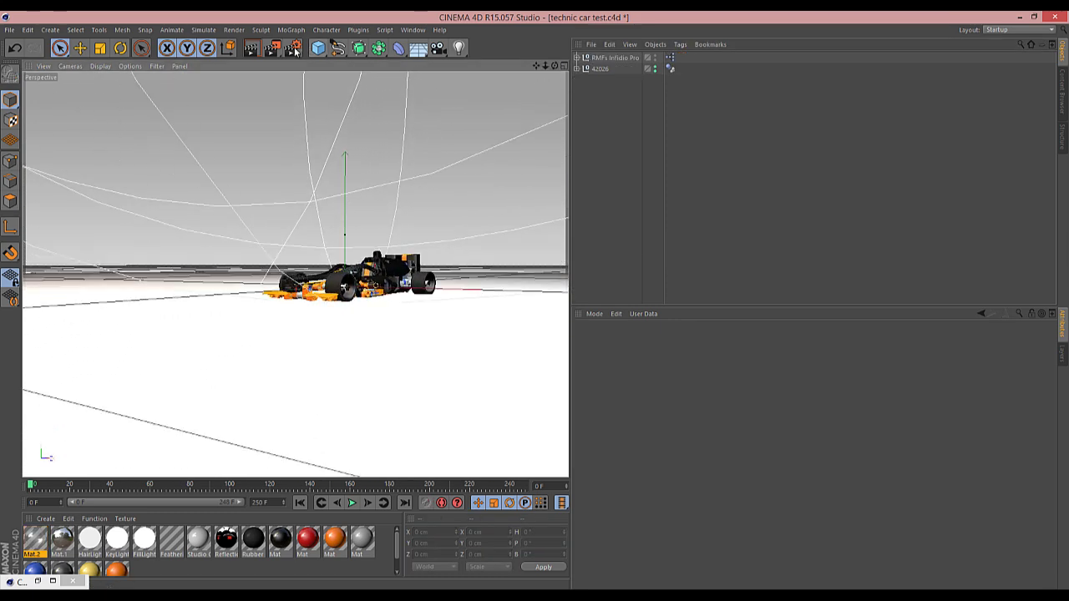
pyautogui.click(251, 50)
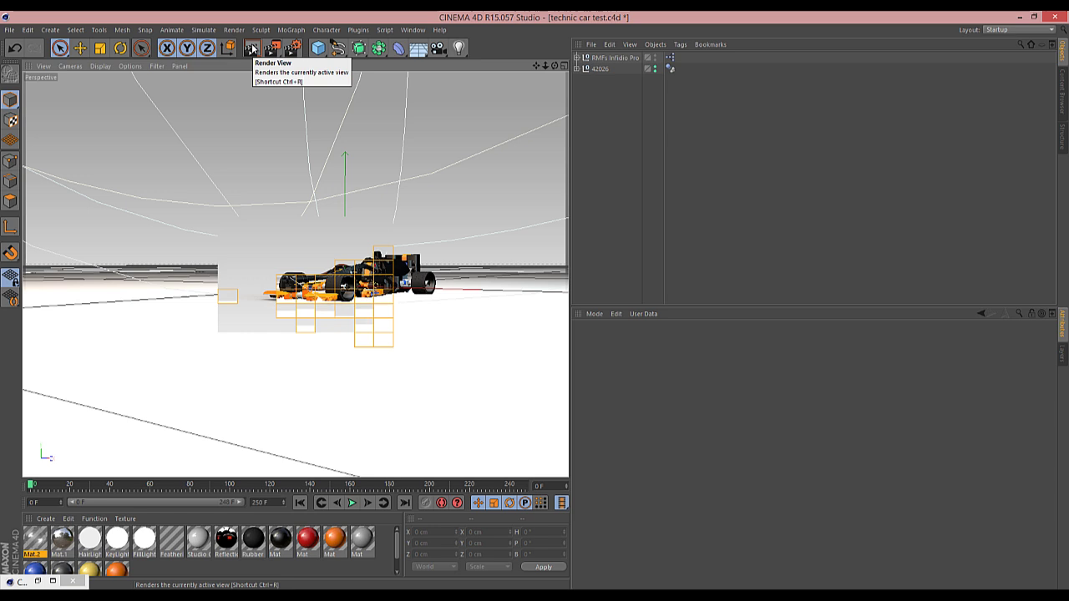